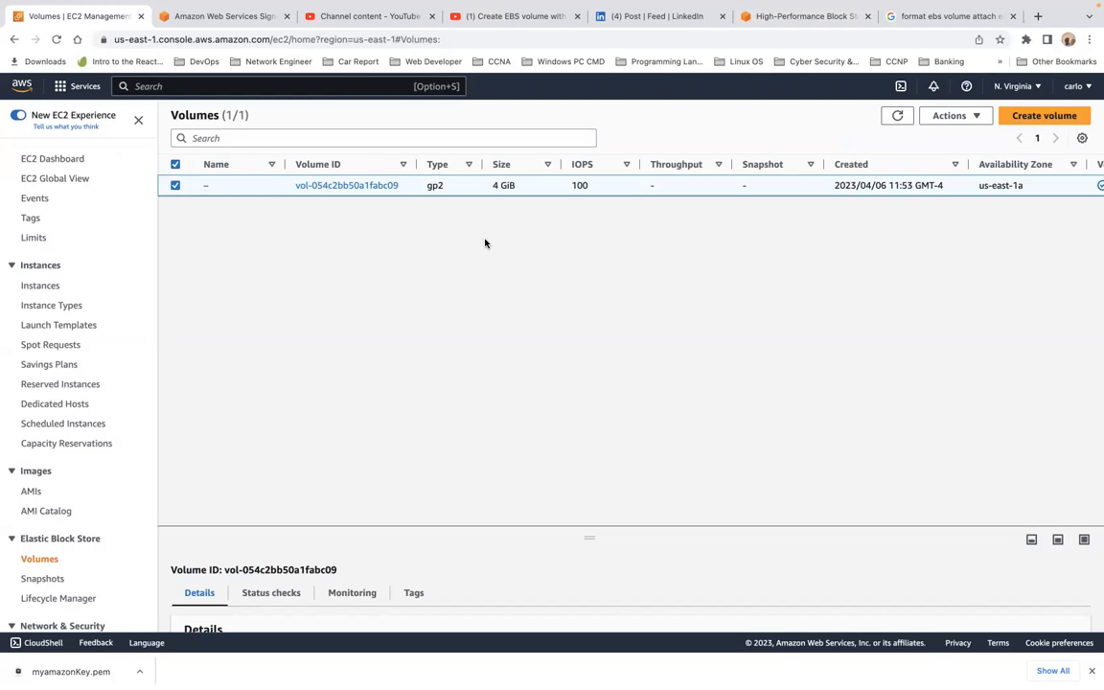
Select the 4 GiB gp2 volume and open the form for creating a snapshot of it
{"action": "left_click", "coordinate": [174, 187]}
{"action": "left_click", "coordinate": [175, 188]}
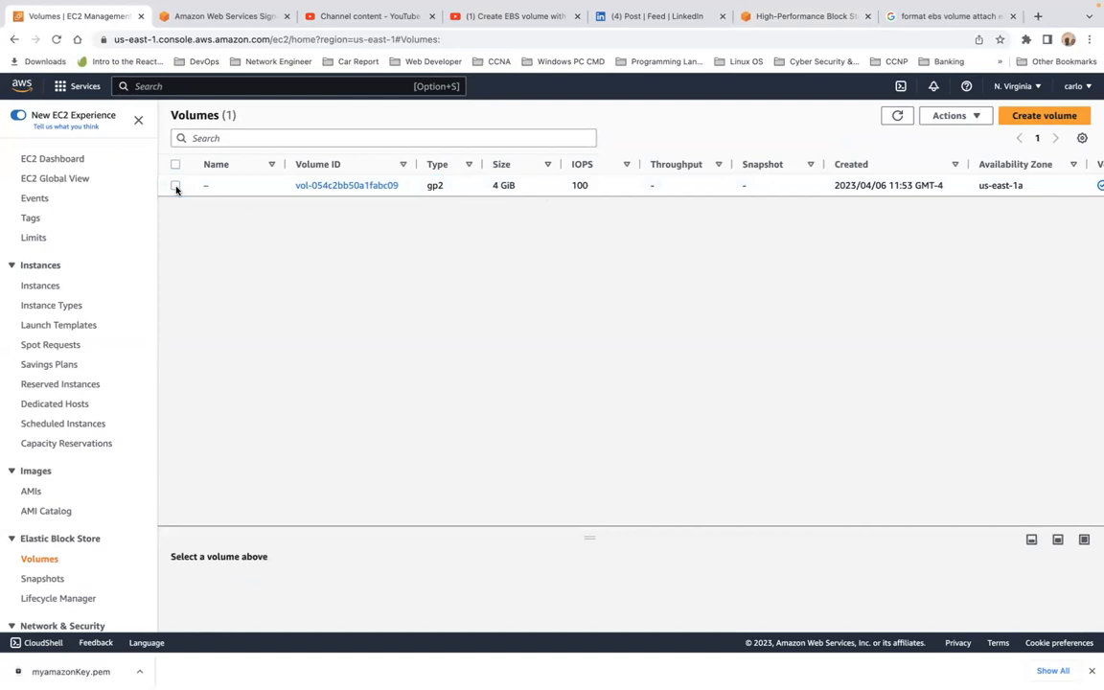
{"action": "left_click", "coordinate": [176, 187]}
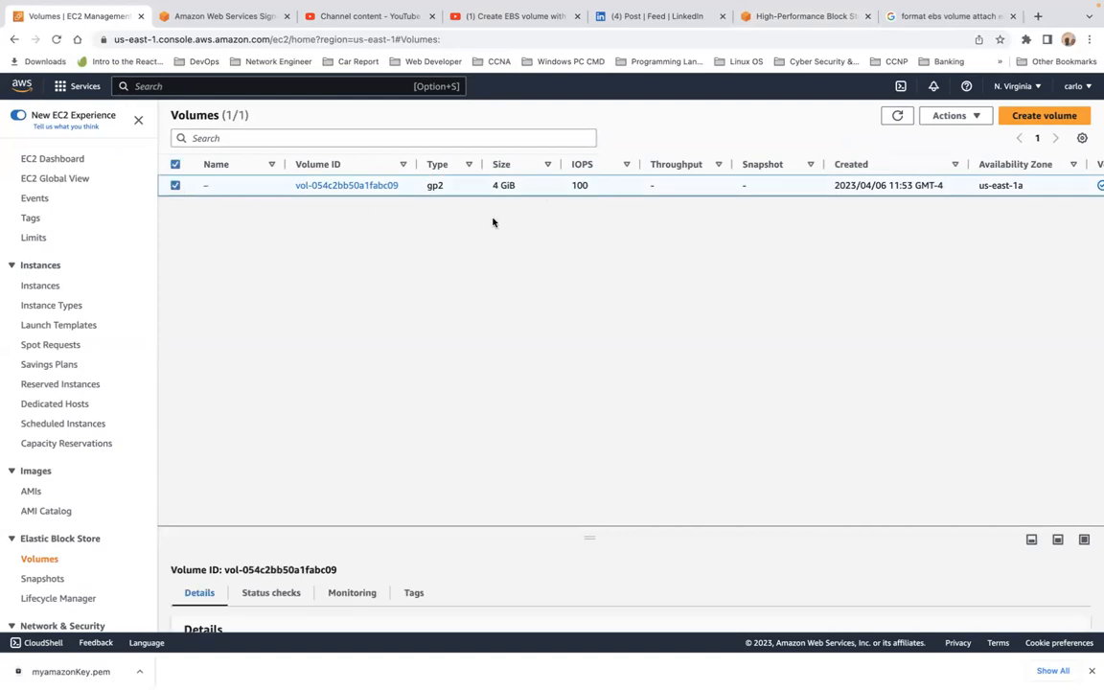
{"action": "left_click", "coordinate": [947, 116]}
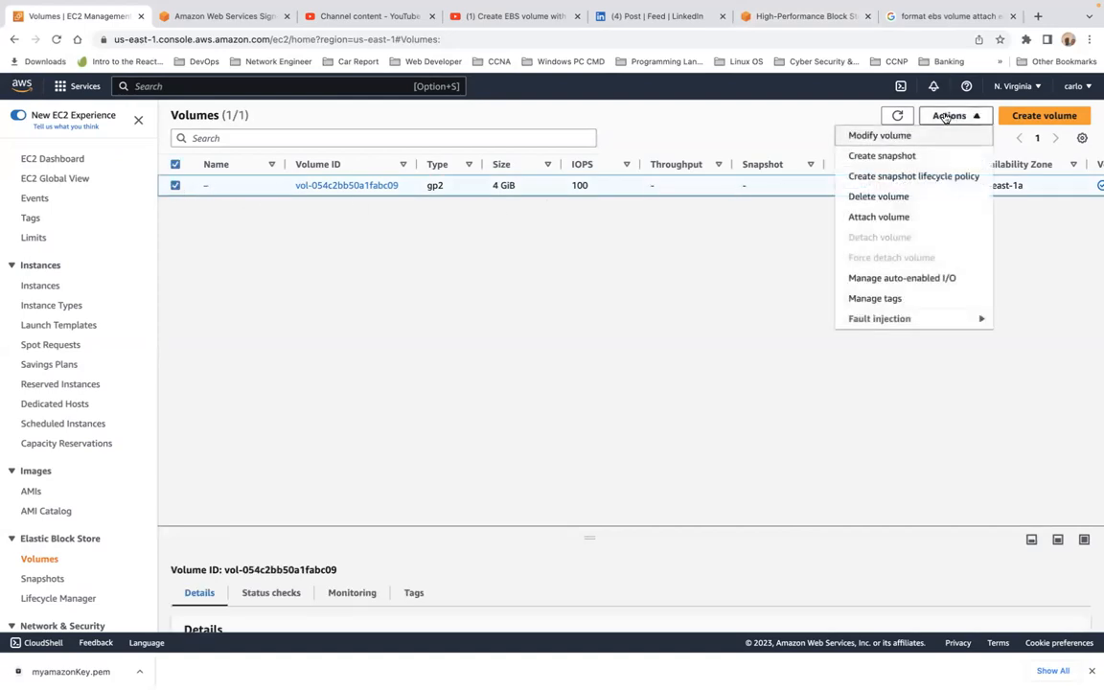
{"action": "left_click", "coordinate": [888, 157]}
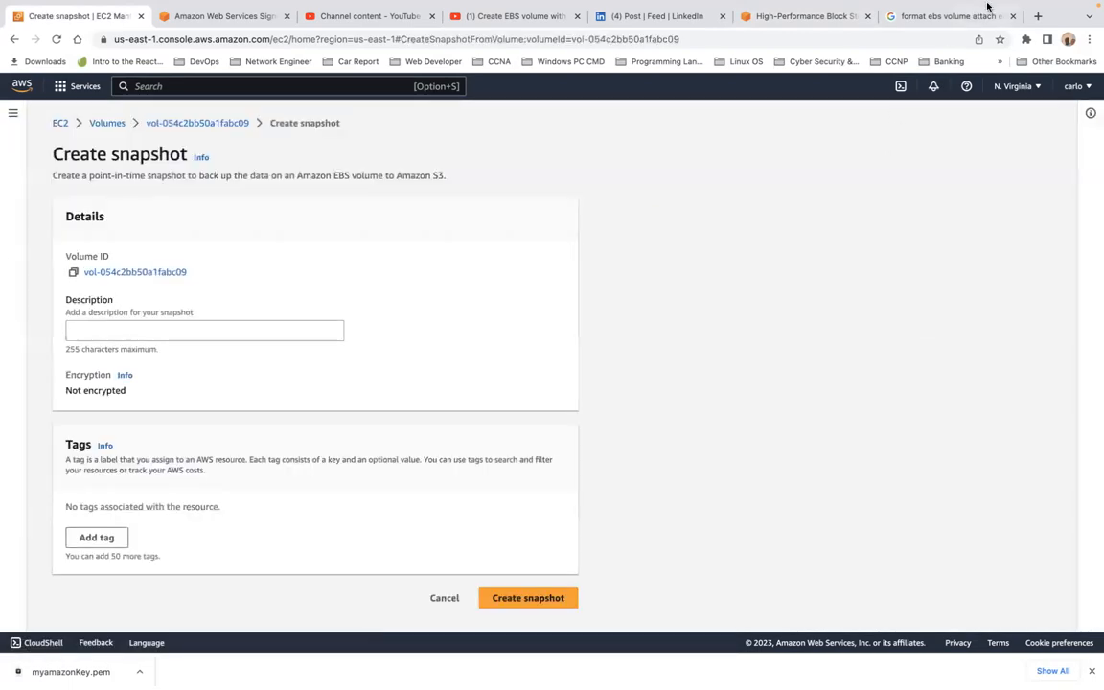
Switch to the Google search page and search for "what is snapshot in aws"
{"action": "left_click", "coordinate": [952, 16]}
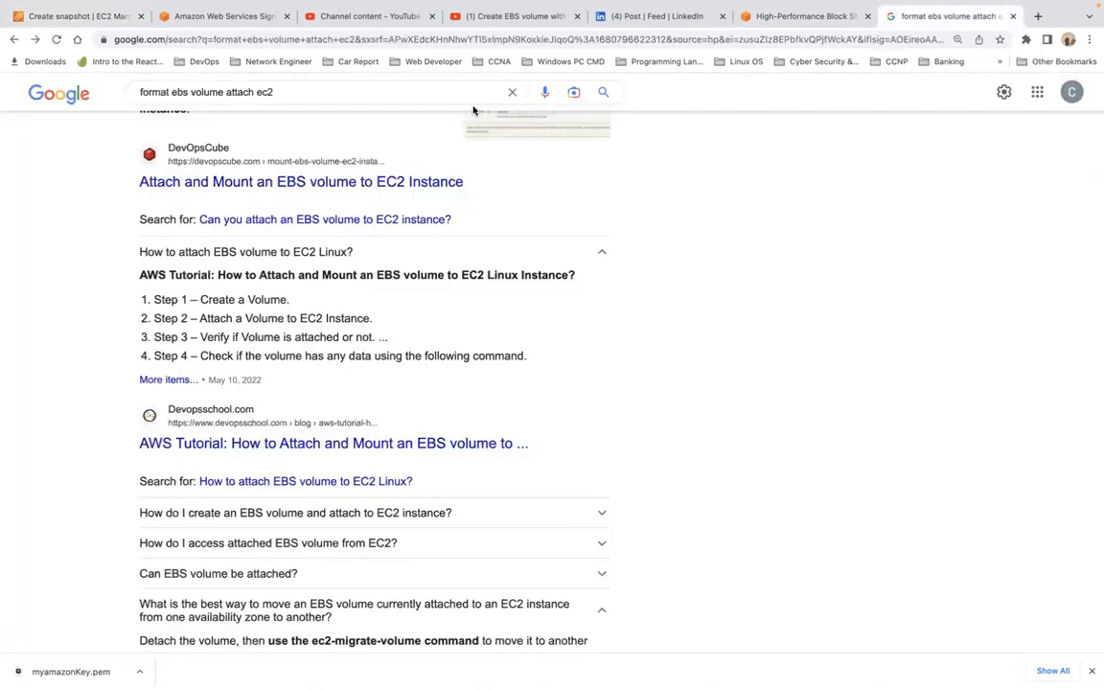
{"action": "left_click", "coordinate": [426, 95]}
{"action": "triple_click", "coordinate": [426, 95]}
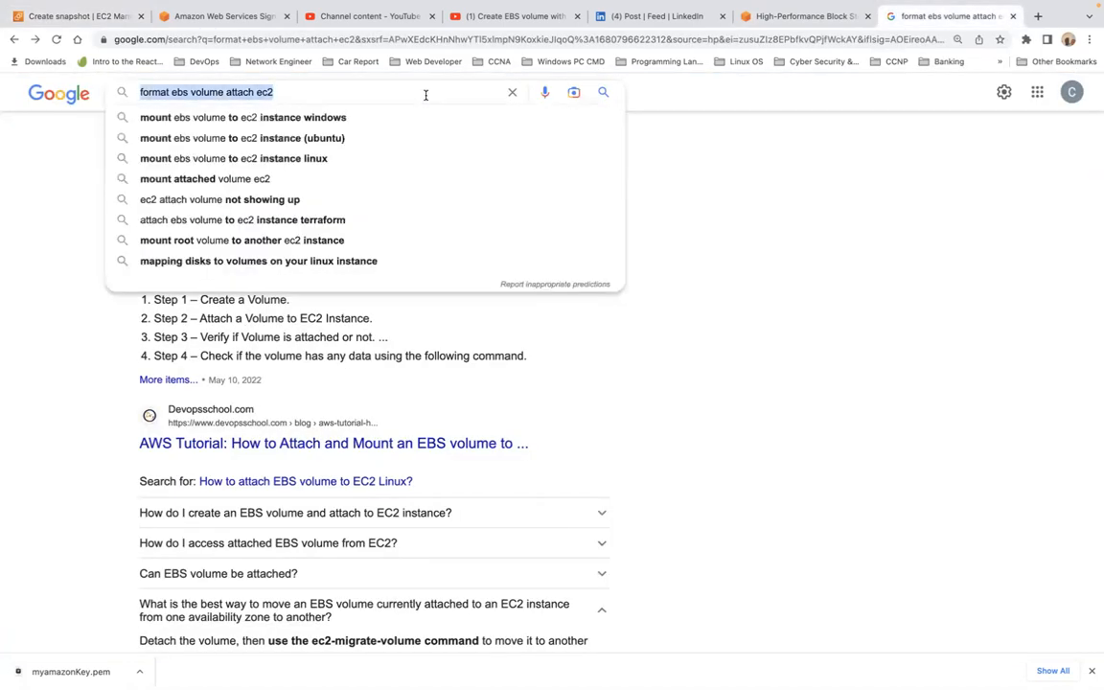
{"action": "type", "text": "what is "}
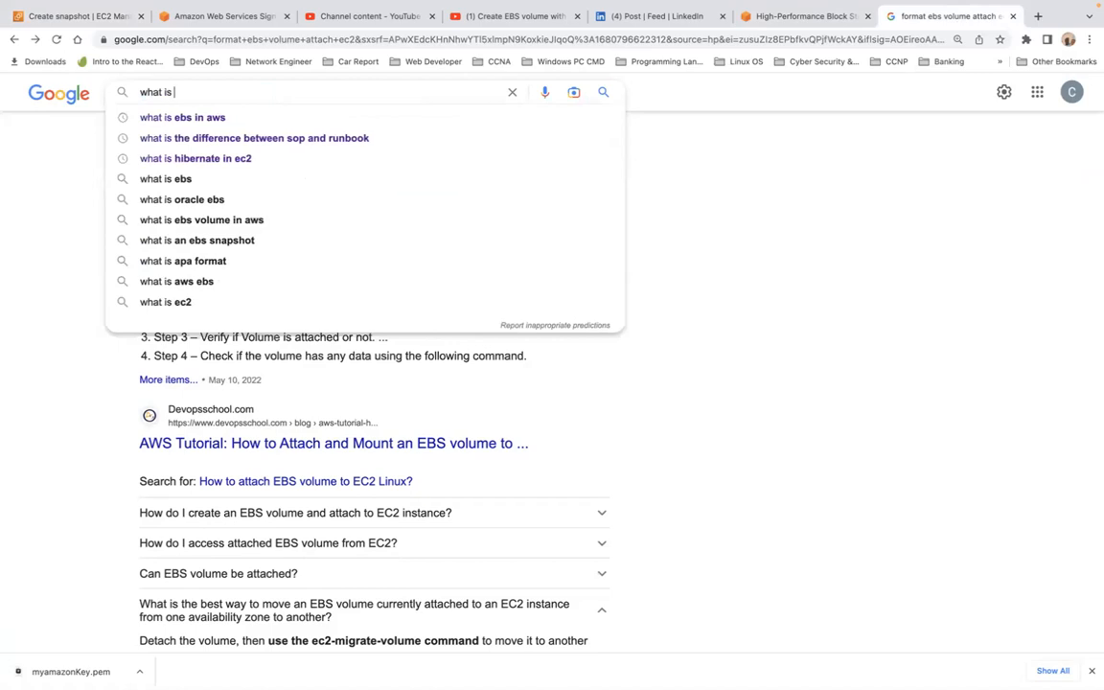
{"action": "type", "text": "snap"}
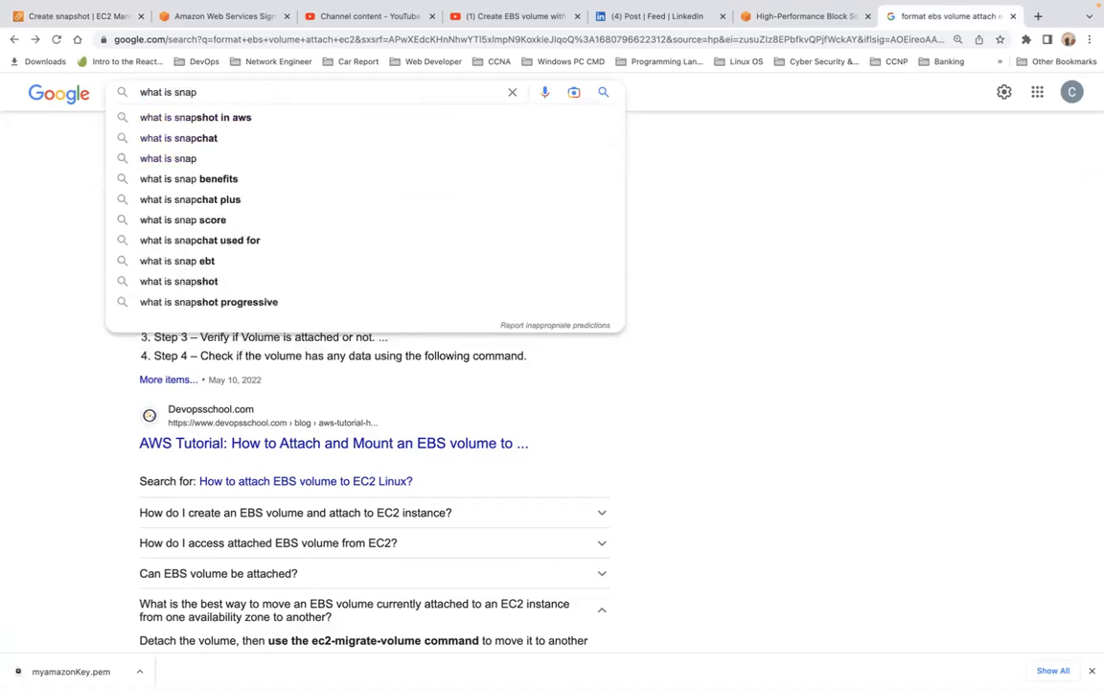
{"action": "left_click", "coordinate": [195, 117]}
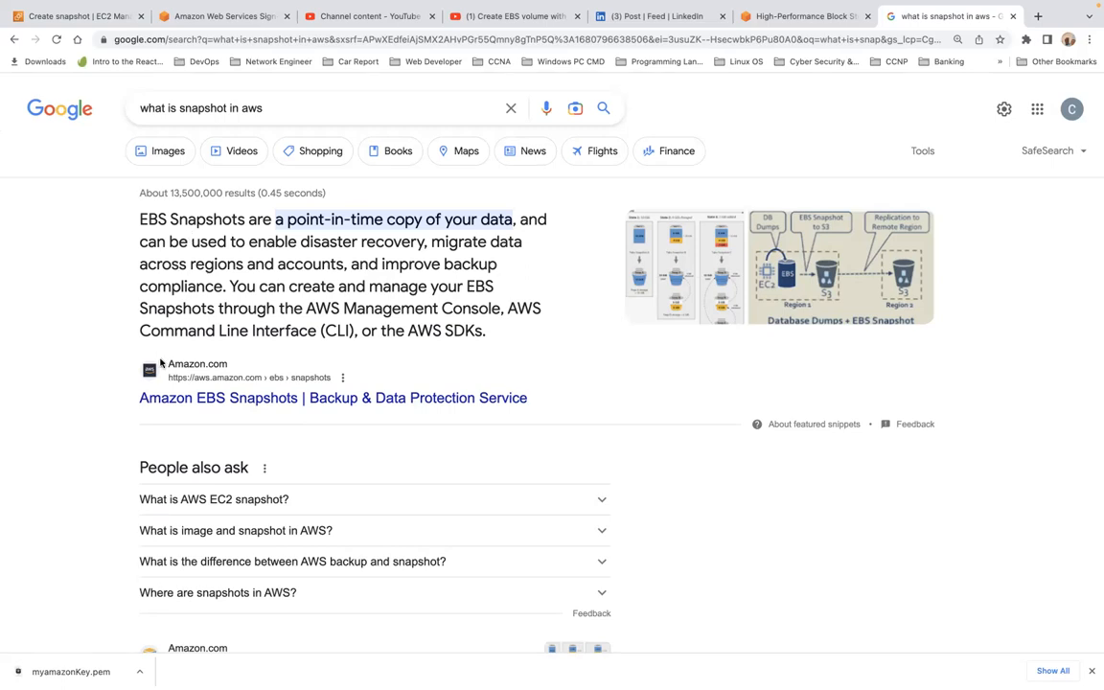
Open the "Amazon EBS Snapshots | Backup & Data Protection Service" search result
{"action": "scroll", "coordinate": [534, 381], "scroll_direction": "down", "scroll_amount": 1}
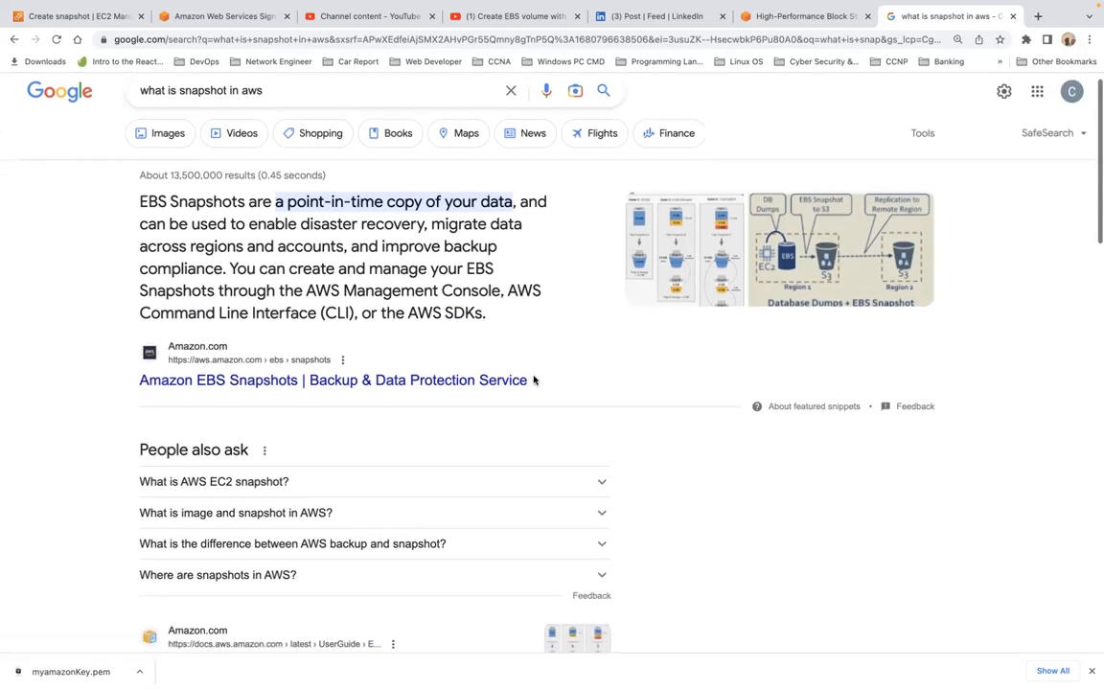
{"action": "scroll", "coordinate": [534, 381], "scroll_direction": "down", "scroll_amount": 1}
{"action": "scroll", "coordinate": [534, 380], "scroll_direction": "down", "scroll_amount": 2}
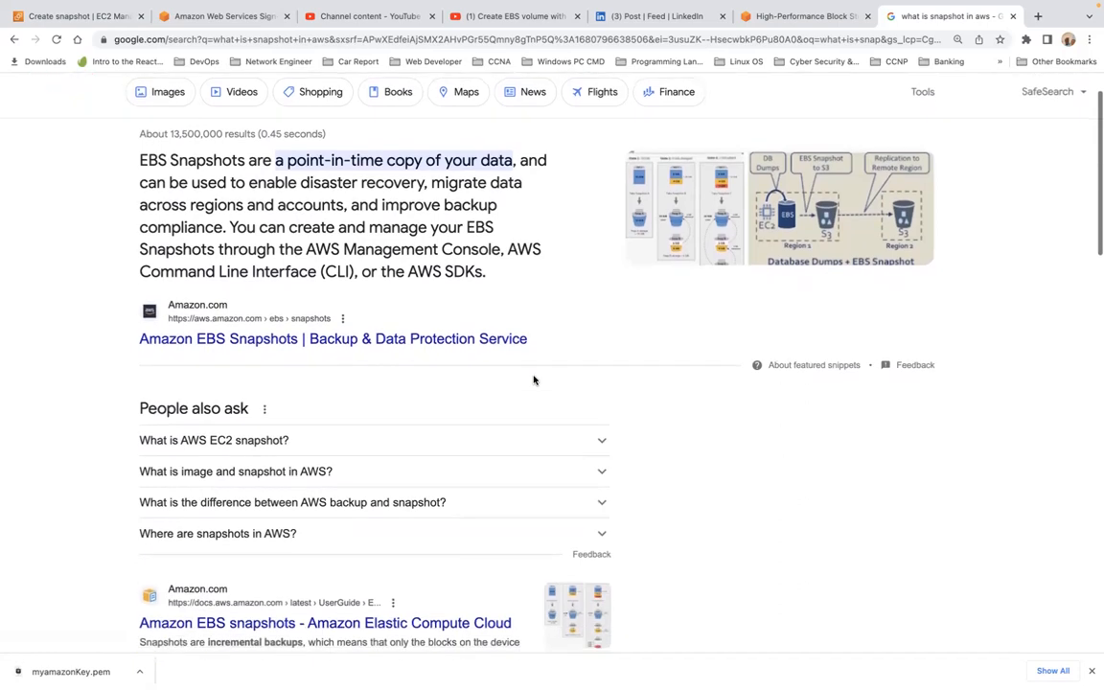
{"action": "left_click", "coordinate": [283, 328]}
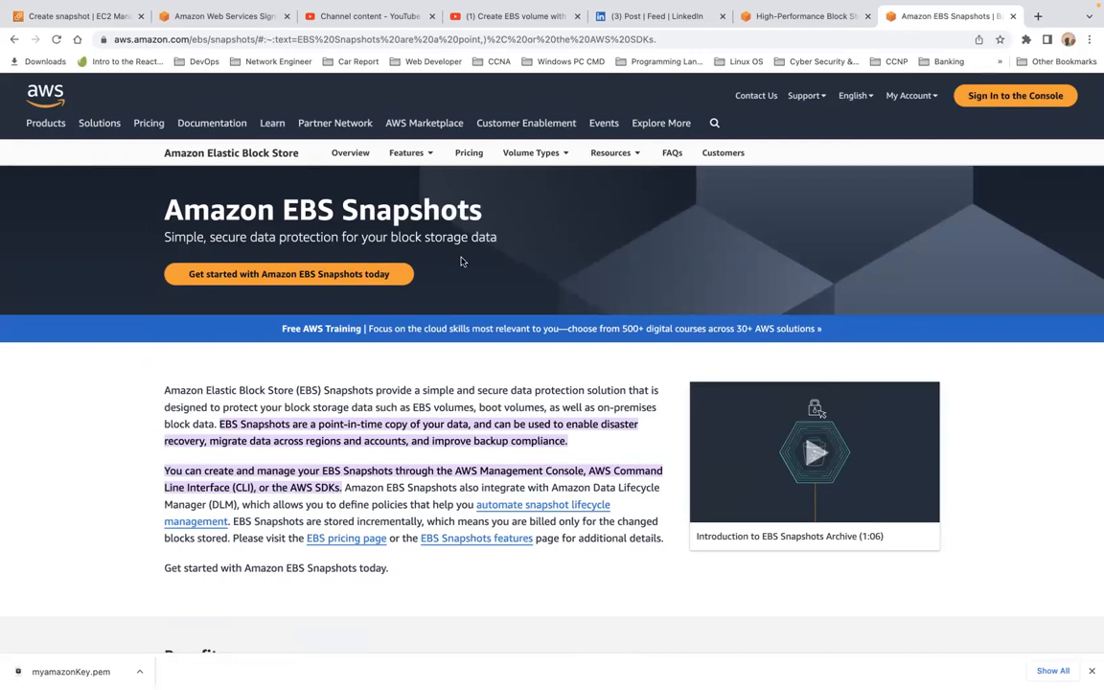
Read the EBS Snapshots introduction and the Benefits section, including the cost-effective, secure, and highly available and durable points
{"action": "scroll", "coordinate": [547, 296], "scroll_direction": "down", "scroll_amount": 1}
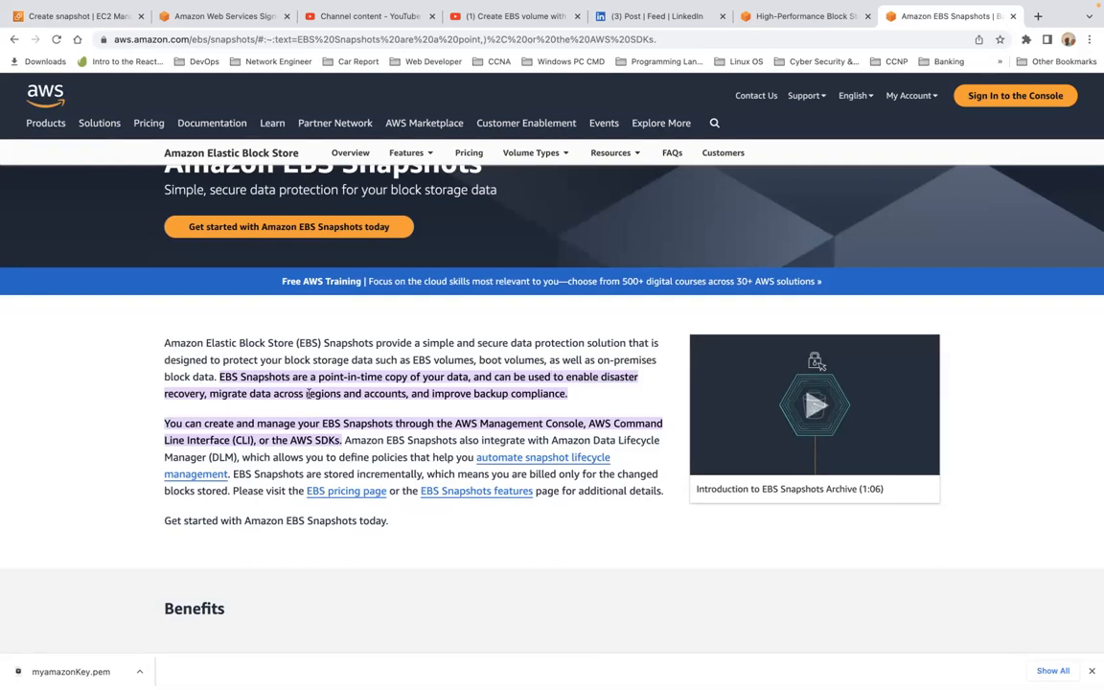
{"action": "scroll", "coordinate": [309, 393], "scroll_direction": "down", "scroll_amount": 2}
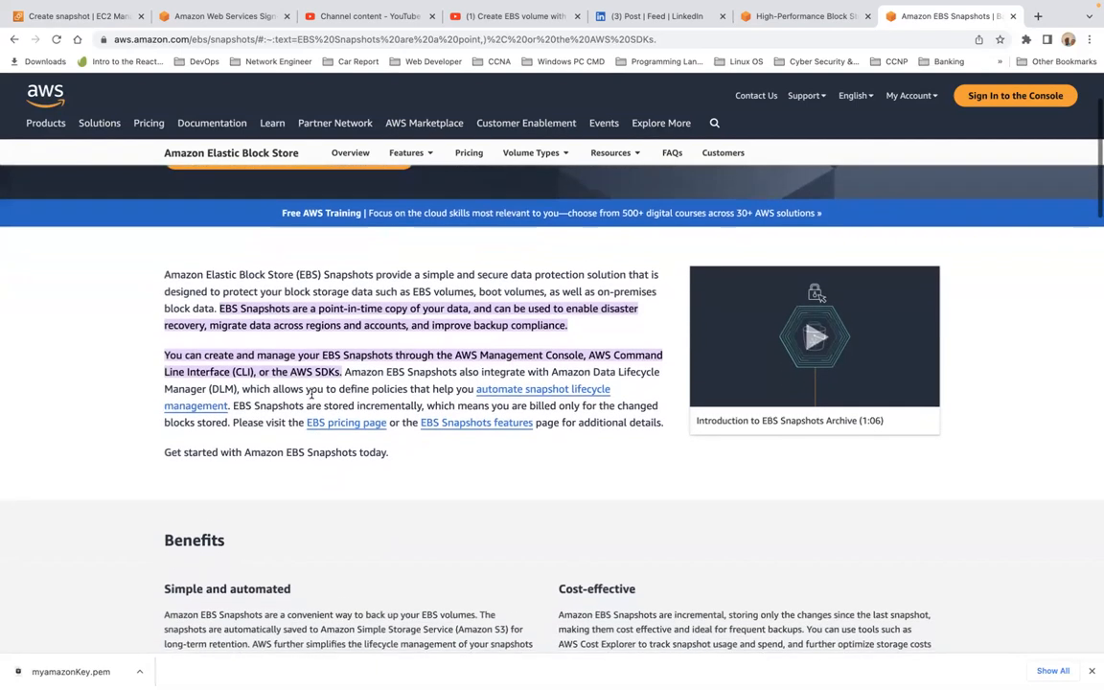
{"action": "scroll", "coordinate": [311, 393], "scroll_direction": "down", "scroll_amount": 1}
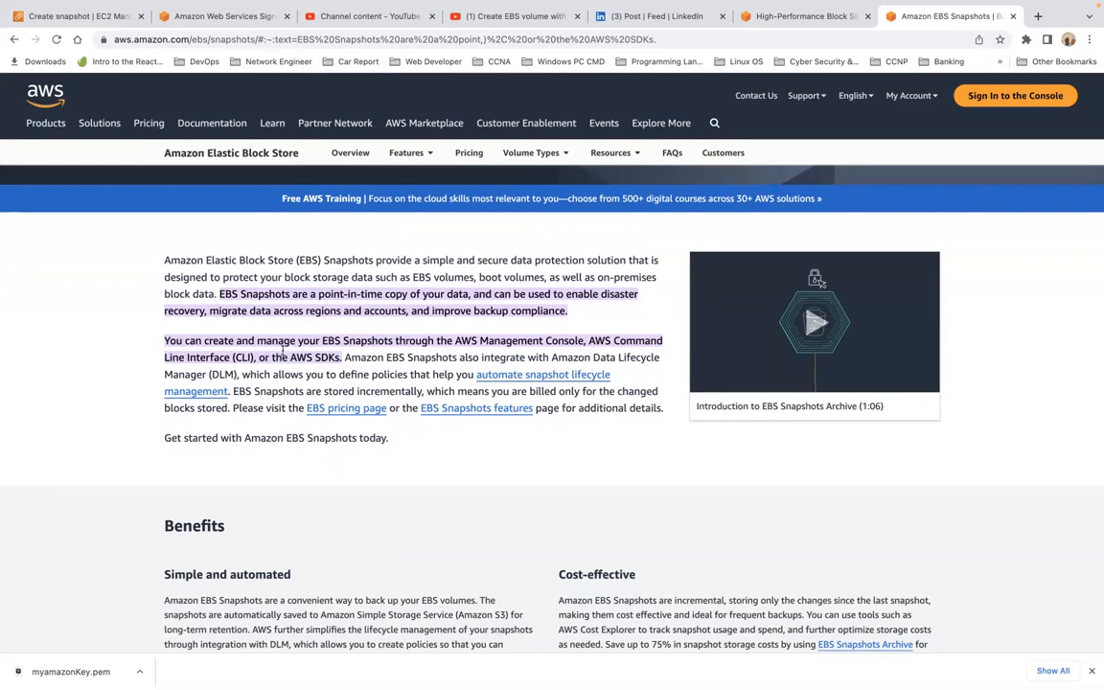
{"action": "scroll", "coordinate": [362, 367], "scroll_direction": "down", "scroll_amount": 3}
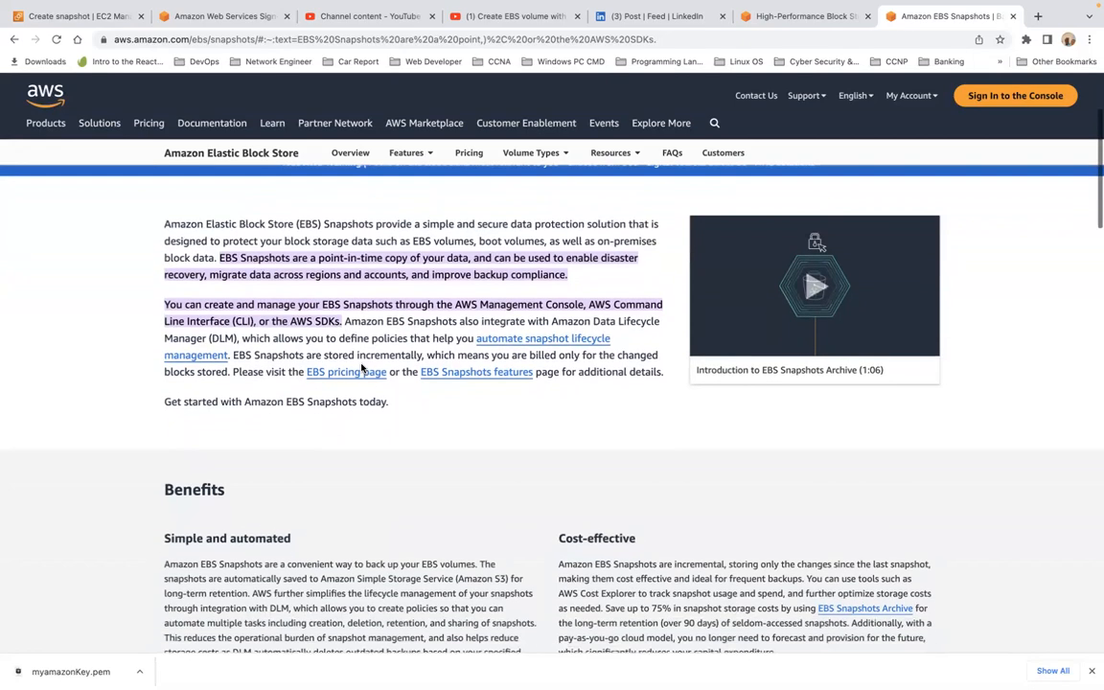
{"action": "scroll", "coordinate": [361, 367], "scroll_direction": "down", "scroll_amount": 2}
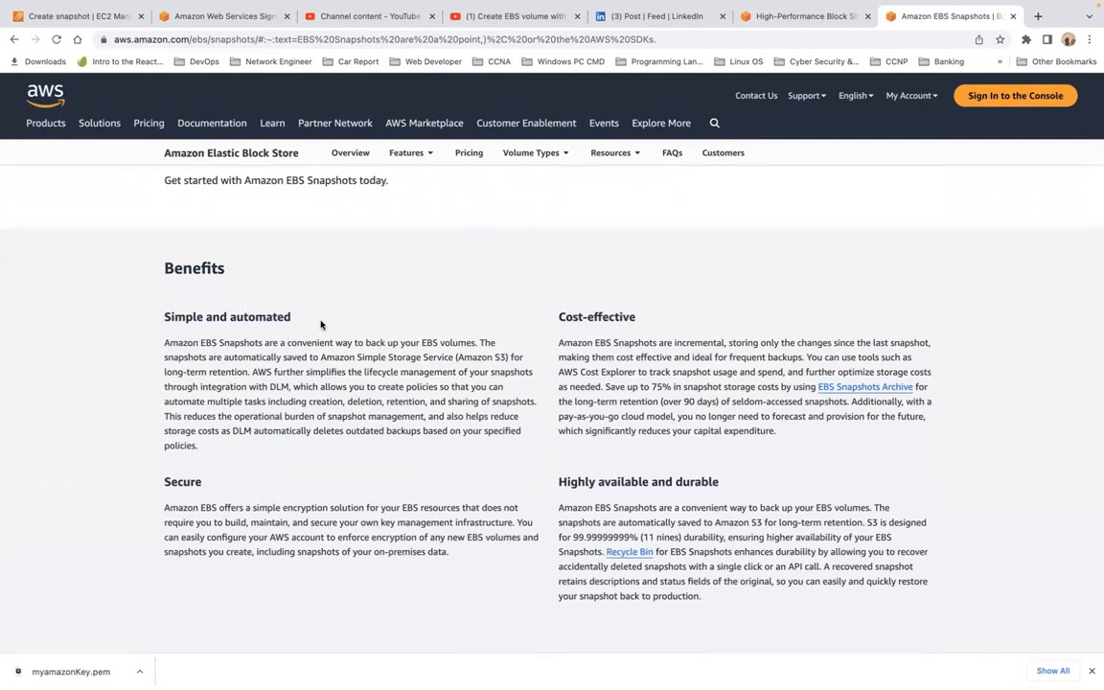
{"action": "left_click_drag", "start_coordinate": [556, 321], "coordinate": [642, 318]}
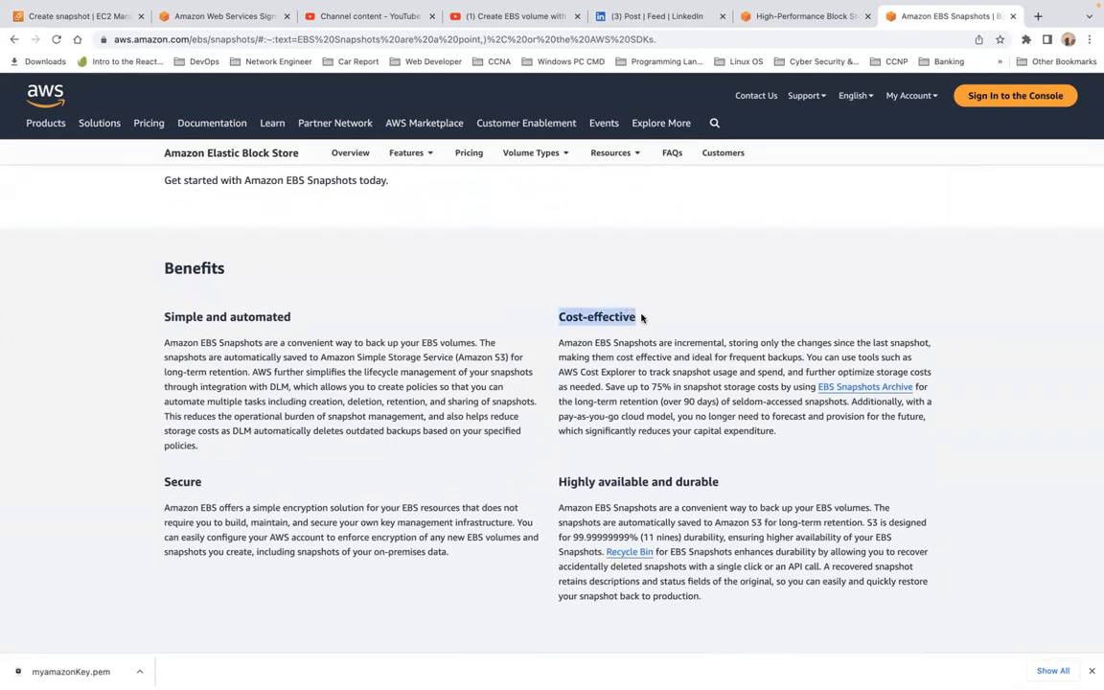
{"action": "left_click_drag", "start_coordinate": [164, 485], "coordinate": [217, 483]}
{"action": "left_click_drag", "start_coordinate": [558, 482], "coordinate": [724, 485]}
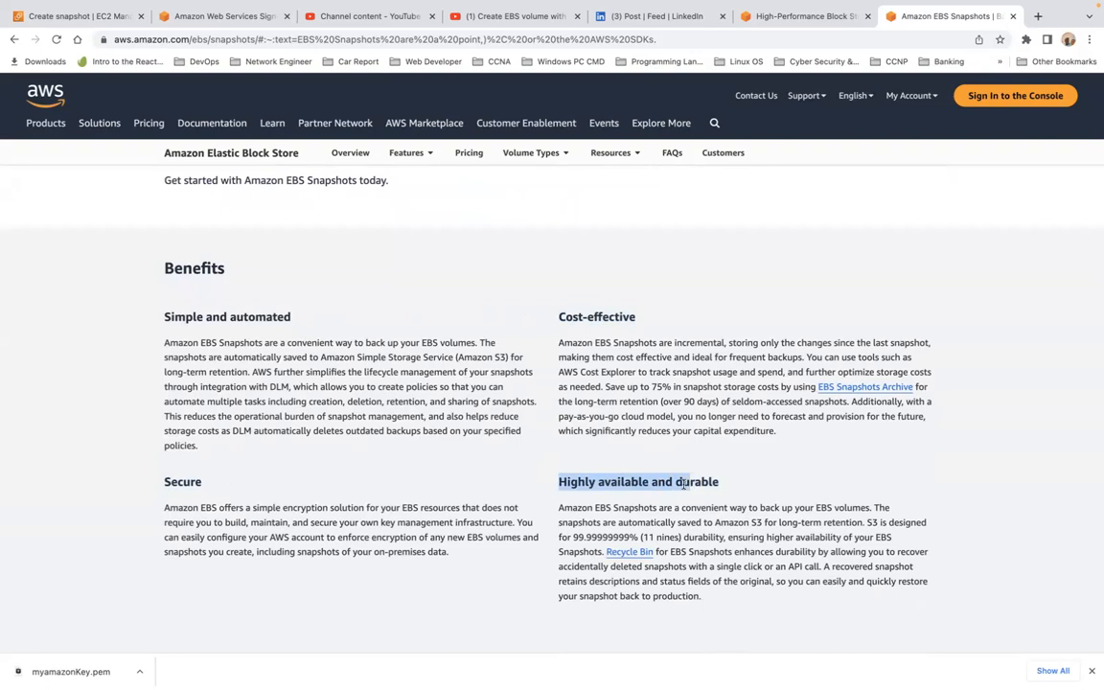
Examine the How it works diagrams for Amazon EBS Snapshots, EBS Snapshots Archive and Recycle Bin
{"action": "scroll", "coordinate": [751, 493], "scroll_direction": "down", "scroll_amount": 1}
{"action": "scroll", "coordinate": [751, 493], "scroll_direction": "down", "scroll_amount": 5}
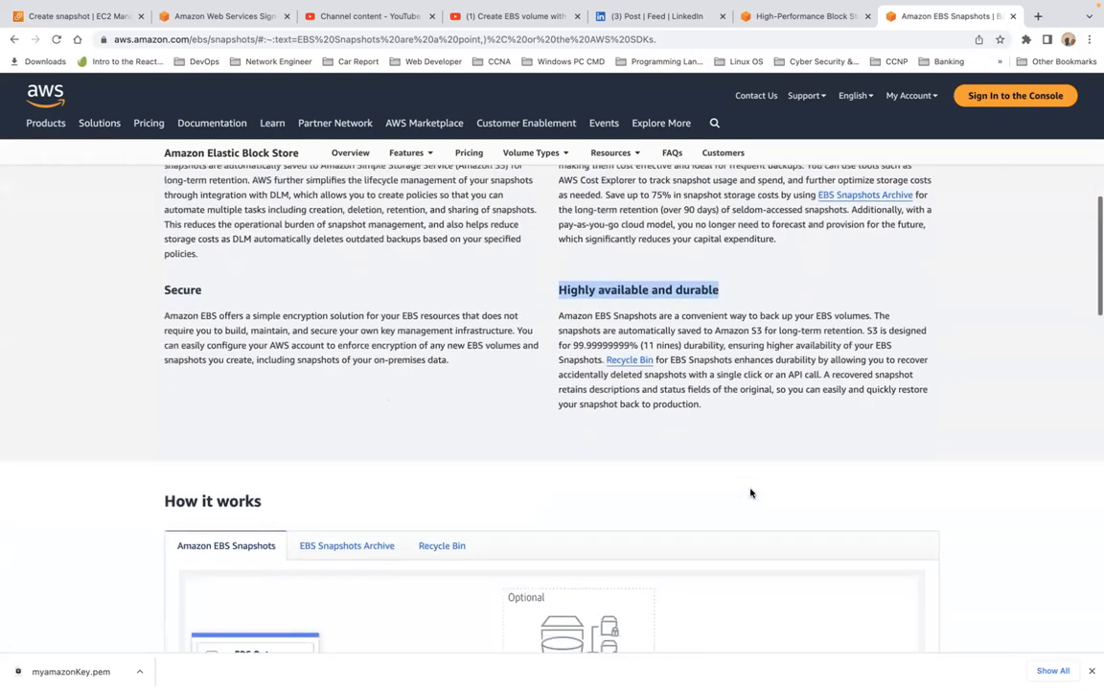
{"action": "scroll", "coordinate": [752, 493], "scroll_direction": "down", "scroll_amount": 1}
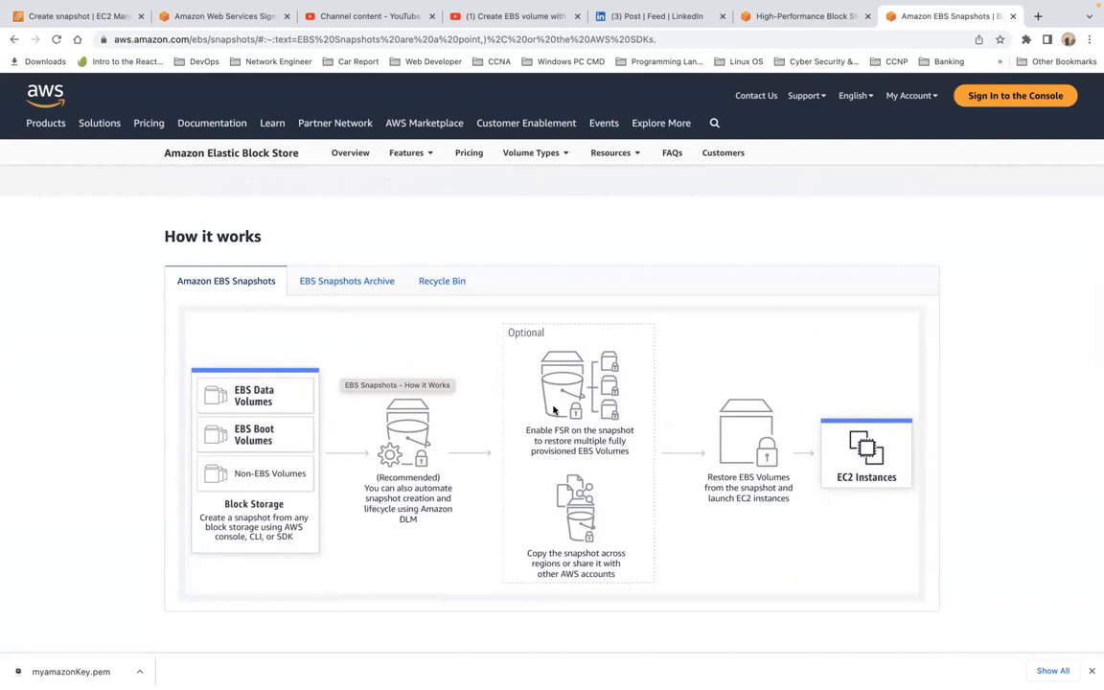
{"action": "left_click", "coordinate": [365, 281]}
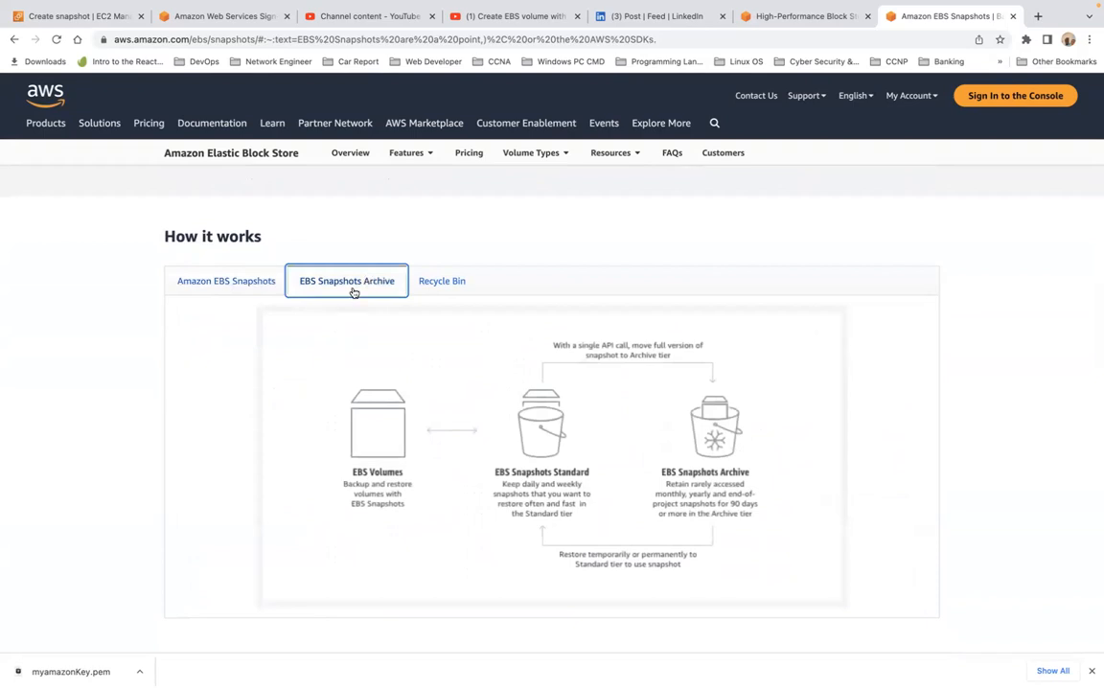
{"action": "left_click", "coordinate": [443, 285]}
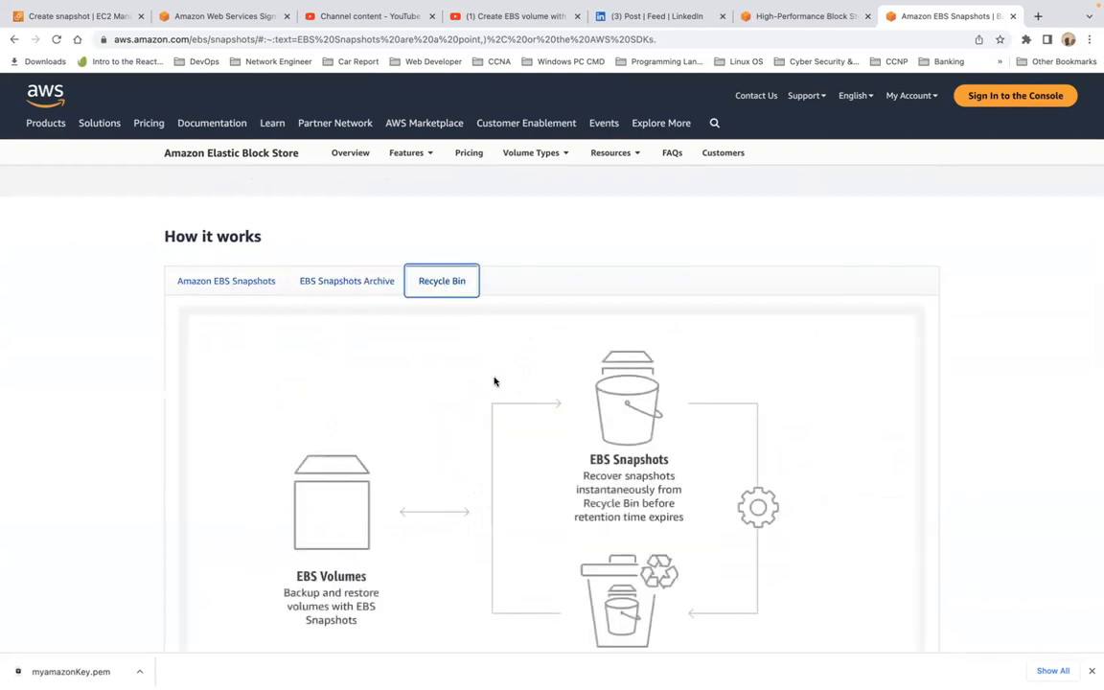
{"action": "scroll", "coordinate": [492, 446], "scroll_direction": "down", "scroll_amount": 3}
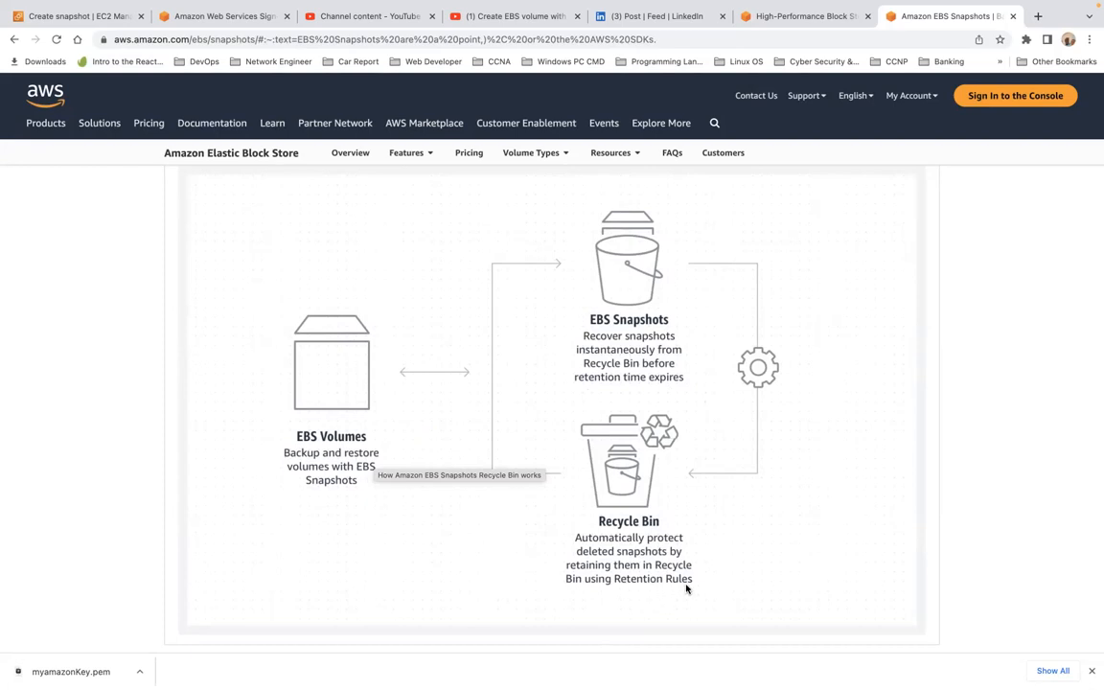
{"action": "scroll", "coordinate": [712, 580], "scroll_direction": "up", "scroll_amount": 3}
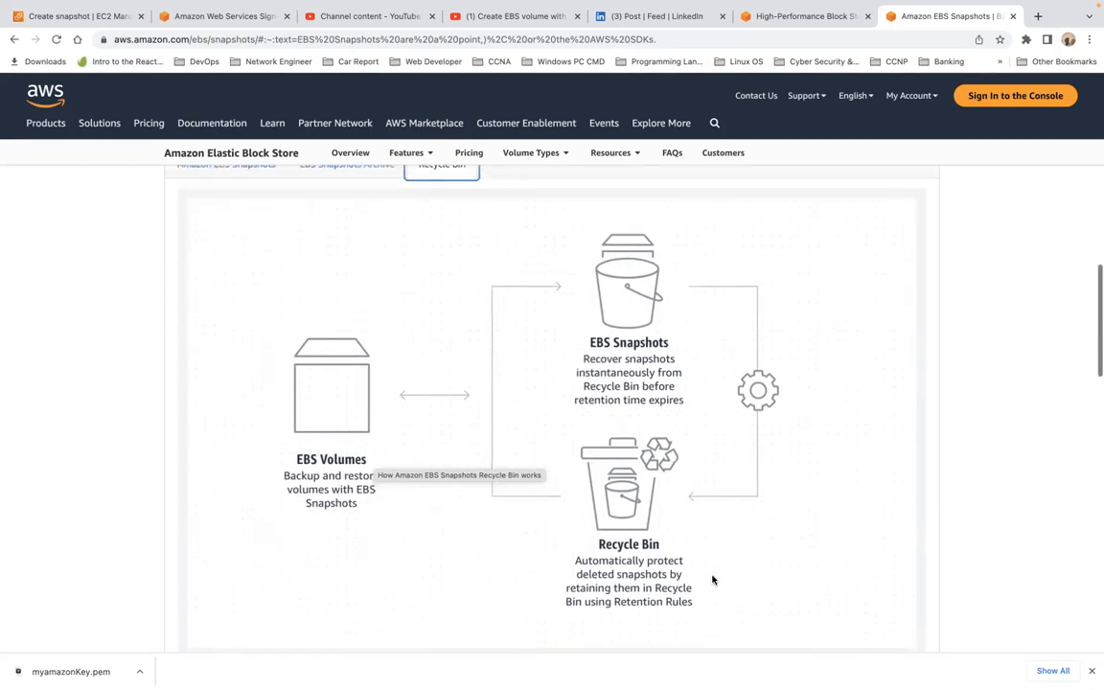
Look through the EBS Snapshots use cases and the blogs and articles, then return to the beginning of the page
{"action": "scroll", "coordinate": [712, 580], "scroll_direction": "down", "scroll_amount": 2}
{"action": "scroll", "coordinate": [713, 580], "scroll_direction": "down", "scroll_amount": 5}
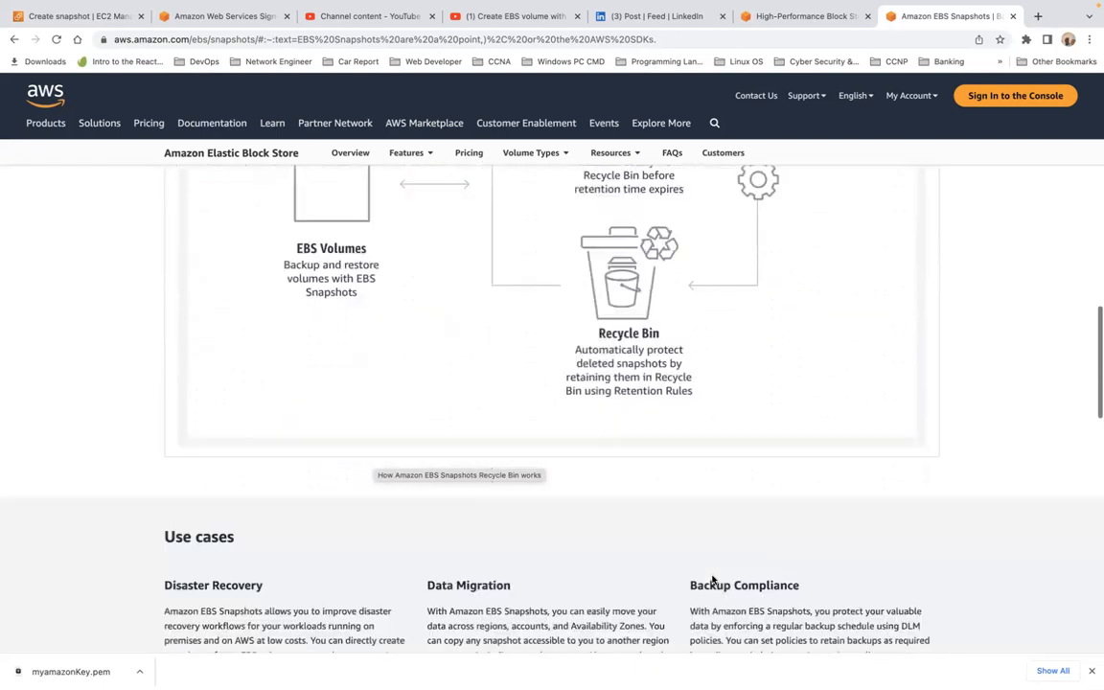
{"action": "scroll", "coordinate": [712, 575], "scroll_direction": "down", "scroll_amount": 2}
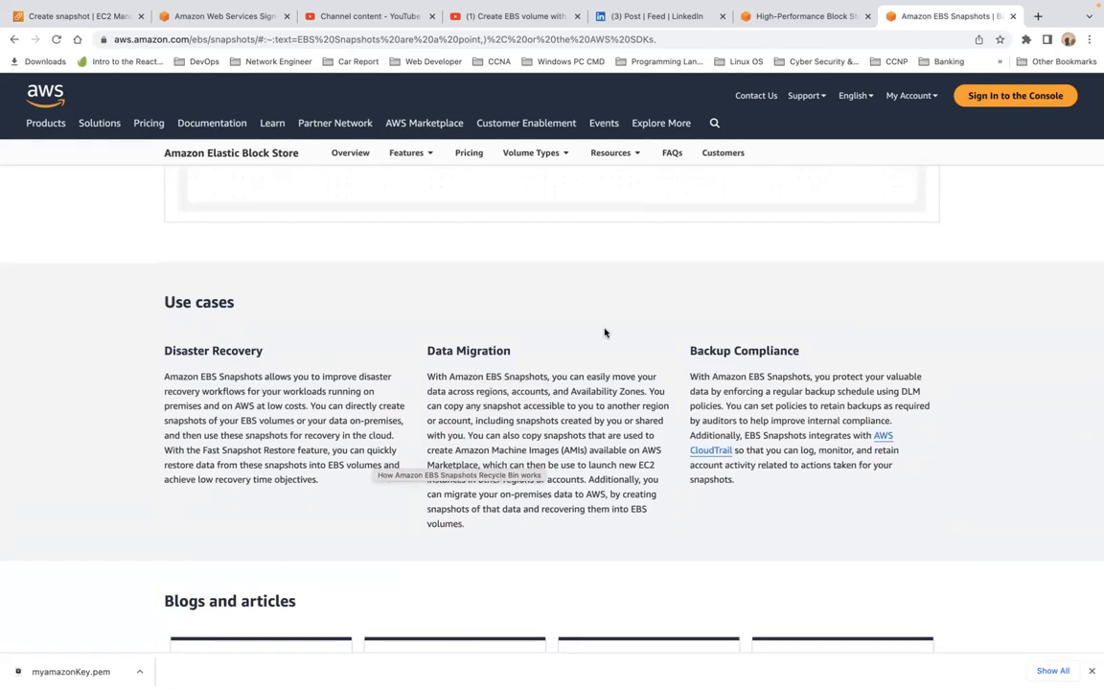
{"action": "scroll", "coordinate": [867, 400], "scroll_direction": "down", "scroll_amount": 4}
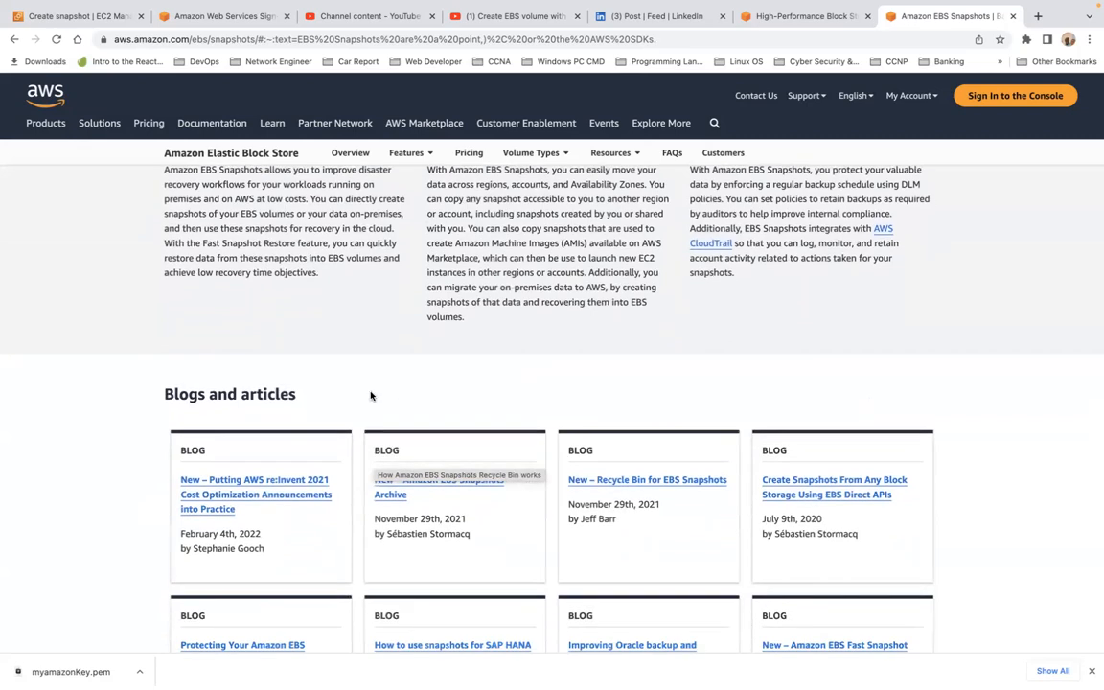
{"action": "scroll", "coordinate": [381, 400], "scroll_direction": "down", "scroll_amount": 1}
{"action": "scroll", "coordinate": [381, 400], "scroll_direction": "down", "scroll_amount": 6}
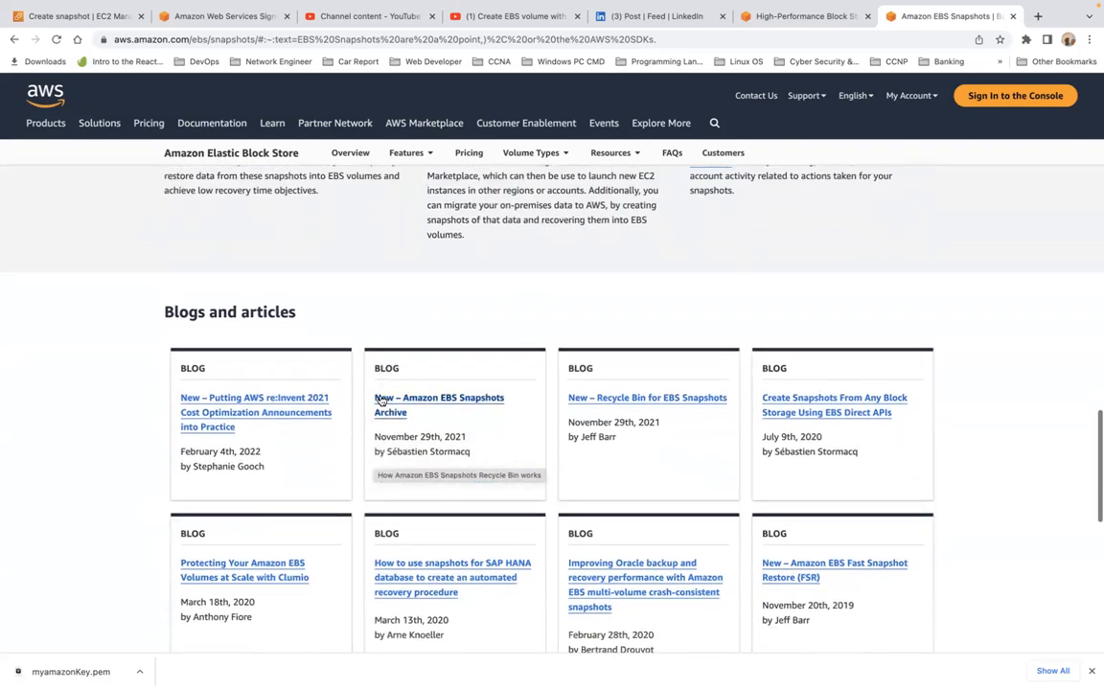
{"action": "scroll", "coordinate": [381, 400], "scroll_direction": "up", "scroll_amount": 20}
{"action": "scroll", "coordinate": [381, 400], "scroll_direction": "up", "scroll_amount": 4}
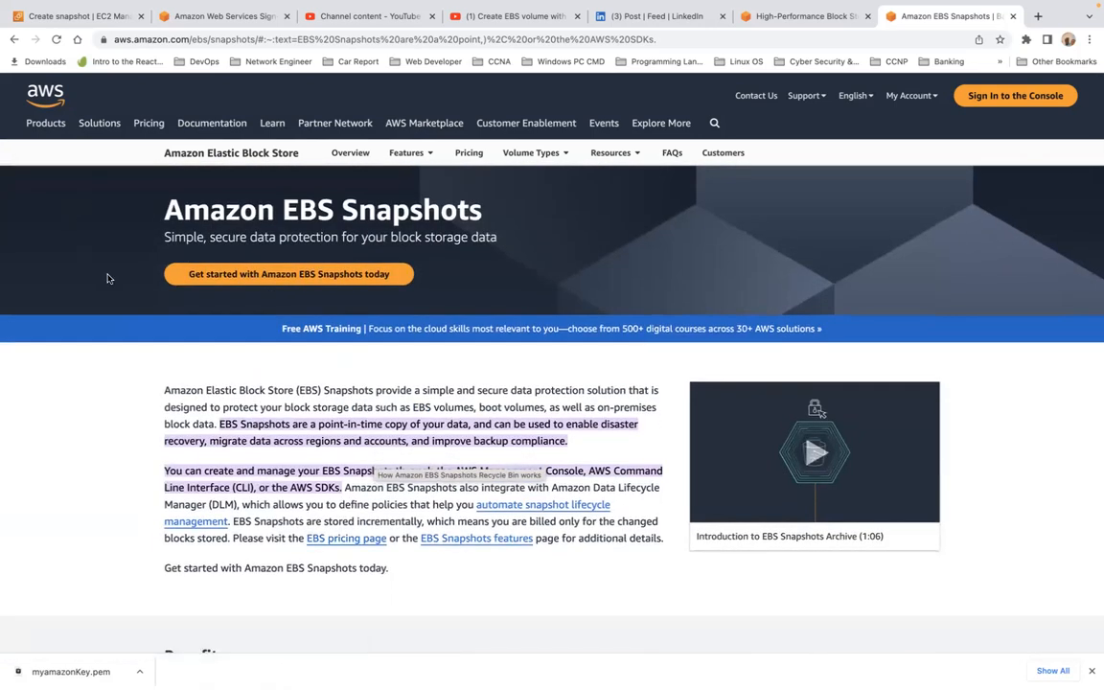
{"action": "scroll", "coordinate": [105, 276], "scroll_direction": "down", "scroll_amount": 2}
{"action": "scroll", "coordinate": [106, 276], "scroll_direction": "up", "scroll_amount": 2}
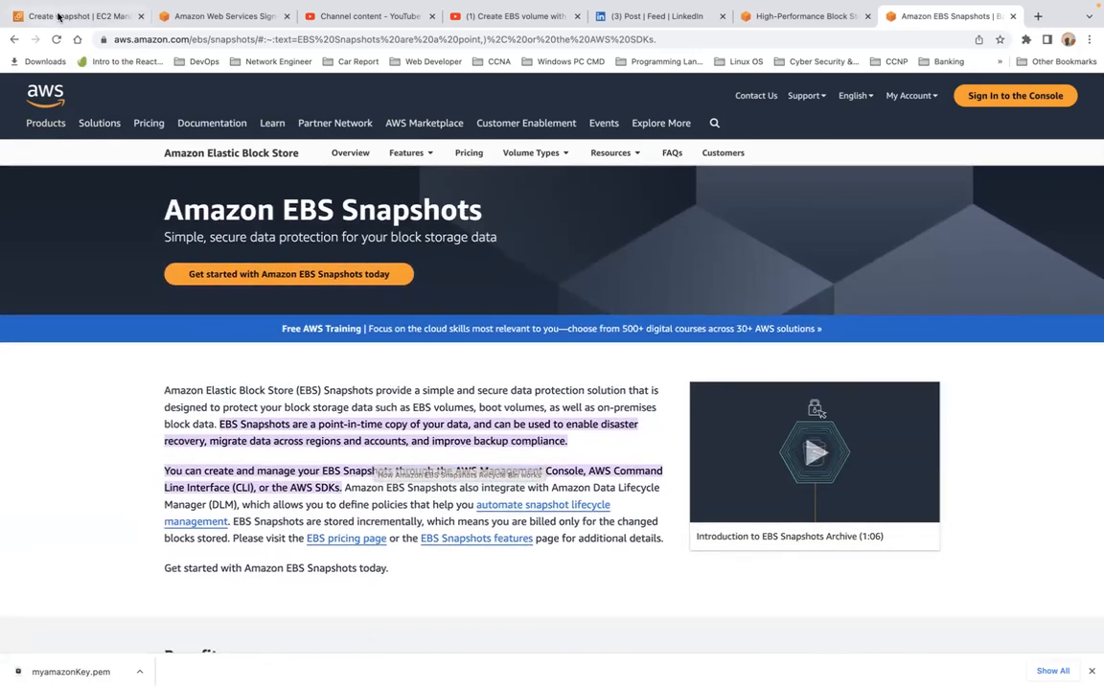
Return to the Create snapshot form in the EC2 console and enter "Snapshot" as the description
{"action": "left_click", "coordinate": [57, 17]}
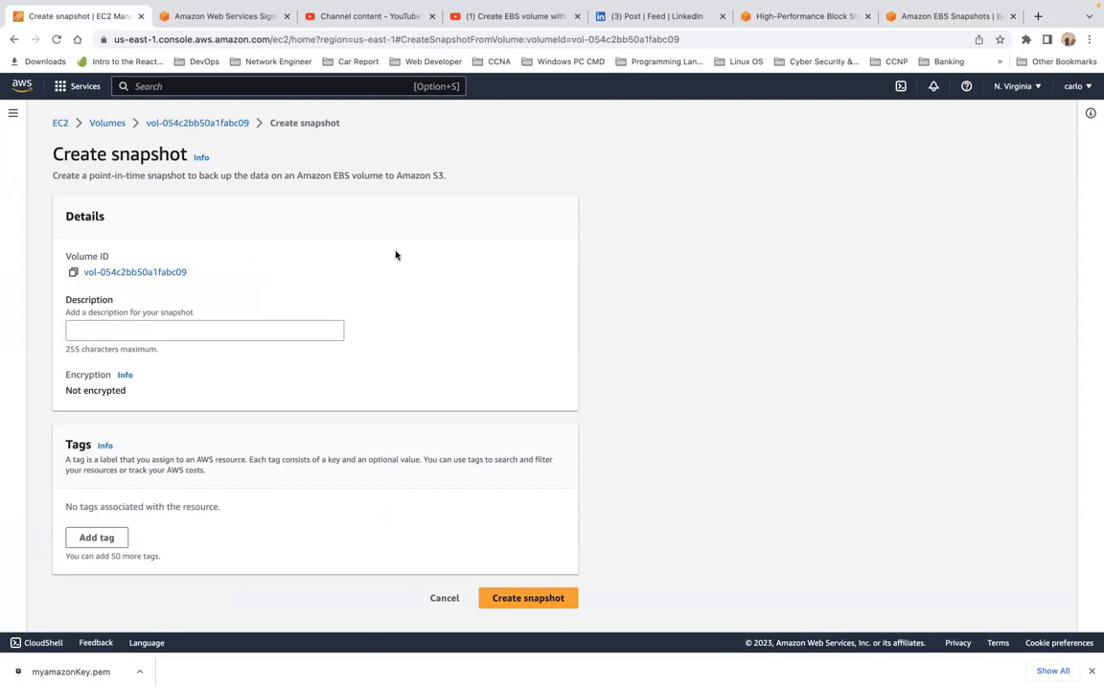
{"action": "left_click", "coordinate": [221, 332]}
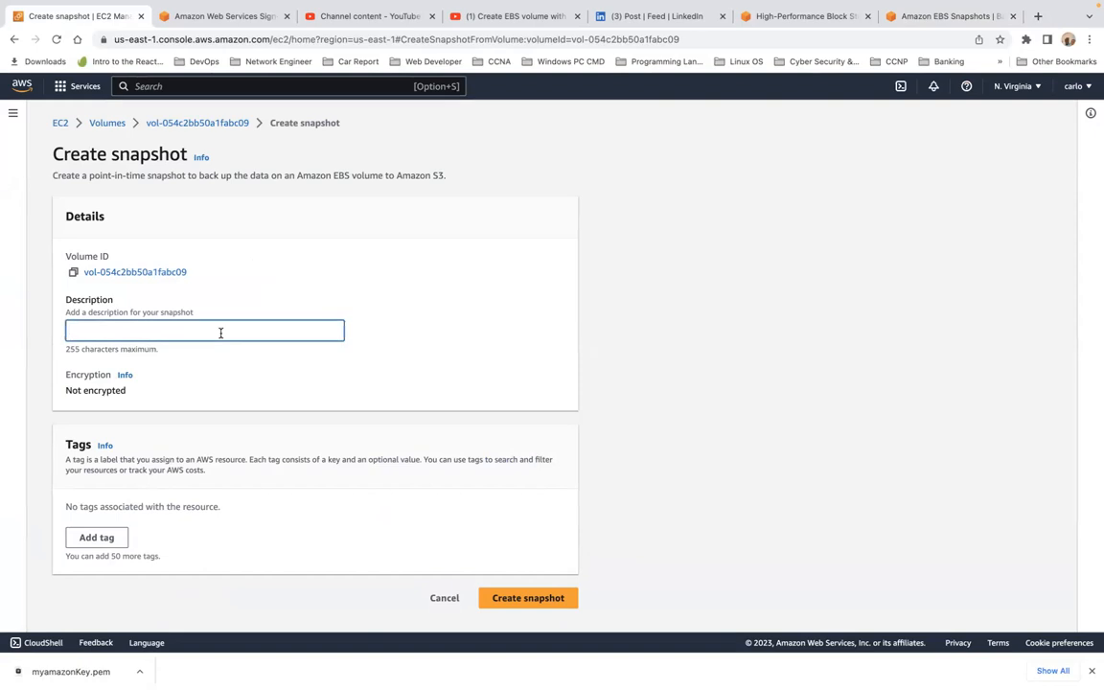
{"action": "type", "text": "S"}
{"action": "type", "text": "napt"}
{"action": "type", "text": "shot"}
Open the details of the volume being snapshotted and review its settings and status checks
{"action": "left_click", "coordinate": [197, 123]}
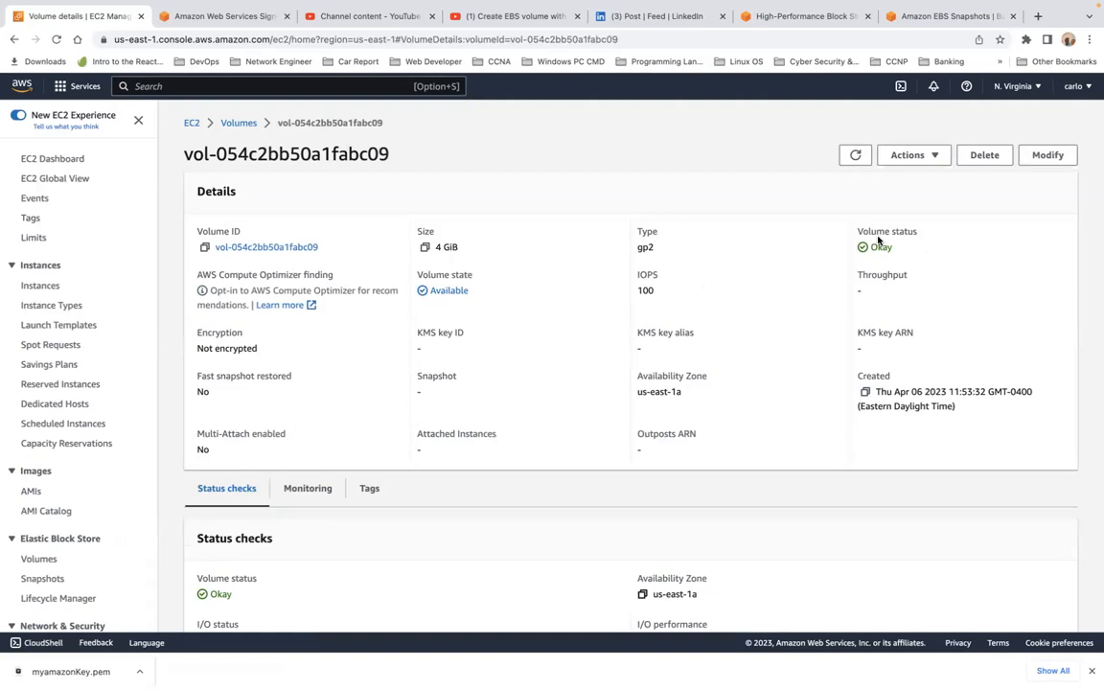
{"action": "scroll", "coordinate": [937, 307], "scroll_direction": "down", "scroll_amount": 5}
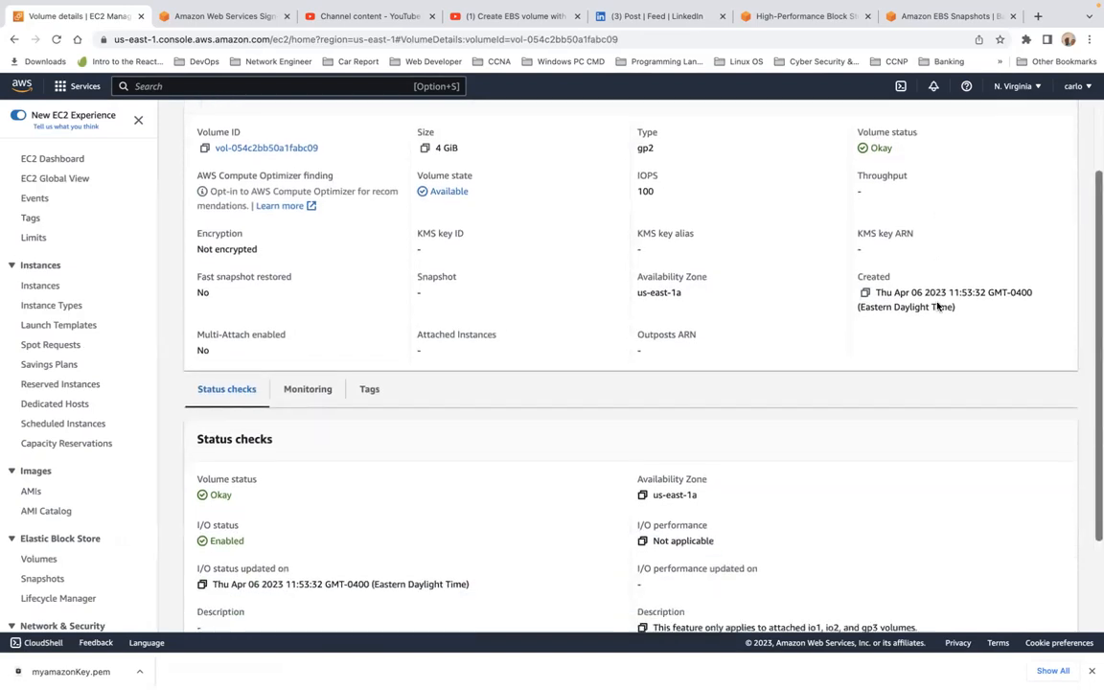
{"action": "scroll", "coordinate": [938, 307], "scroll_direction": "up", "scroll_amount": 5}
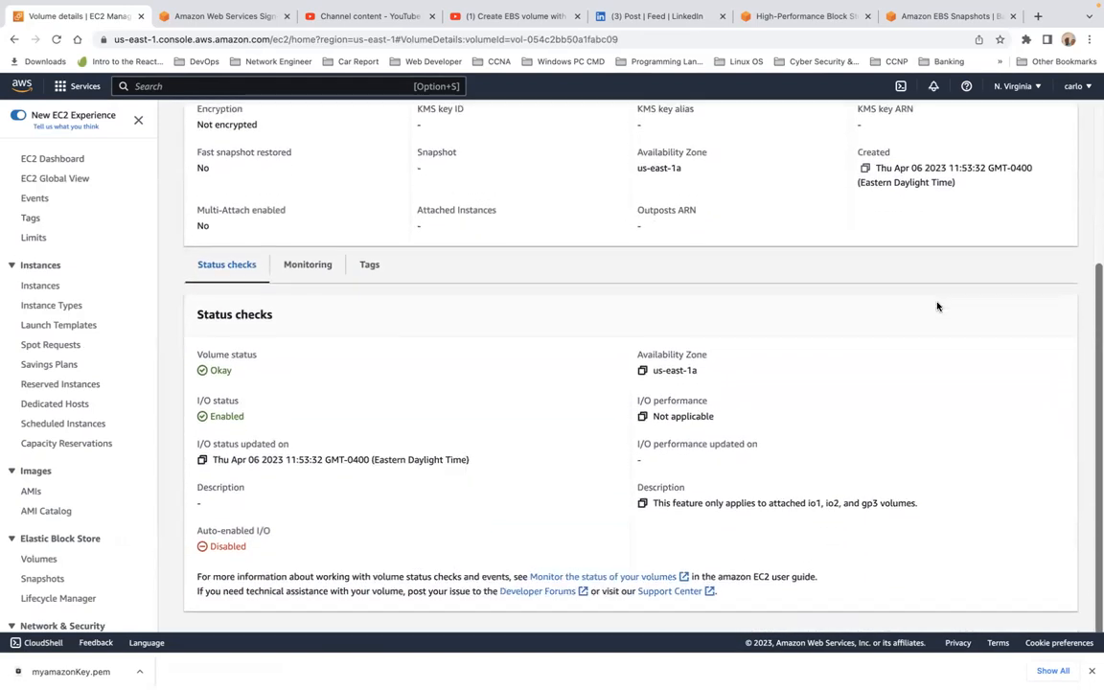
Create a snapshot of this volume with the description "Snapshort-Demo"
{"action": "left_click", "coordinate": [906, 156]}
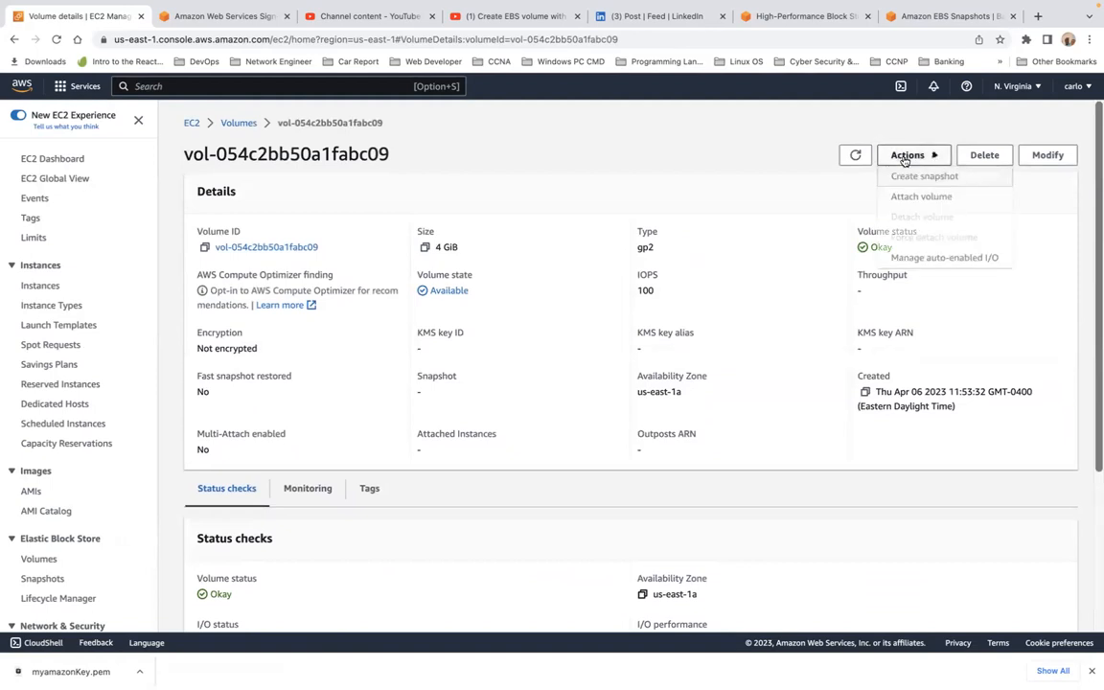
{"action": "left_click", "coordinate": [925, 177]}
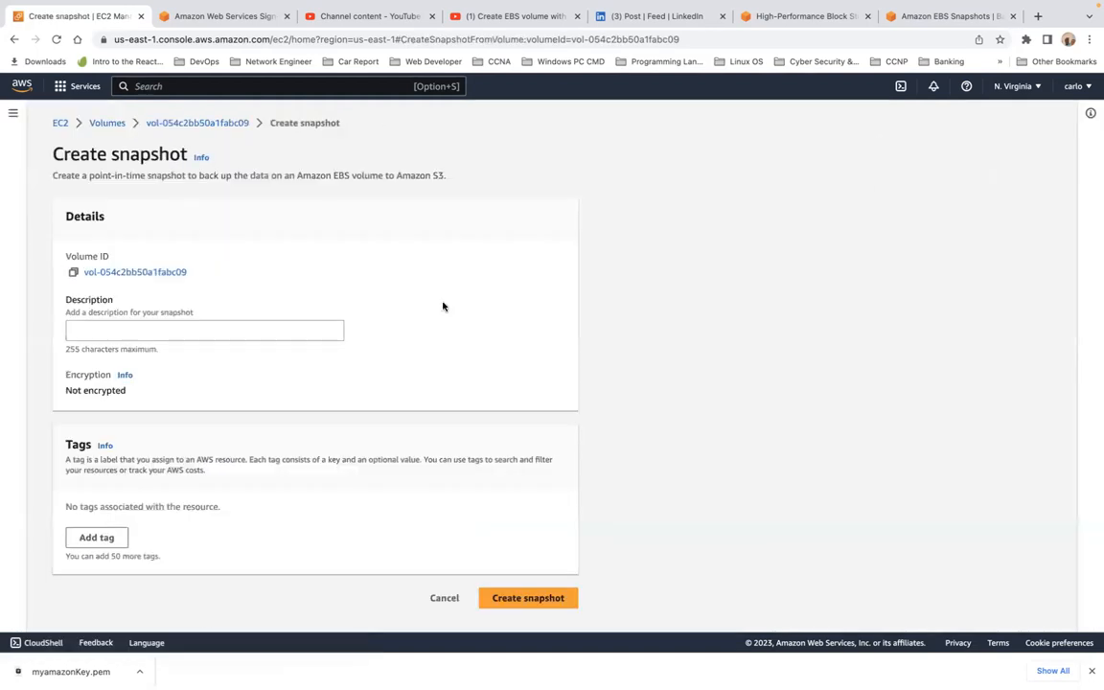
{"action": "left_click", "coordinate": [282, 330]}
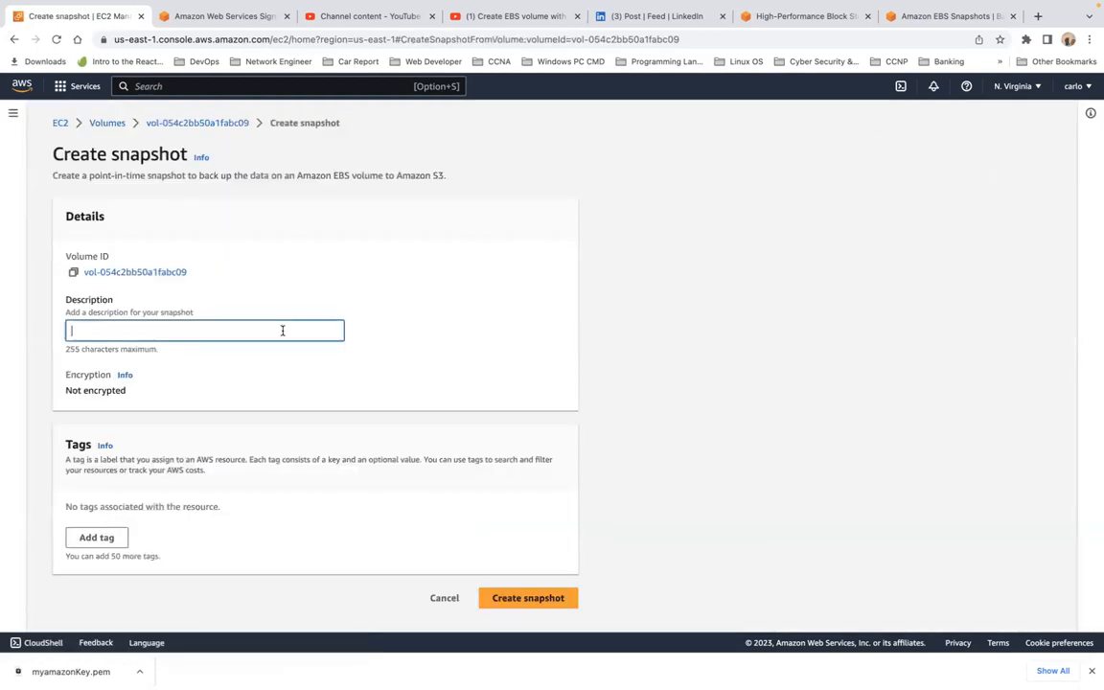
{"action": "type", "text": "te"}
{"action": "key", "text": "BackSpace"}
{"action": "key", "text": "BackSpace"}
{"action": "type", "text": "T"}
{"action": "key", "text": "BackSpace"}
{"action": "type", "text": "Snapshot -Demo"}
{"action": "left_click", "coordinate": [548, 600]}
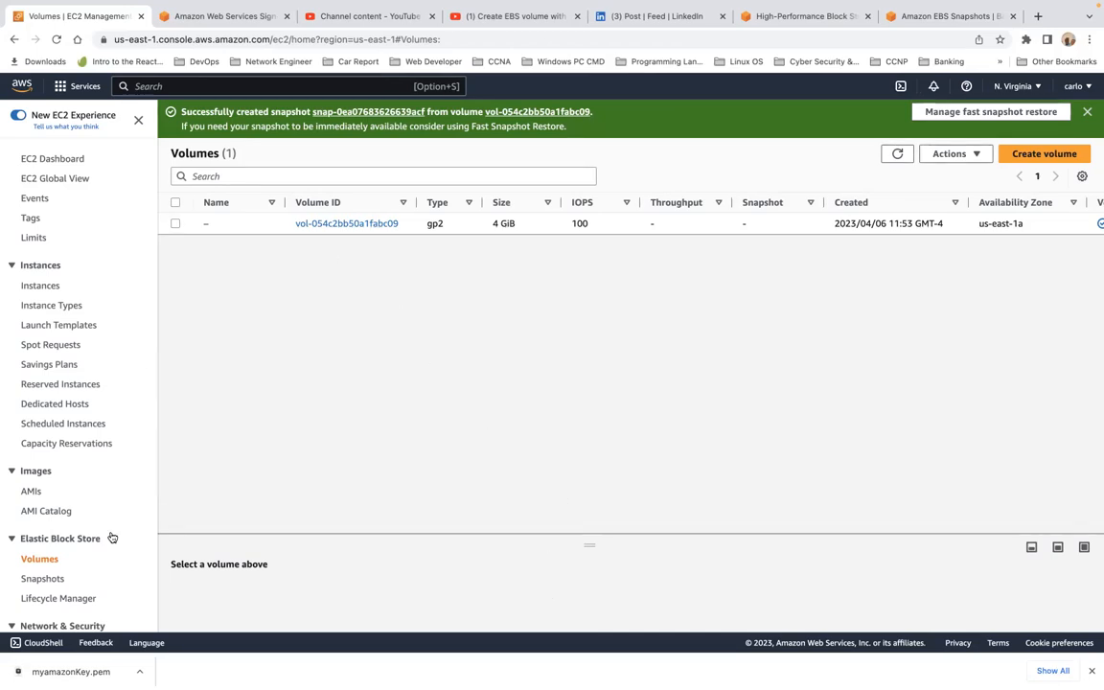
Open the Snapshots list, sort it by storage tier, and reload it to check the new snapshot's status, progress and encryption
{"action": "left_click", "coordinate": [40, 581]}
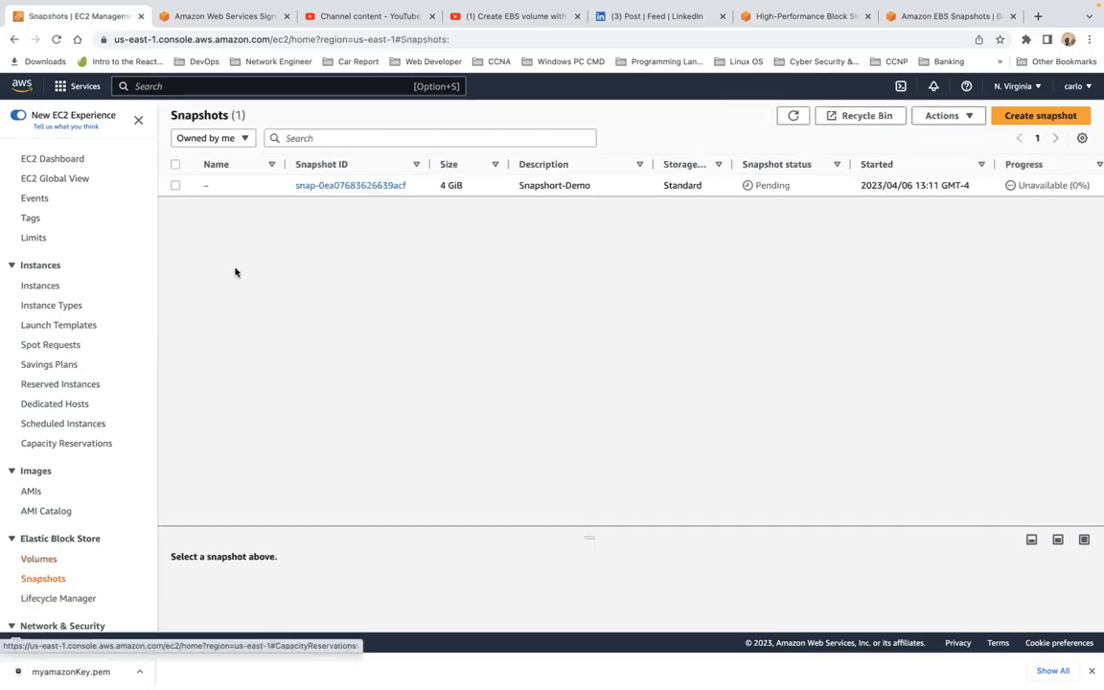
{"action": "left_click", "coordinate": [176, 186]}
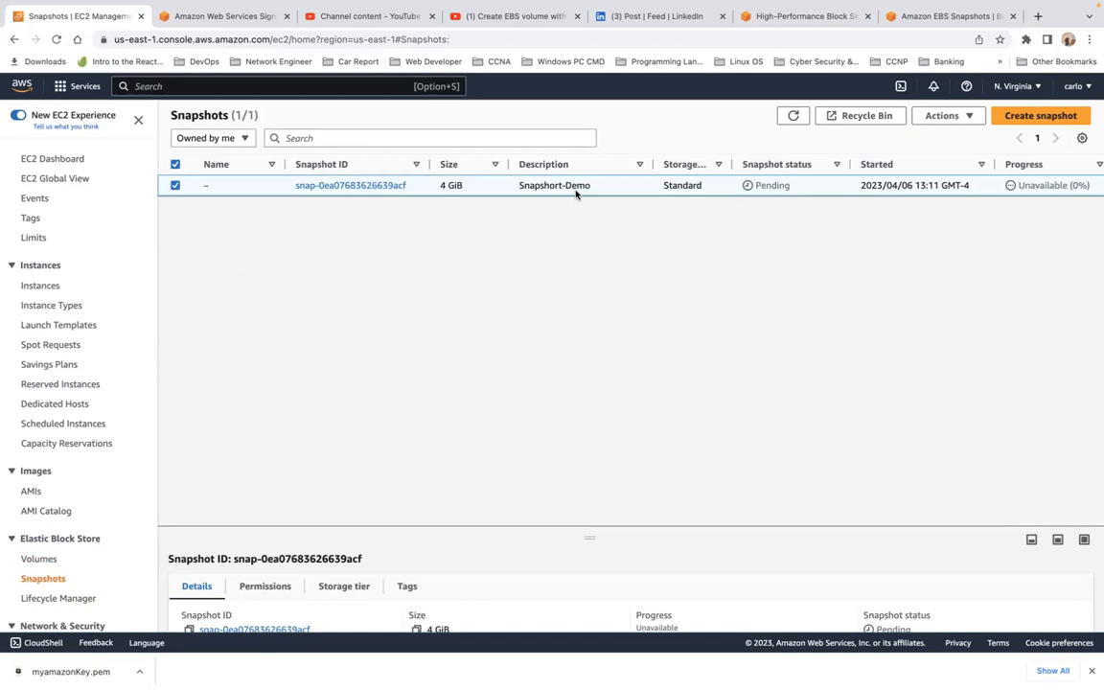
{"action": "left_click", "coordinate": [719, 167]}
{"action": "left_click", "coordinate": [719, 167]}
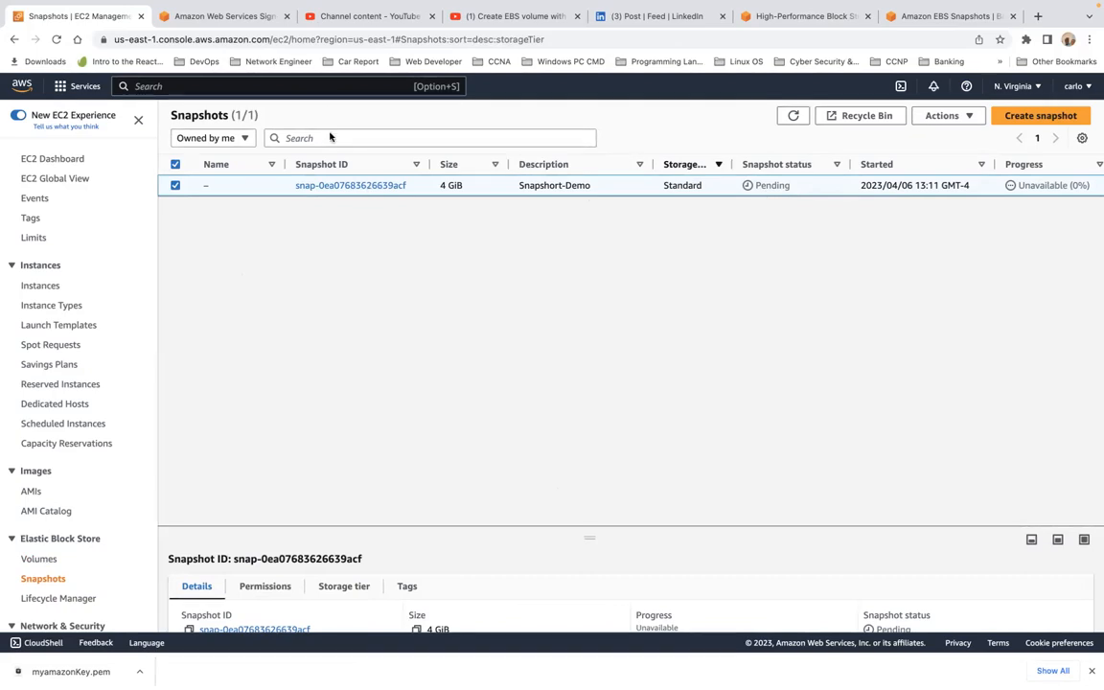
{"action": "left_click", "coordinate": [56, 39]}
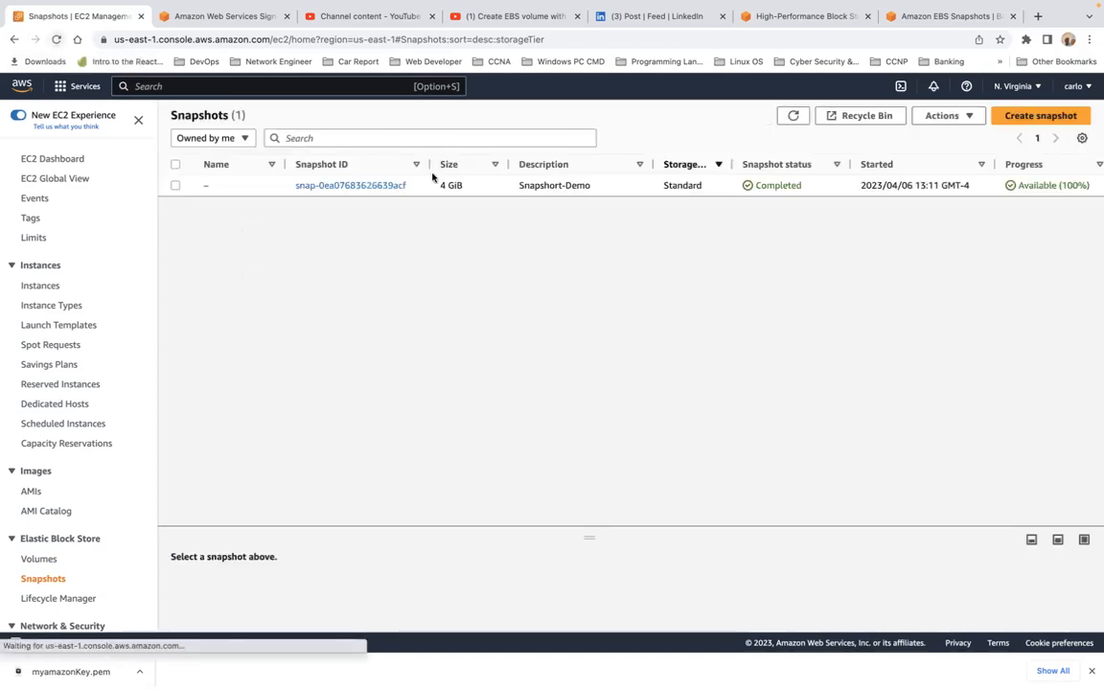
{"action": "scroll", "coordinate": [811, 192], "scroll_direction": "right", "scroll_amount": 2}
{"action": "scroll", "coordinate": [811, 192], "scroll_direction": "right", "scroll_amount": 1}
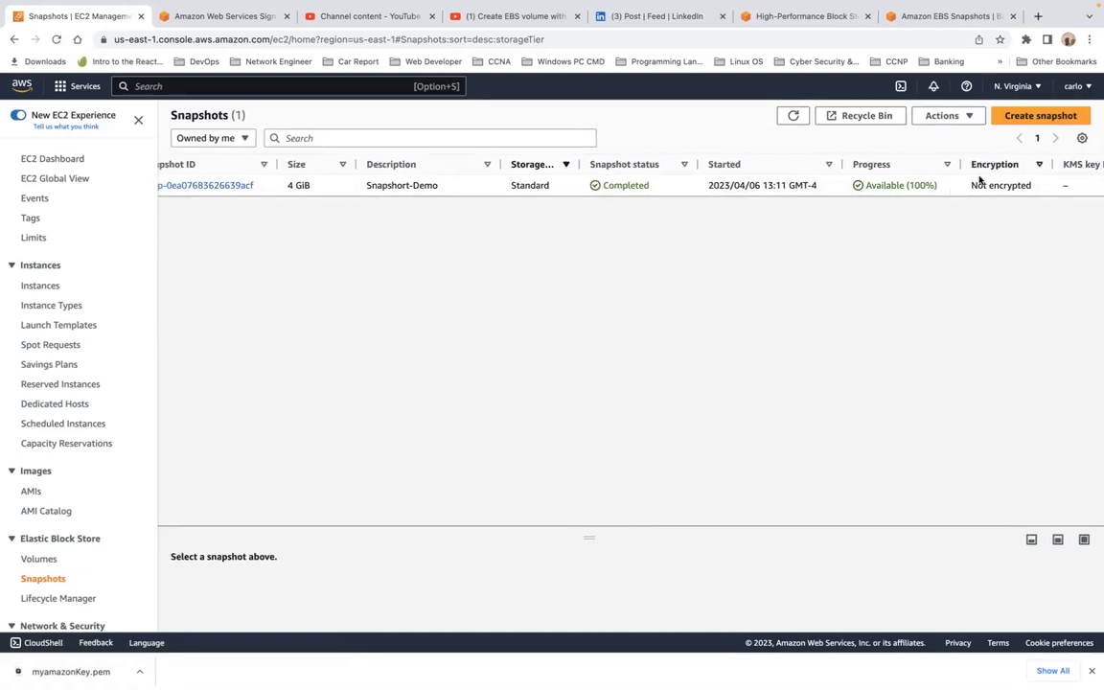
{"action": "scroll", "coordinate": [439, 195], "scroll_direction": "left", "scroll_amount": 3}
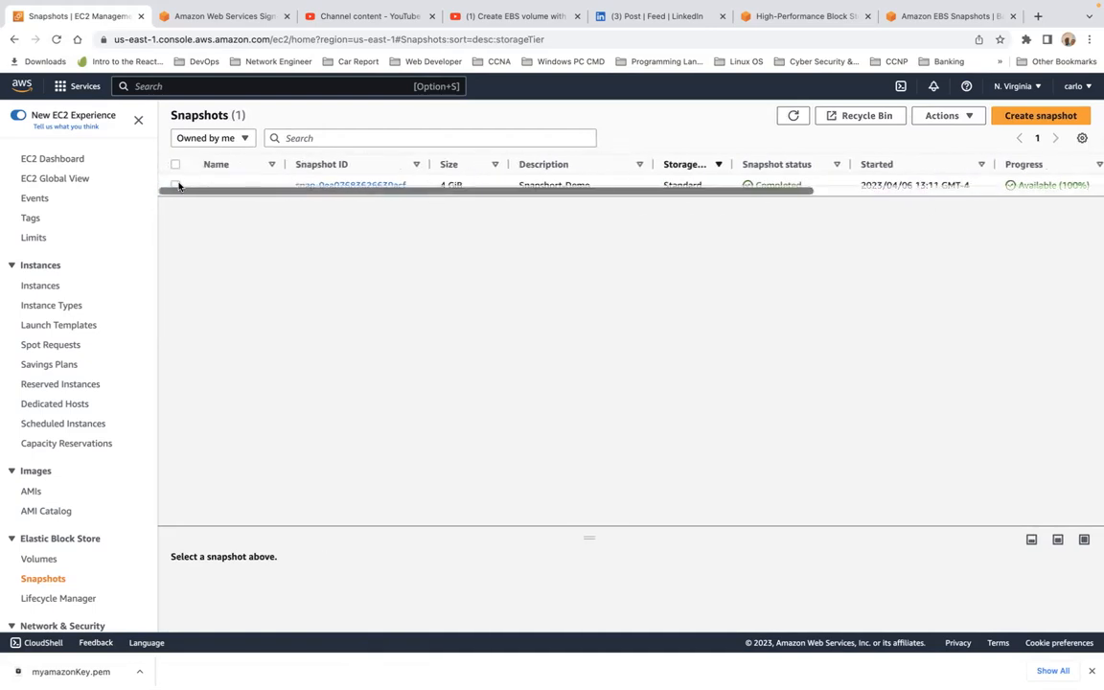
Examine the copy settings for the Snapshort-Demo snapshot, including its description and the available destination regions, and leave without copying
{"action": "left_click", "coordinate": [175, 186]}
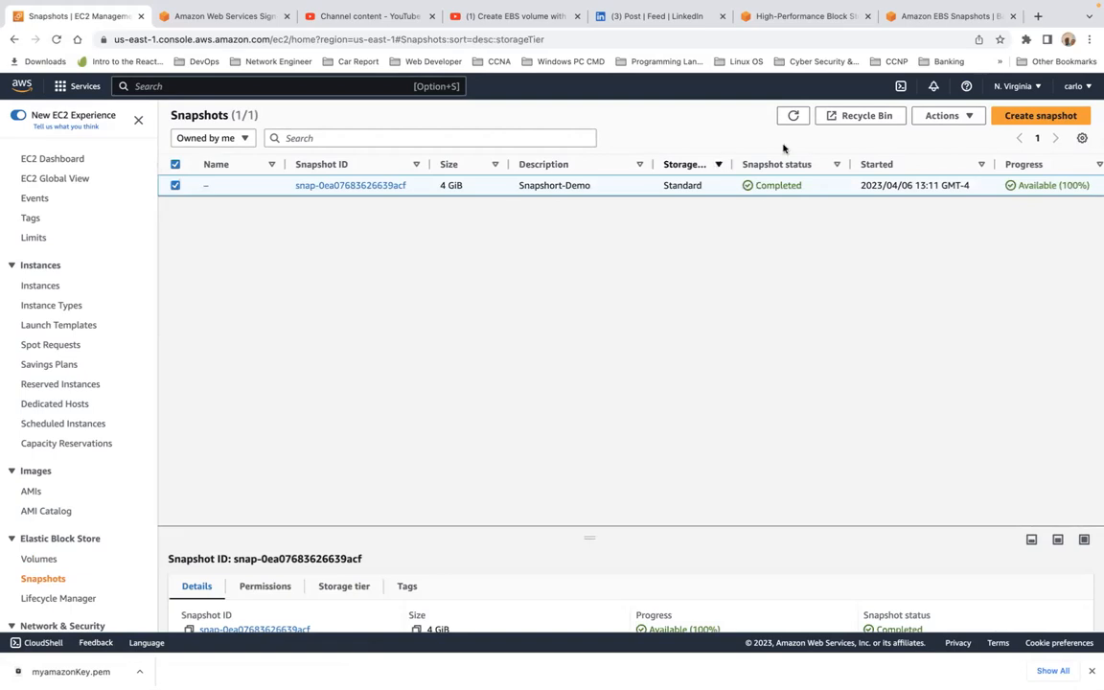
{"action": "left_click", "coordinate": [941, 117]}
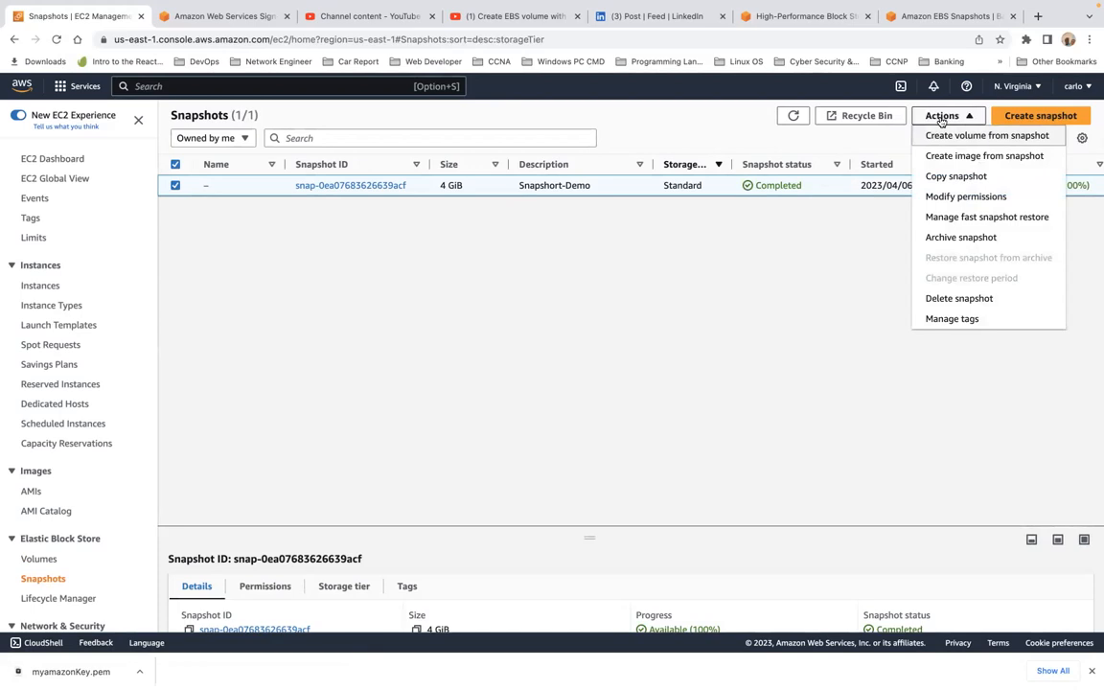
{"action": "left_click", "coordinate": [959, 177]}
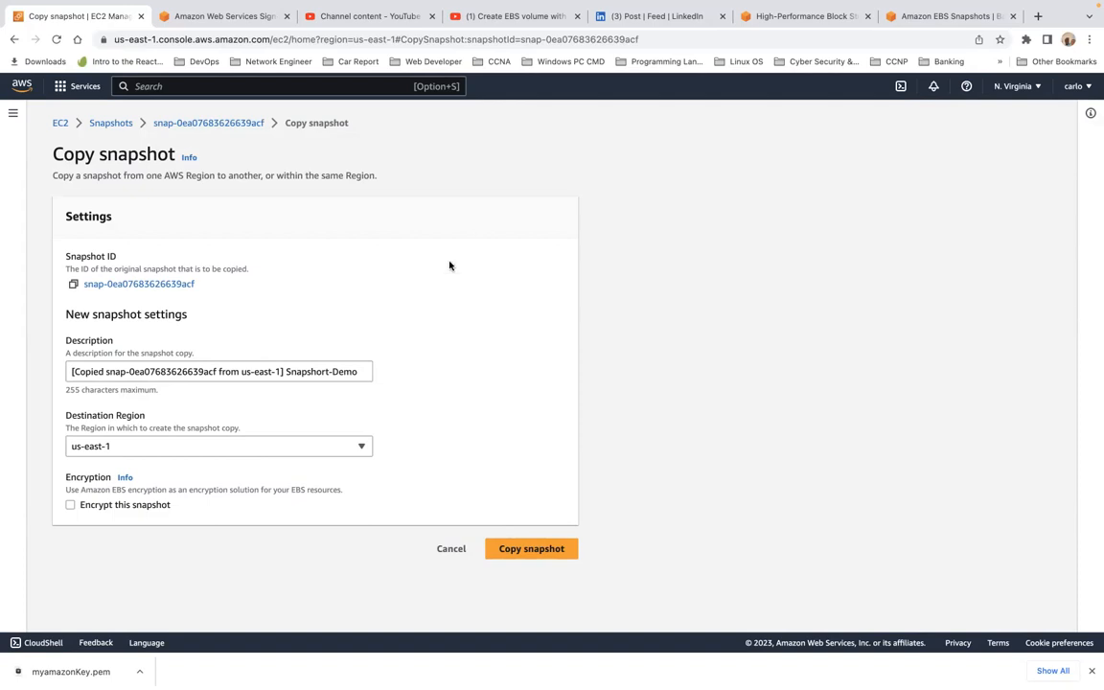
{"action": "left_click", "coordinate": [217, 377]}
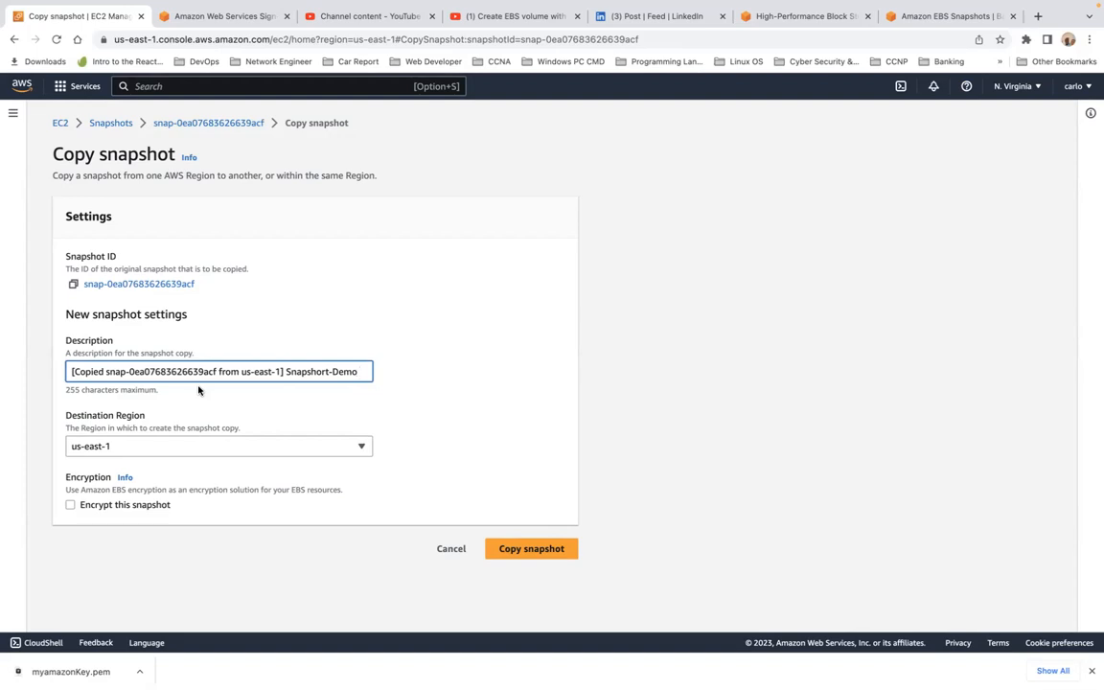
{"action": "left_click", "coordinate": [202, 446]}
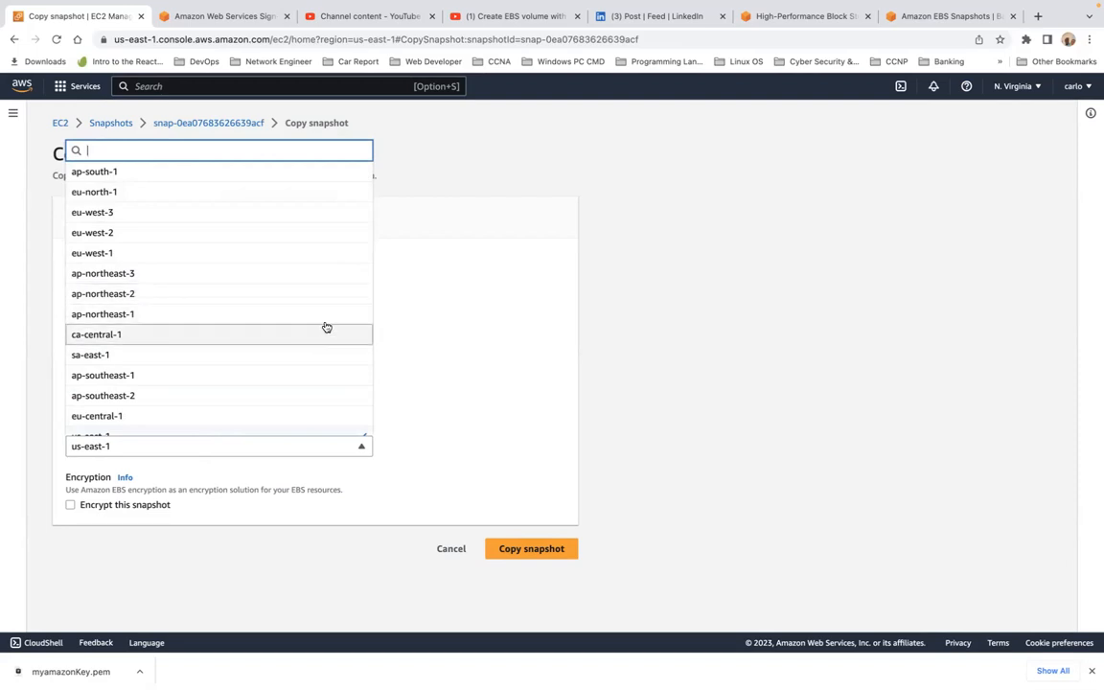
{"action": "scroll", "coordinate": [212, 320], "scroll_direction": "down", "scroll_amount": 2}
{"action": "scroll", "coordinate": [212, 320], "scroll_direction": "up", "scroll_amount": 2}
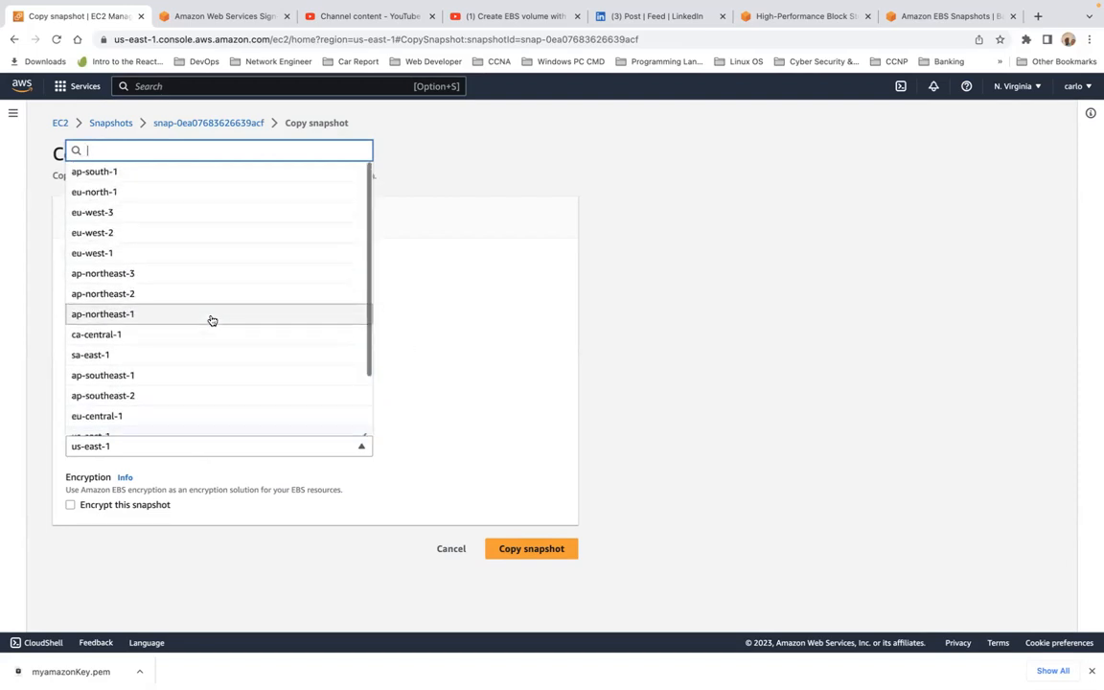
{"action": "left_click", "coordinate": [508, 301]}
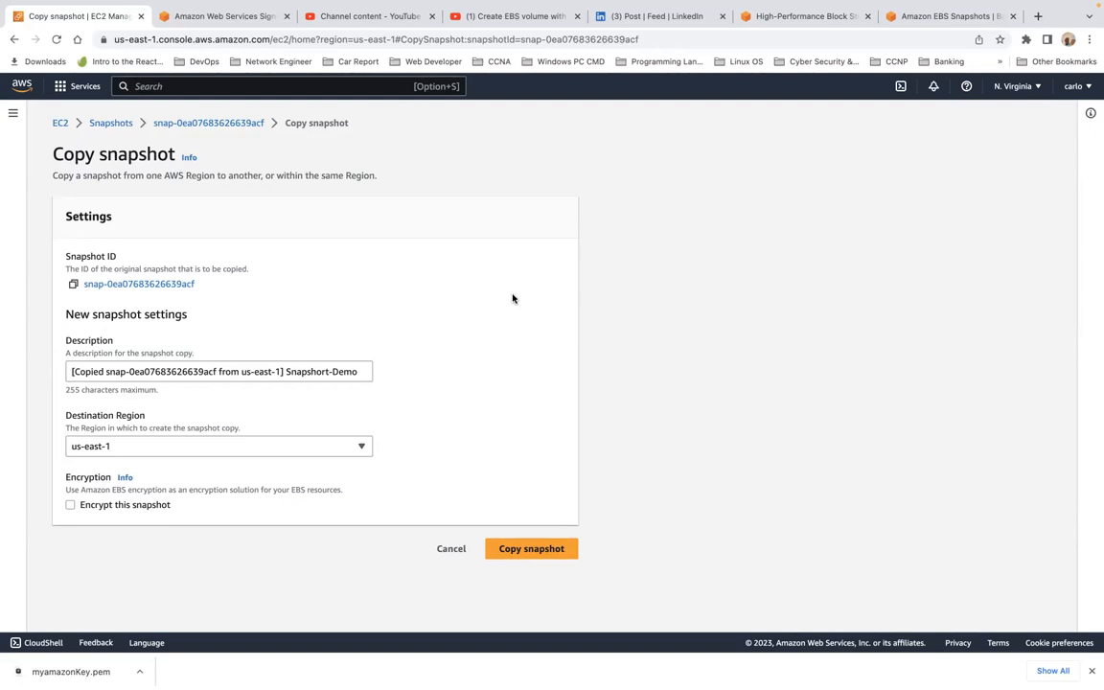
{"action": "left_click", "coordinate": [451, 551]}
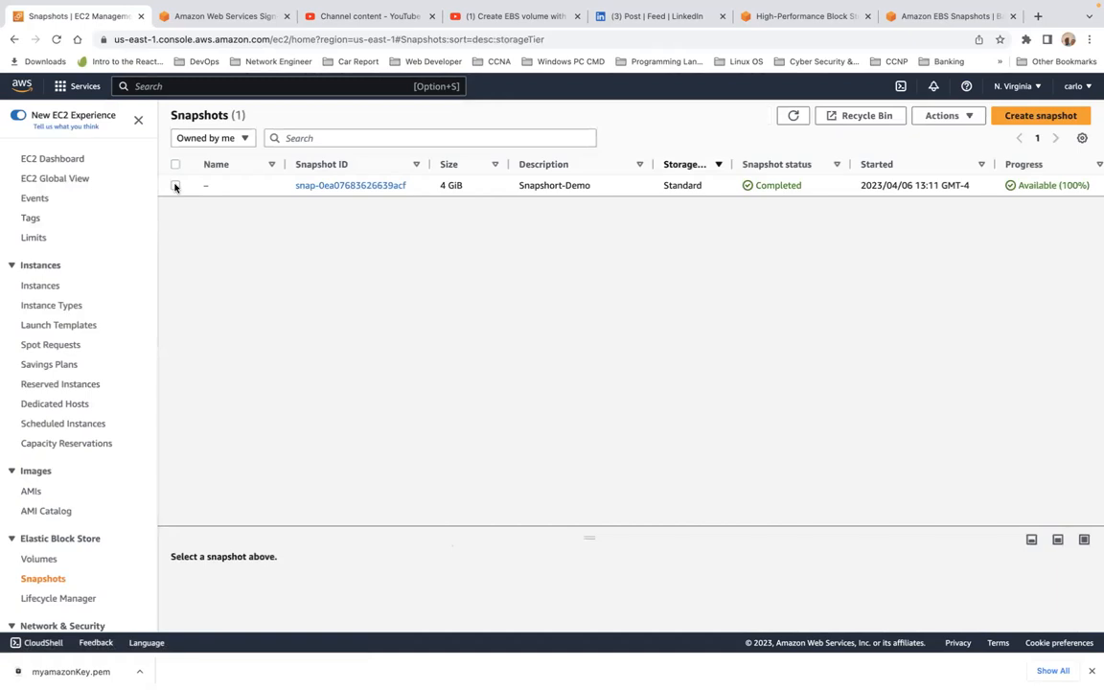
Create an unencrypted volume from the Snapshort-Demo snapshot, keeping General Purpose SSD (gp2), 4 GiB and availability zone us-east-1a
{"action": "left_click", "coordinate": [175, 186]}
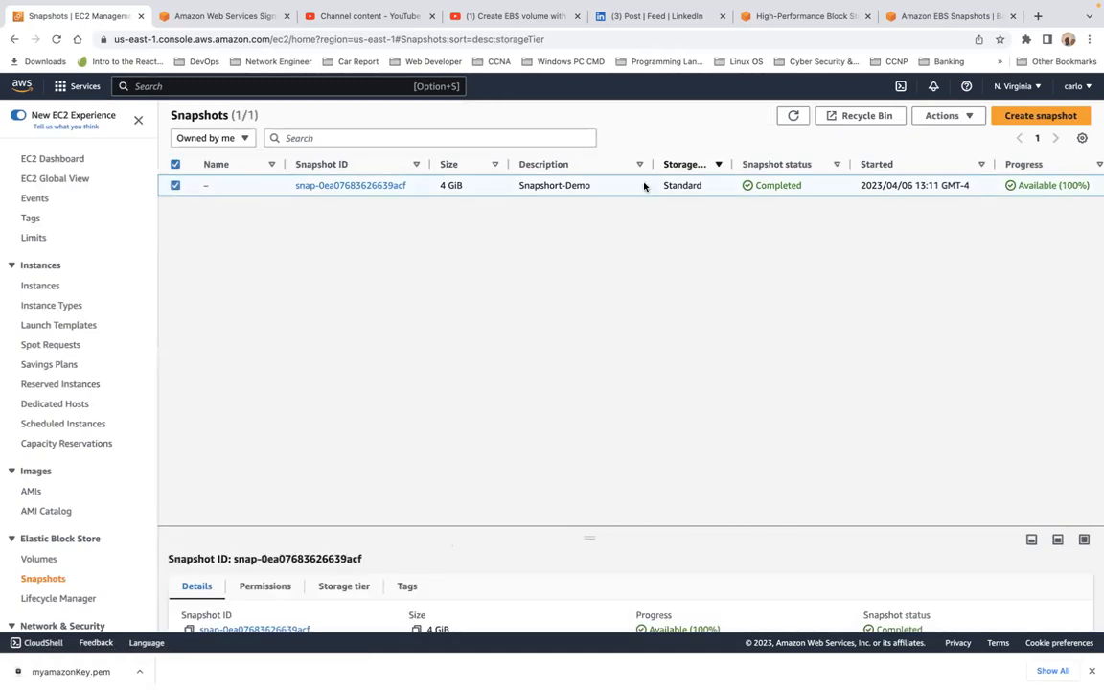
{"action": "left_click", "coordinate": [948, 119]}
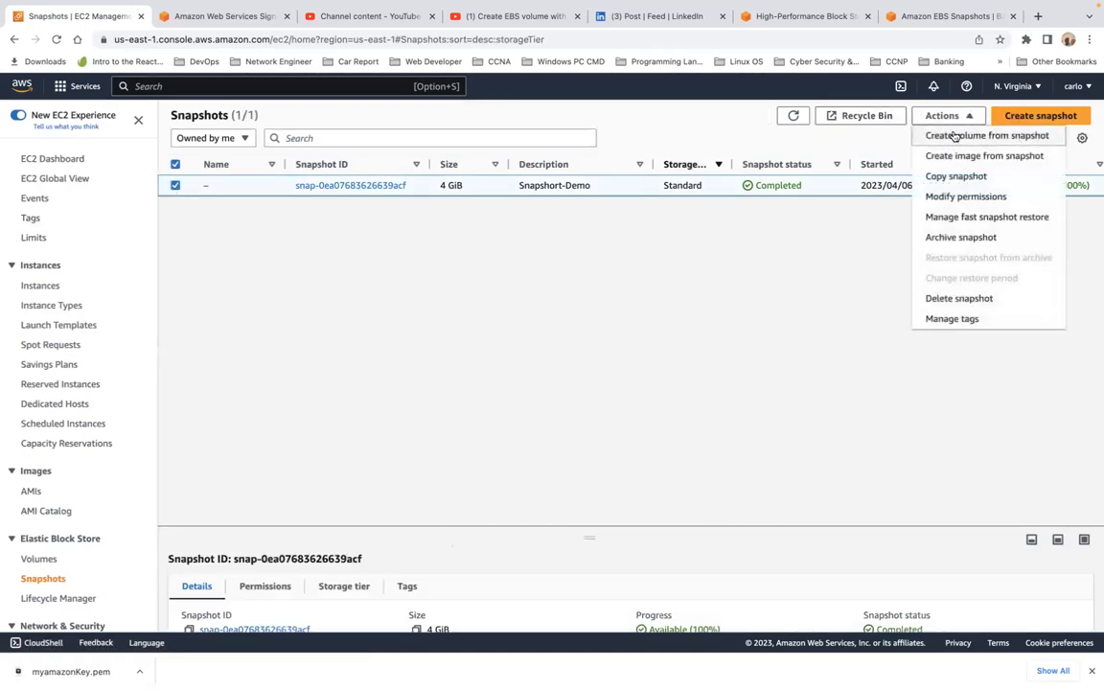
{"action": "left_click", "coordinate": [1003, 136]}
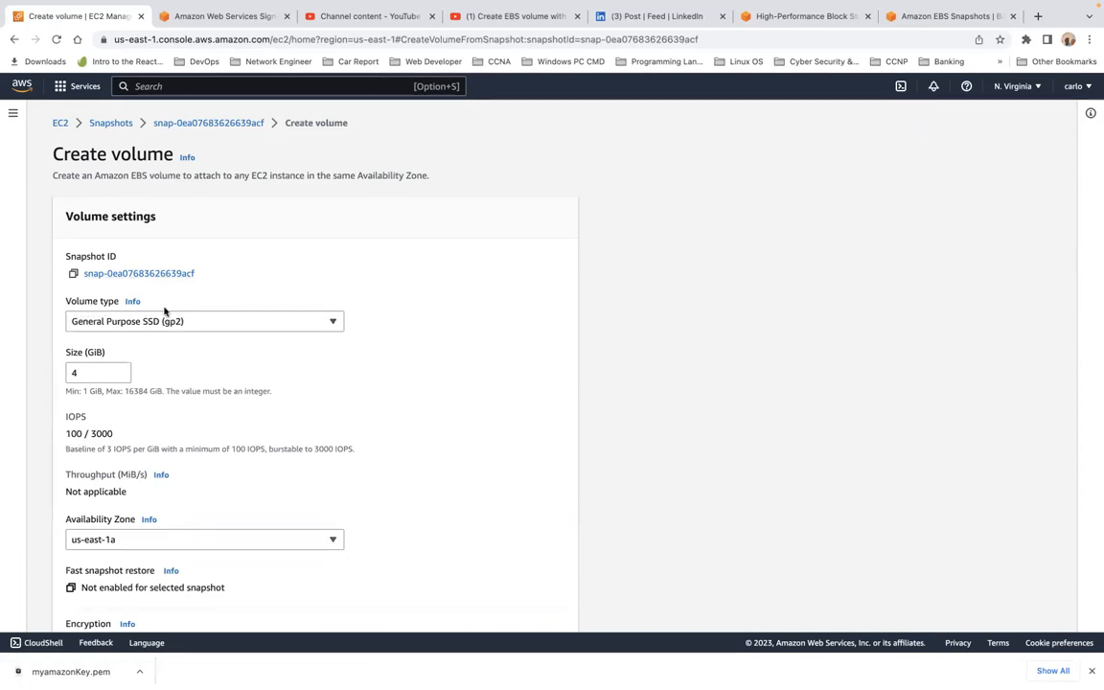
{"action": "left_click", "coordinate": [224, 322]}
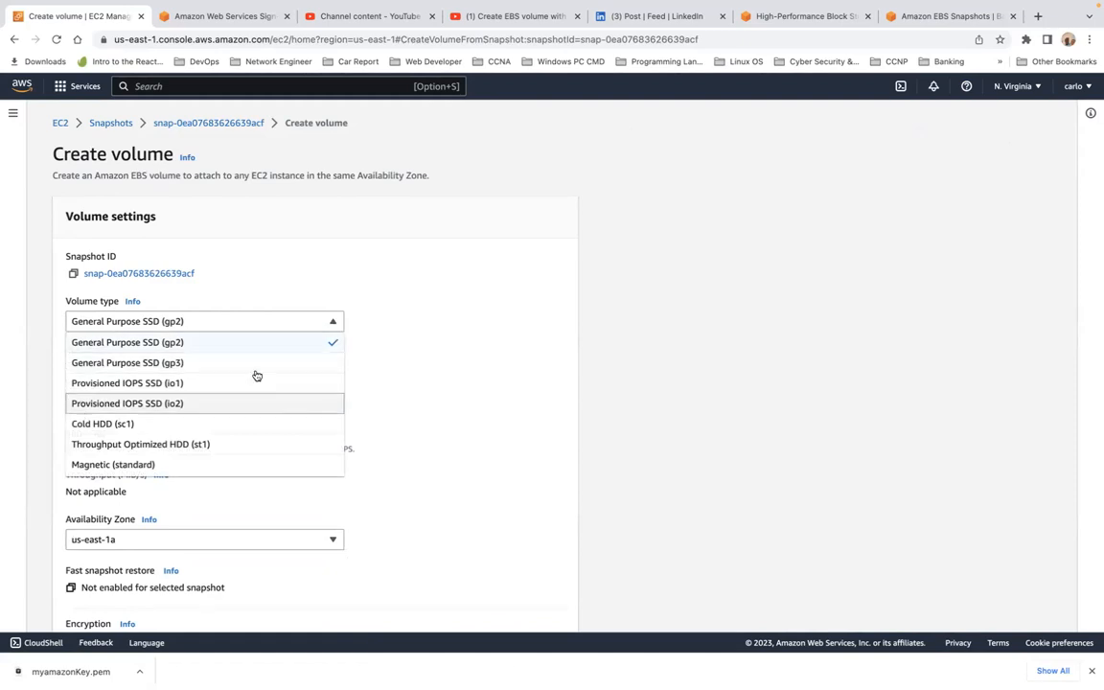
{"action": "left_click", "coordinate": [420, 386]}
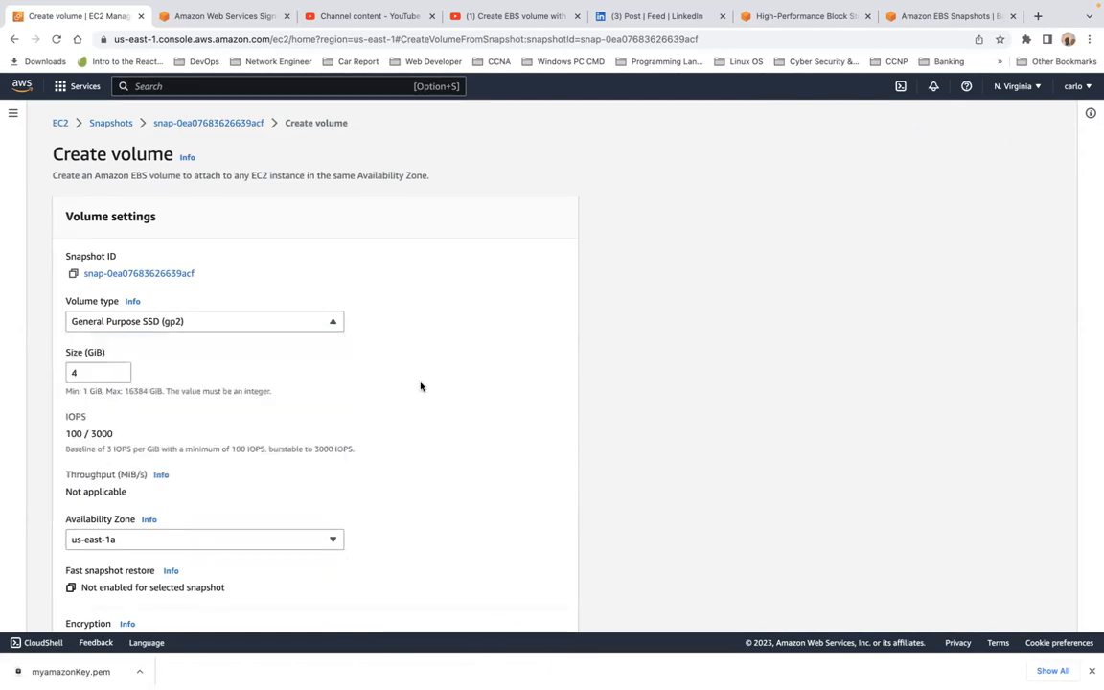
{"action": "scroll", "coordinate": [168, 400], "scroll_direction": "down", "scroll_amount": 2}
{"action": "scroll", "coordinate": [167, 401], "scroll_direction": "down", "scroll_amount": 3}
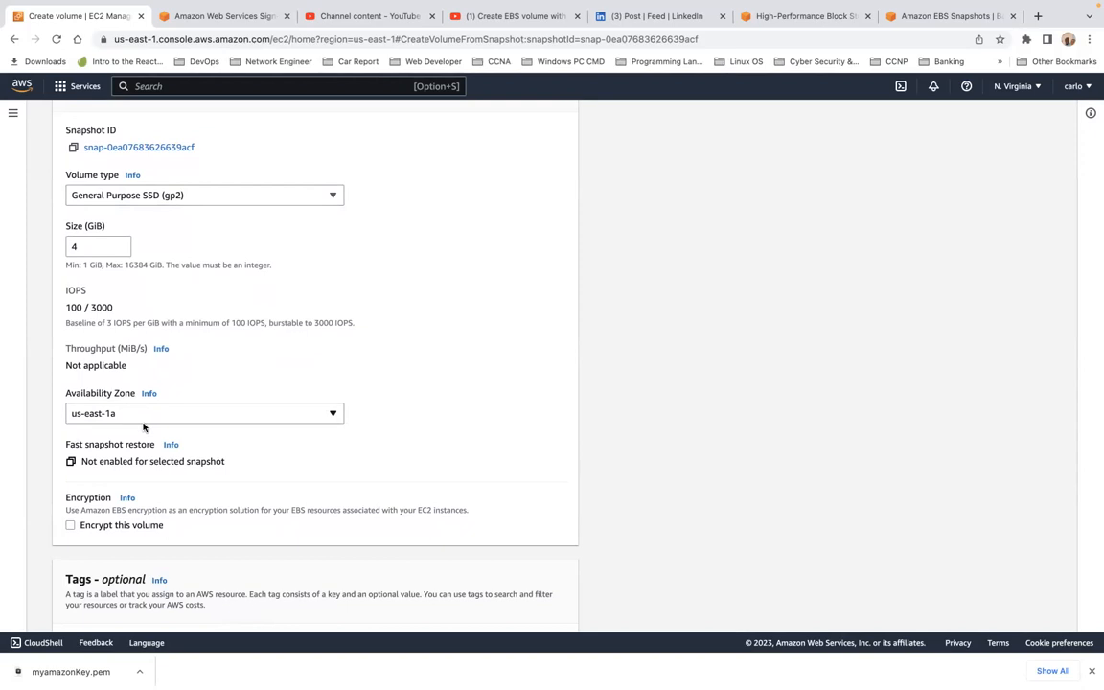
{"action": "left_click", "coordinate": [144, 421]}
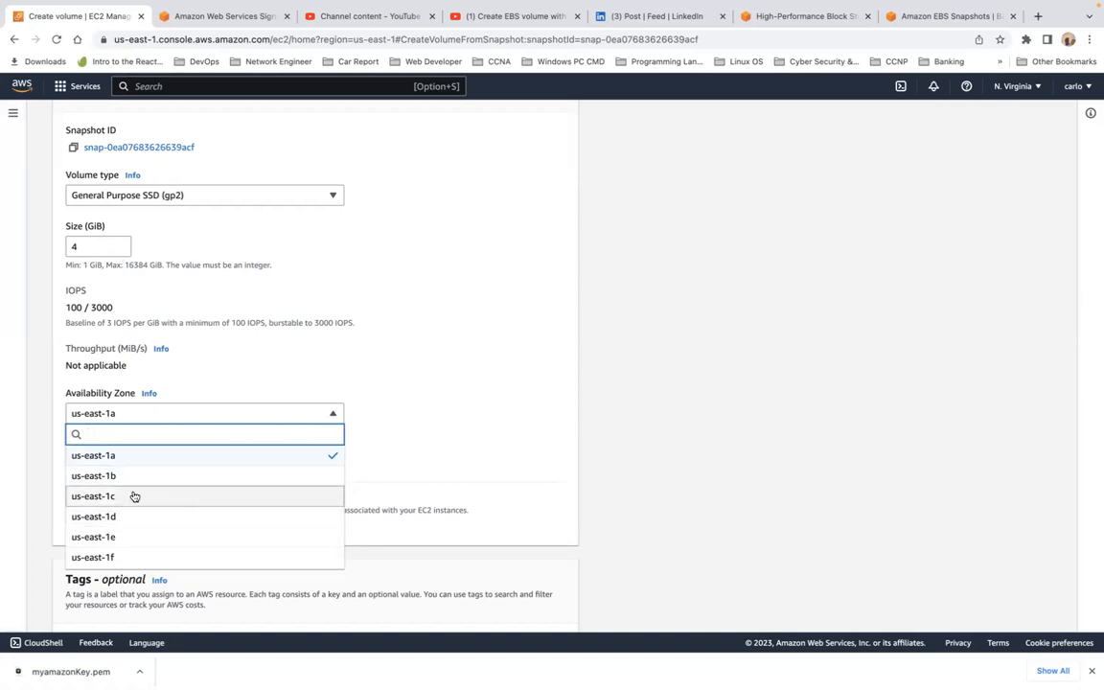
{"action": "scroll", "coordinate": [173, 505], "scroll_direction": "down", "scroll_amount": 3}
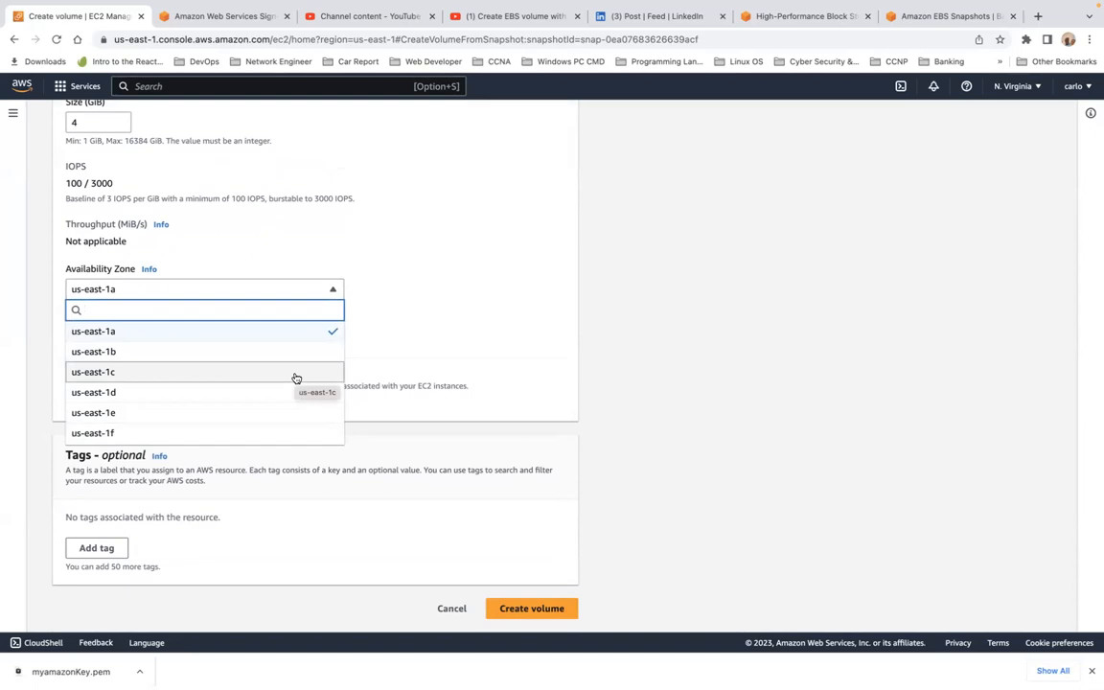
{"action": "left_click", "coordinate": [502, 315]}
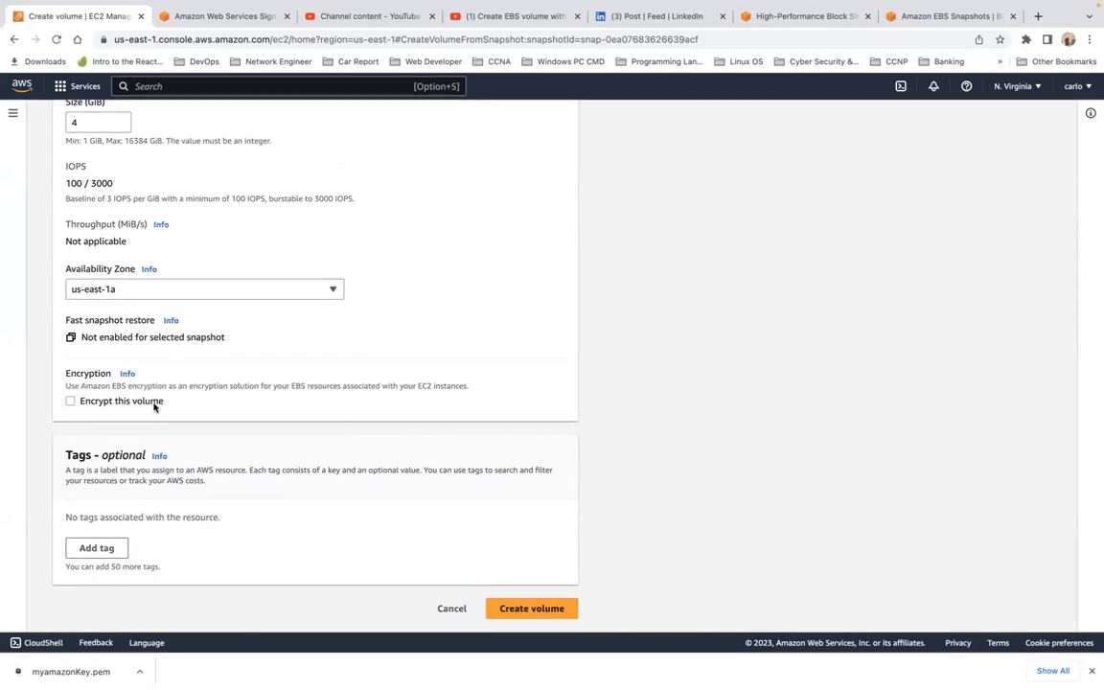
{"action": "left_click", "coordinate": [532, 612]}
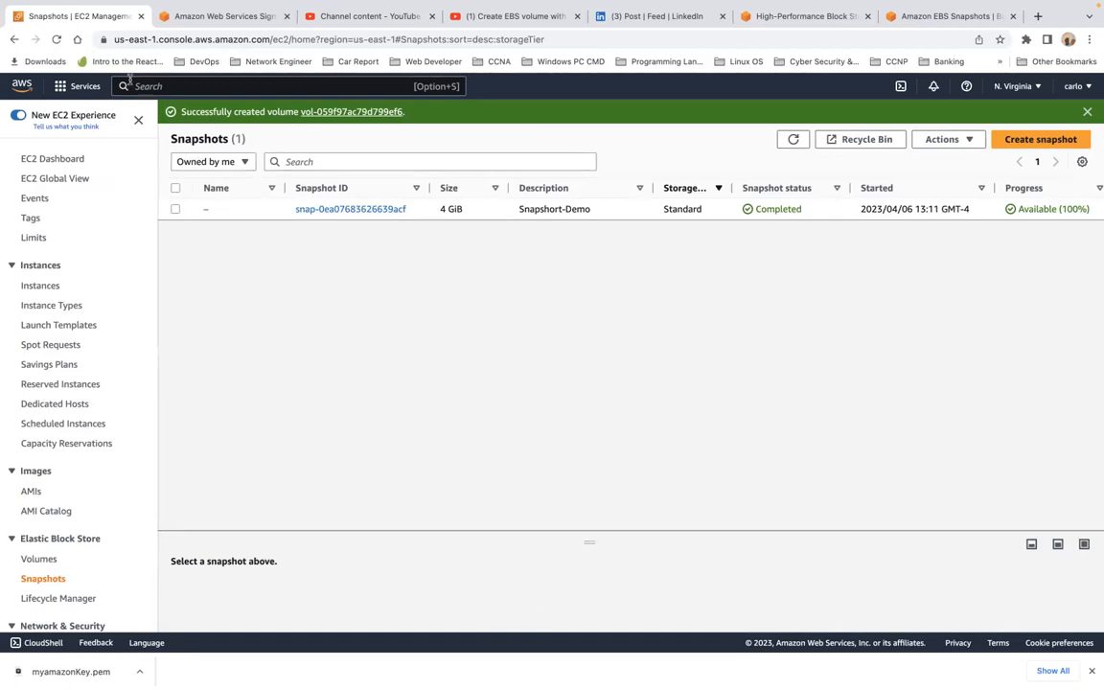
Reload the Snapshots list and reopen it to check the Snapshort-Demo snapshot's status and progress
{"action": "left_click", "coordinate": [56, 39]}
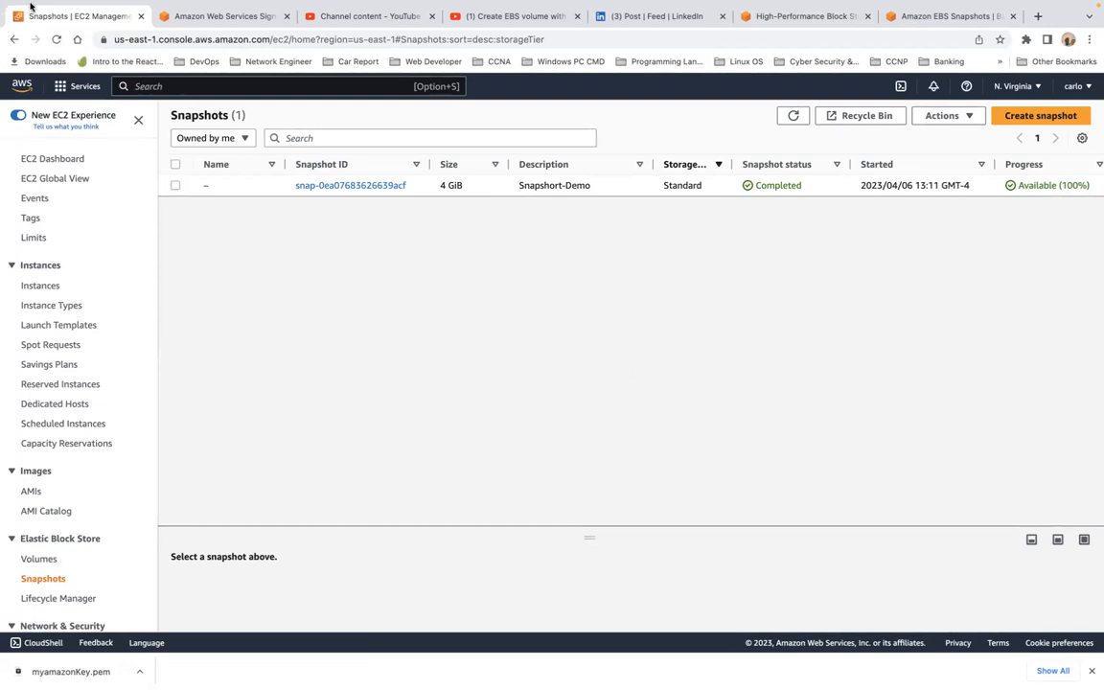
{"action": "left_click", "coordinate": [58, 40]}
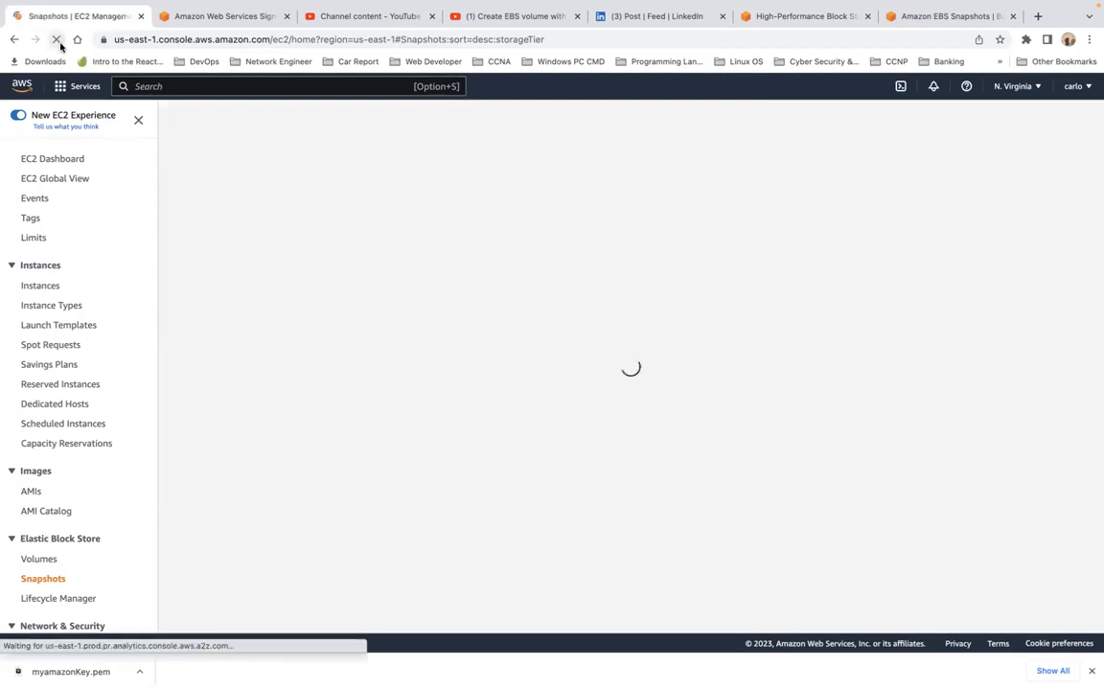
{"action": "double_click", "coordinate": [46, 589]}
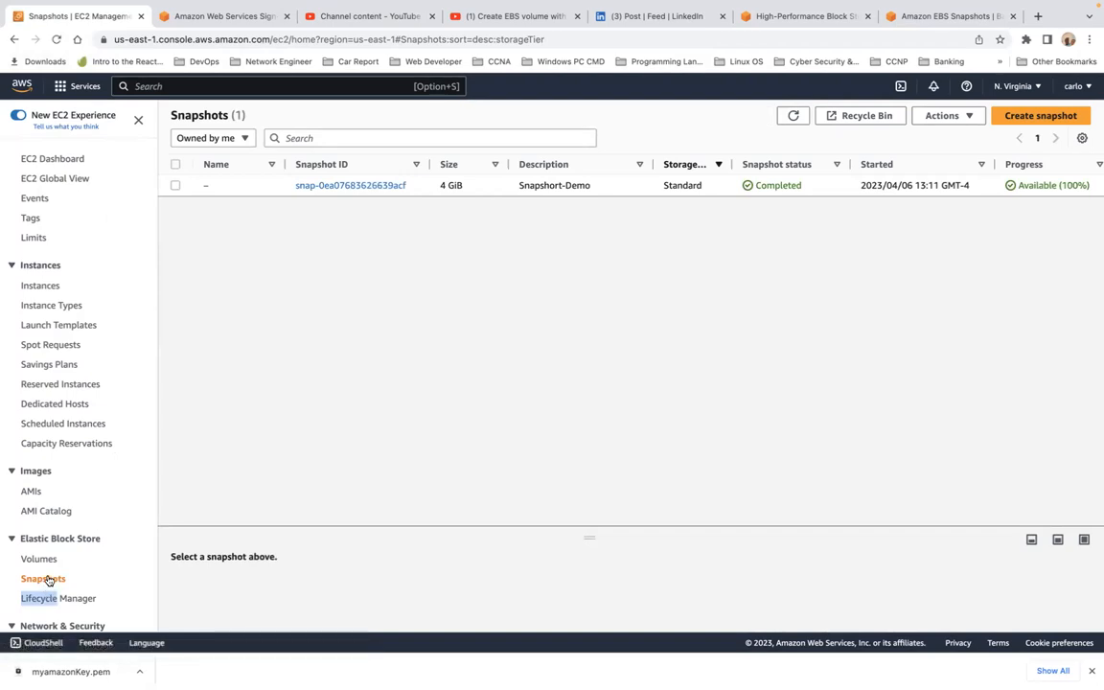
{"action": "left_click", "coordinate": [48, 581]}
Start creating another volume from the Snapshort-Demo snapshot and review the volume type, size, availability zone, encryption and tag settings
{"action": "left_click", "coordinate": [941, 117]}
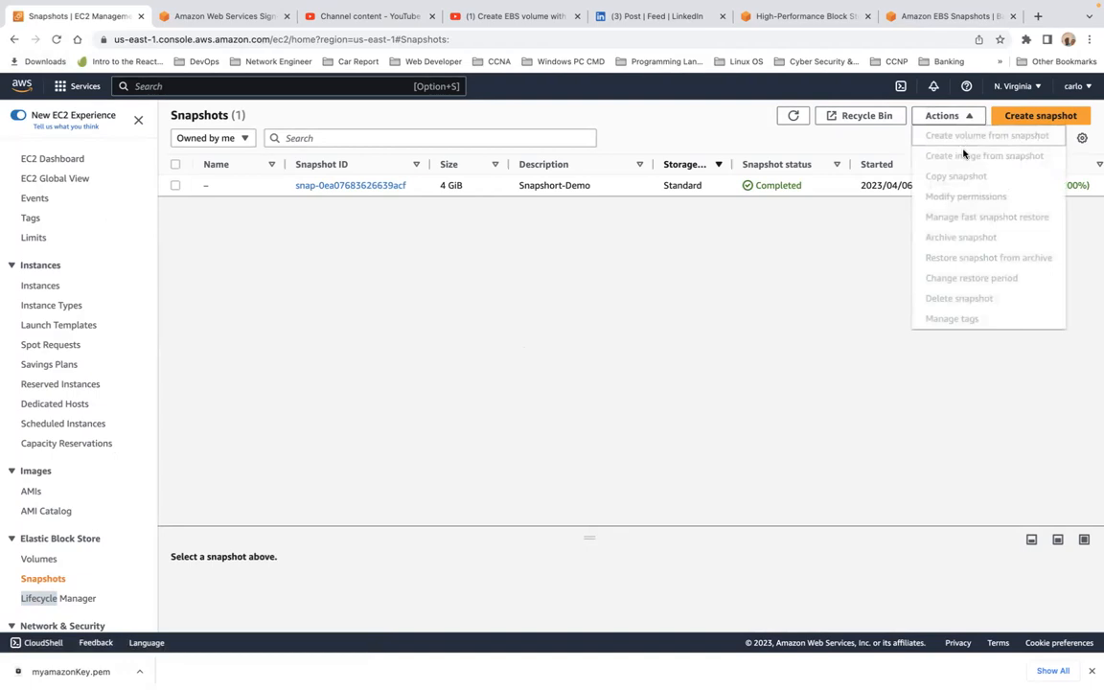
{"action": "left_click", "coordinate": [724, 316]}
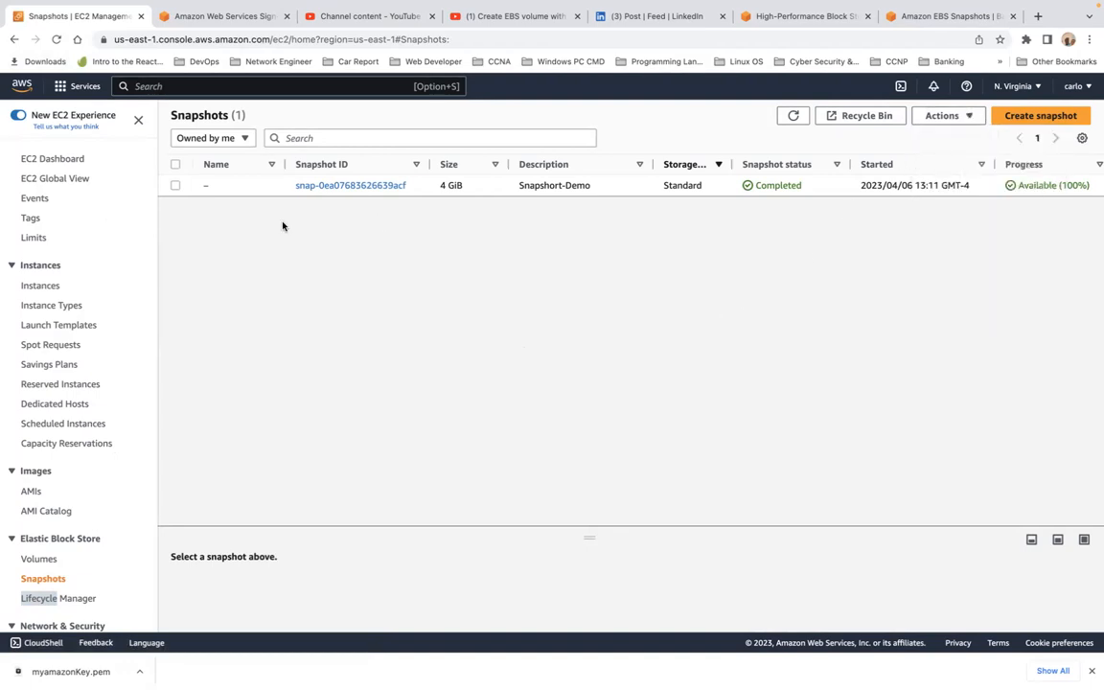
{"action": "left_click", "coordinate": [176, 185]}
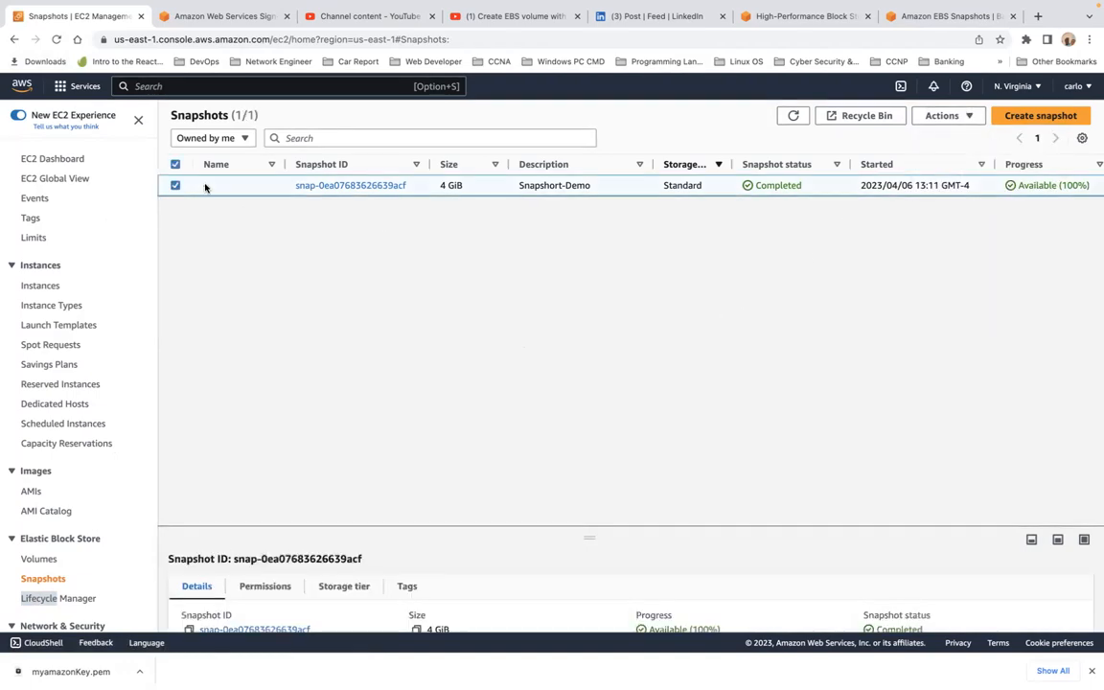
{"action": "left_click", "coordinate": [944, 117]}
{"action": "left_click", "coordinate": [946, 137]}
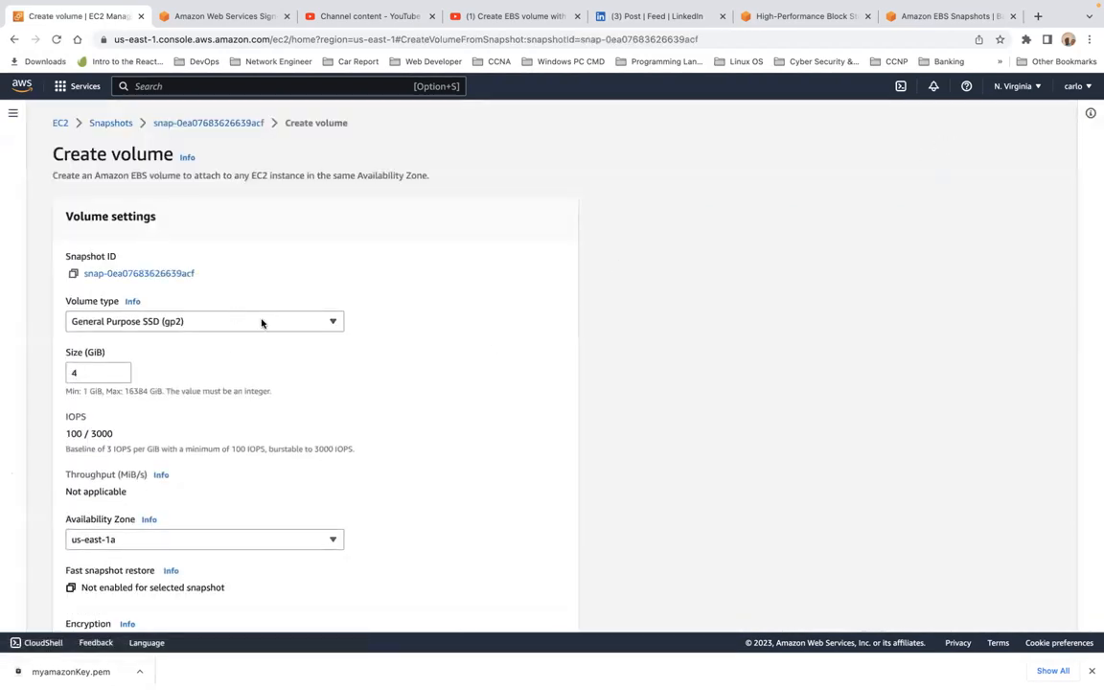
{"action": "scroll", "coordinate": [281, 377], "scroll_direction": "down", "scroll_amount": 1}
{"action": "scroll", "coordinate": [281, 377], "scroll_direction": "down", "scroll_amount": 5}
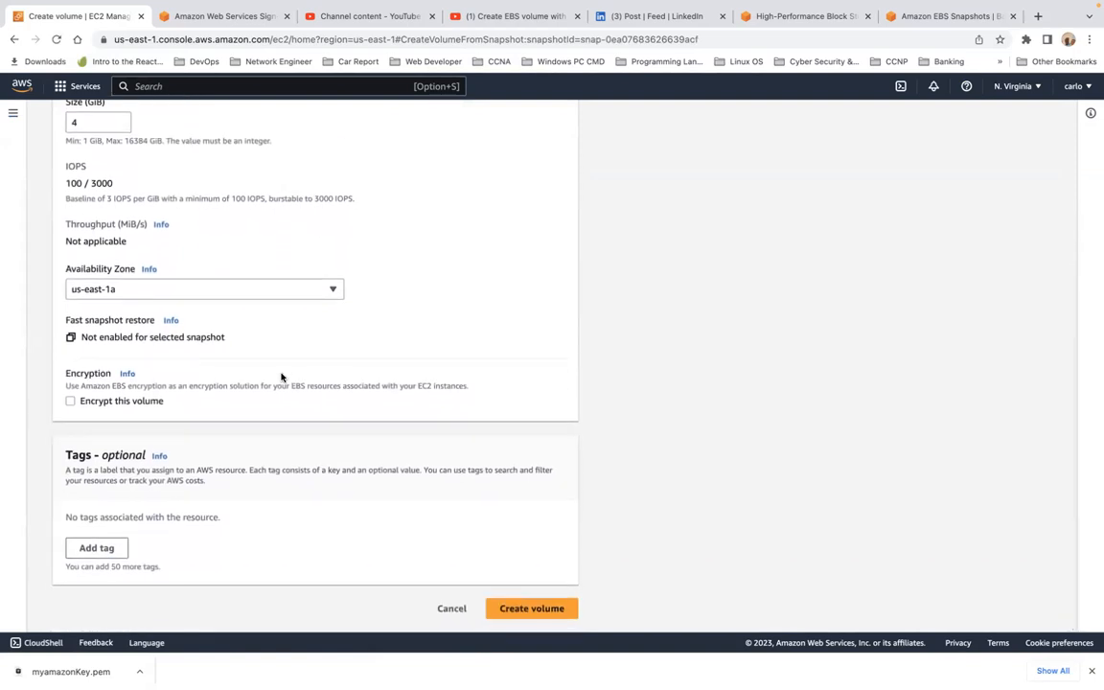
{"action": "scroll", "coordinate": [281, 377], "scroll_direction": "up", "scroll_amount": 5}
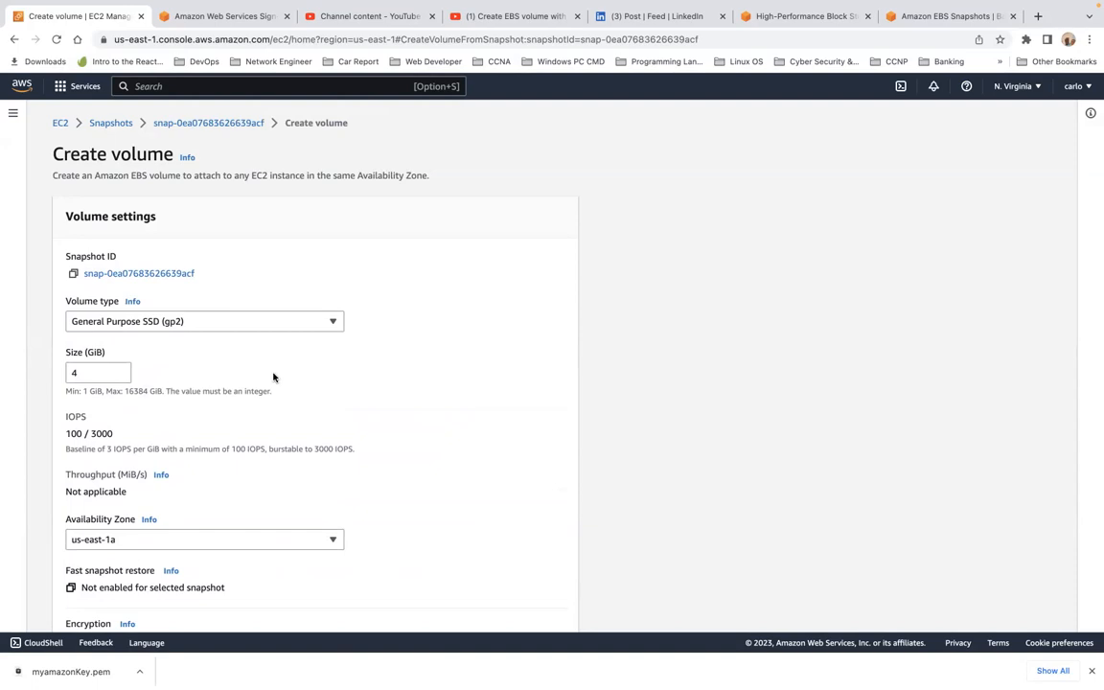
Create the unencrypted gp2 volume from the snapshot with a size of 4 GiB in availability zone us-east-1b
{"action": "left_click", "coordinate": [122, 377]}
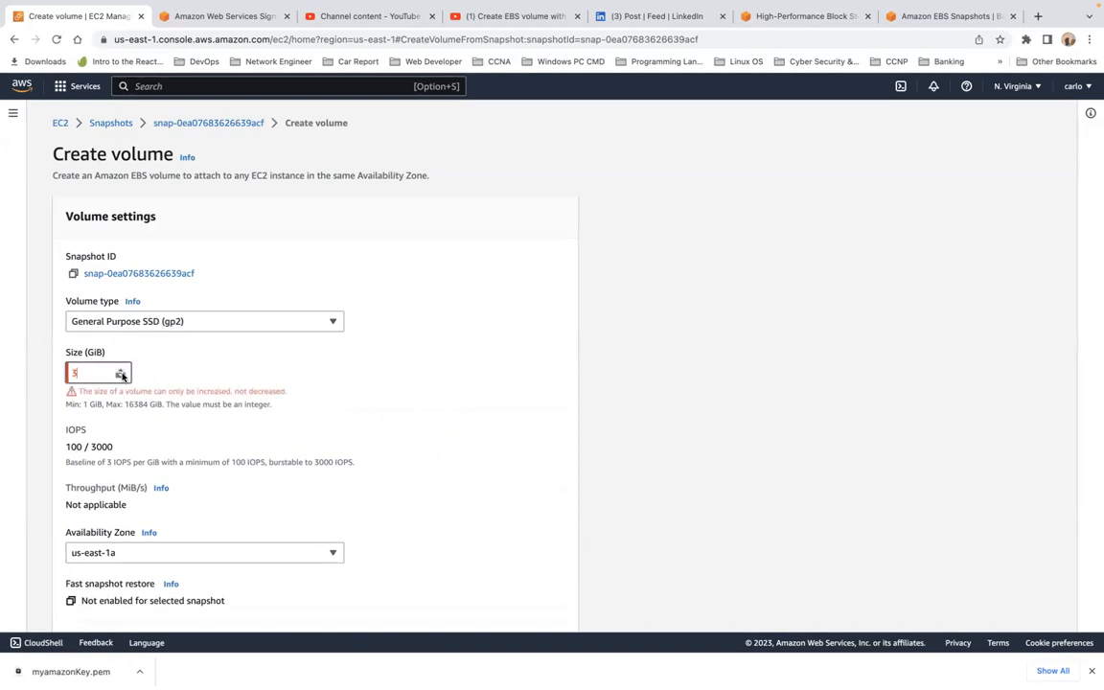
{"action": "left_click", "coordinate": [121, 370]}
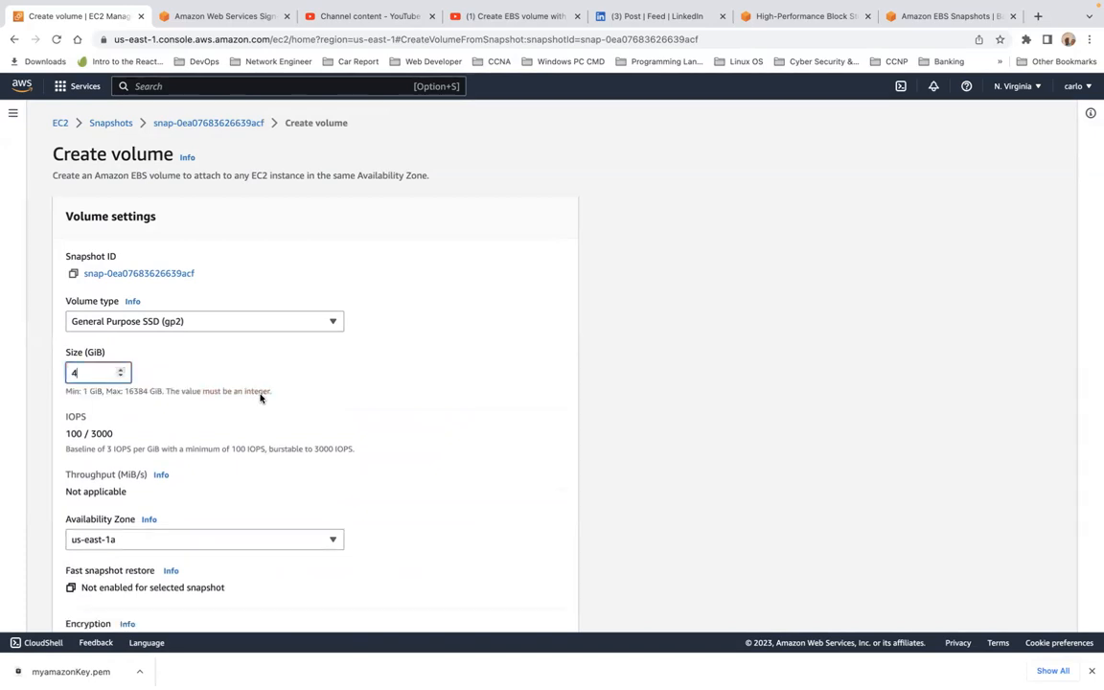
{"action": "scroll", "coordinate": [362, 446], "scroll_direction": "down", "scroll_amount": 1}
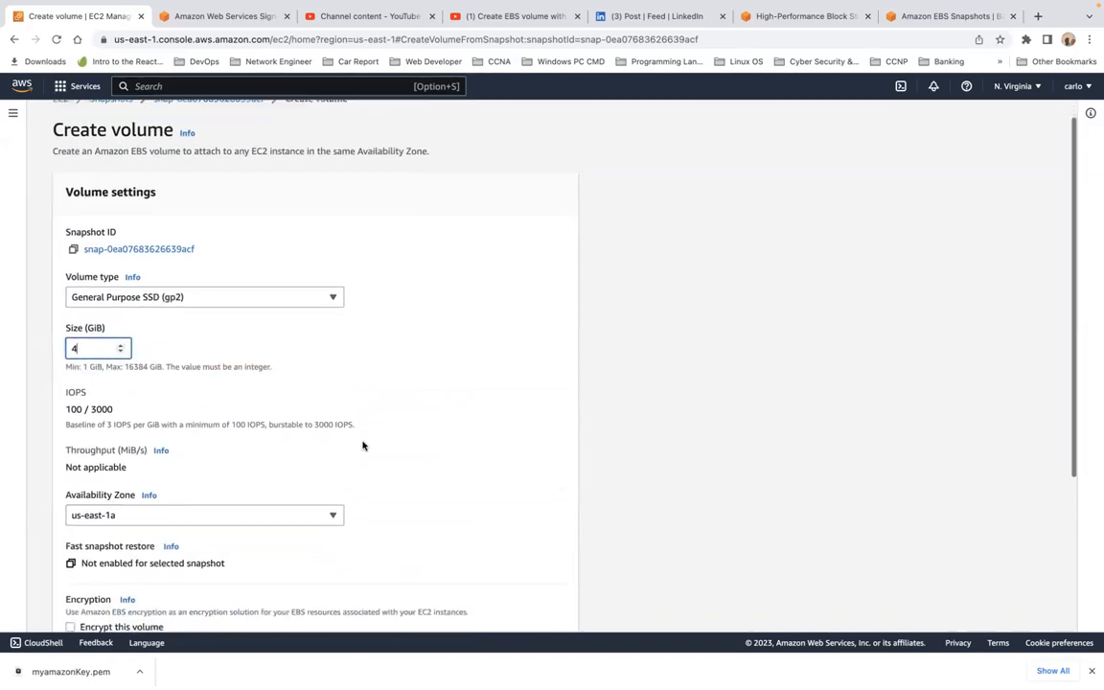
{"action": "left_click", "coordinate": [273, 510]}
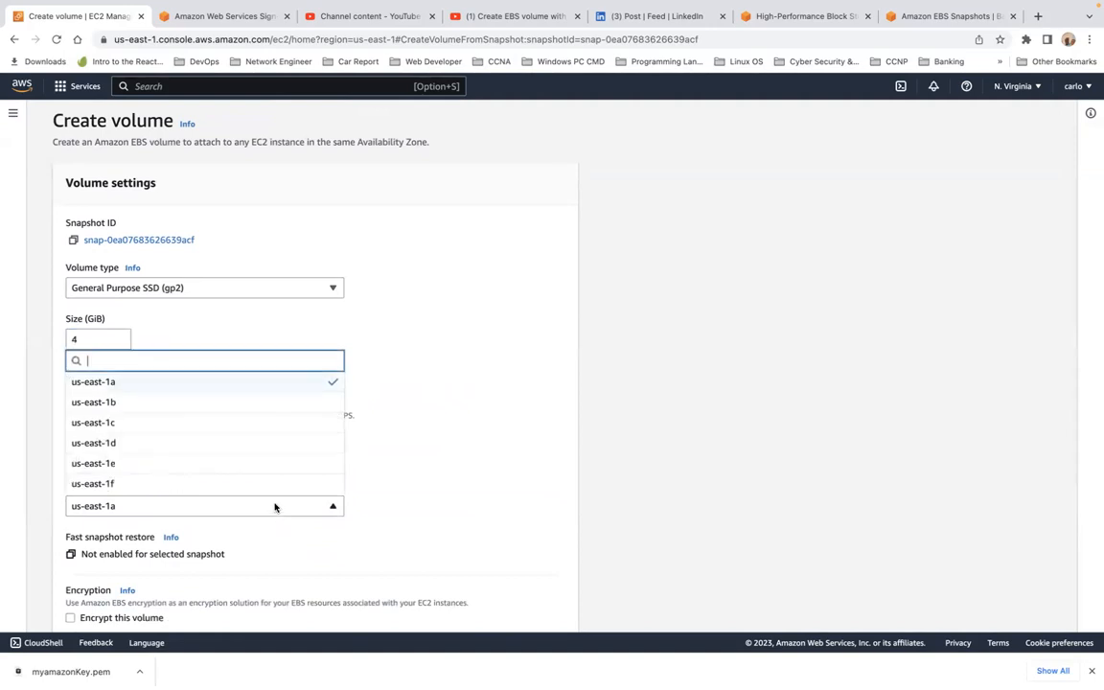
{"action": "left_click", "coordinate": [280, 403]}
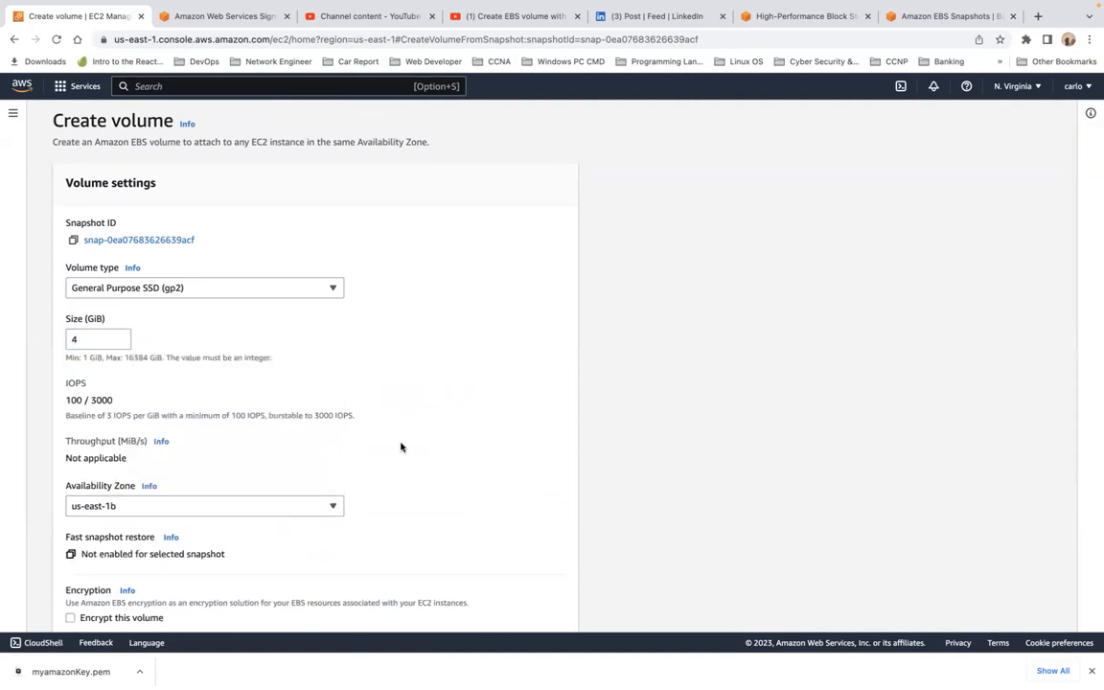
{"action": "scroll", "coordinate": [400, 446], "scroll_direction": "down", "scroll_amount": 3}
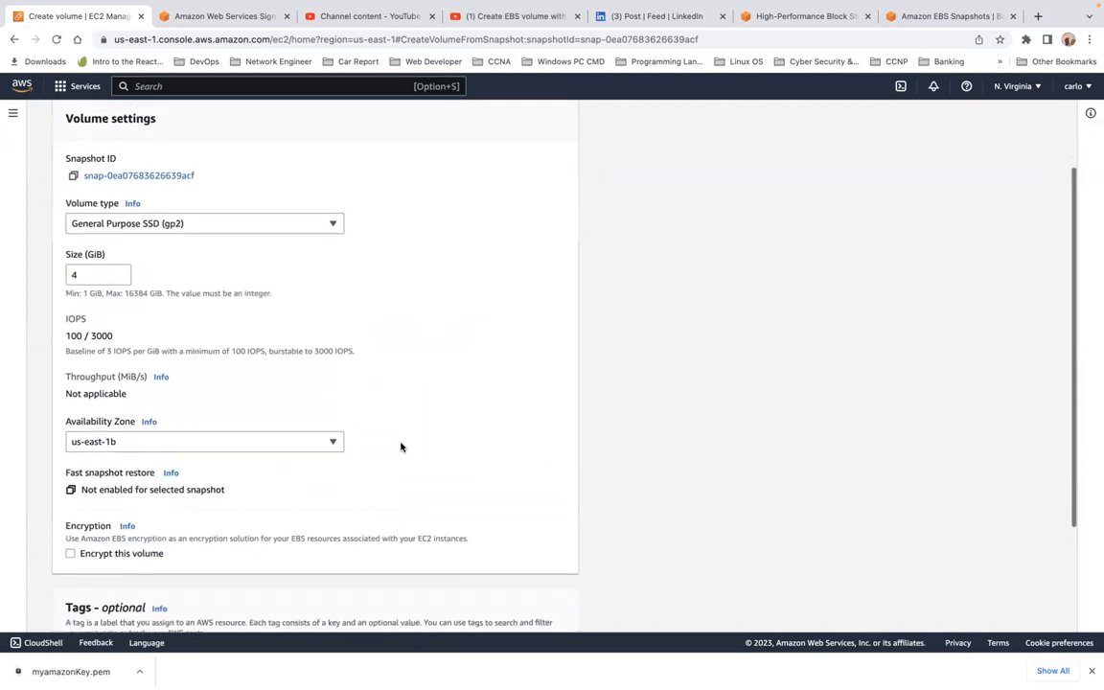
{"action": "scroll", "coordinate": [401, 446], "scroll_direction": "down", "scroll_amount": 2}
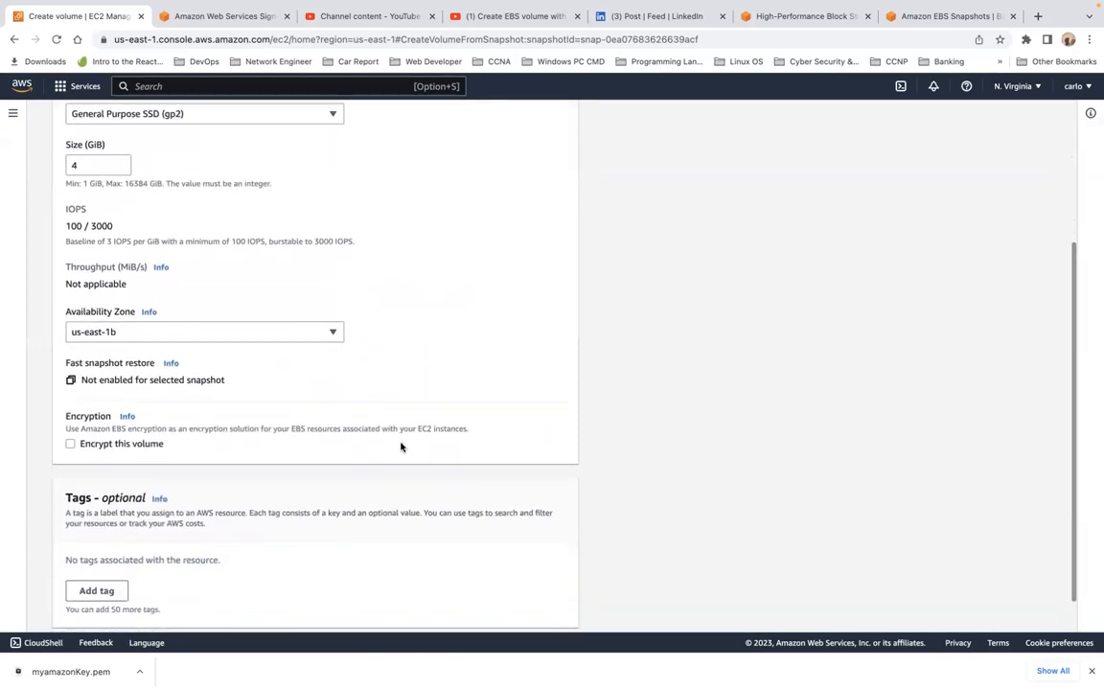
{"action": "scroll", "coordinate": [401, 447], "scroll_direction": "down", "scroll_amount": 1}
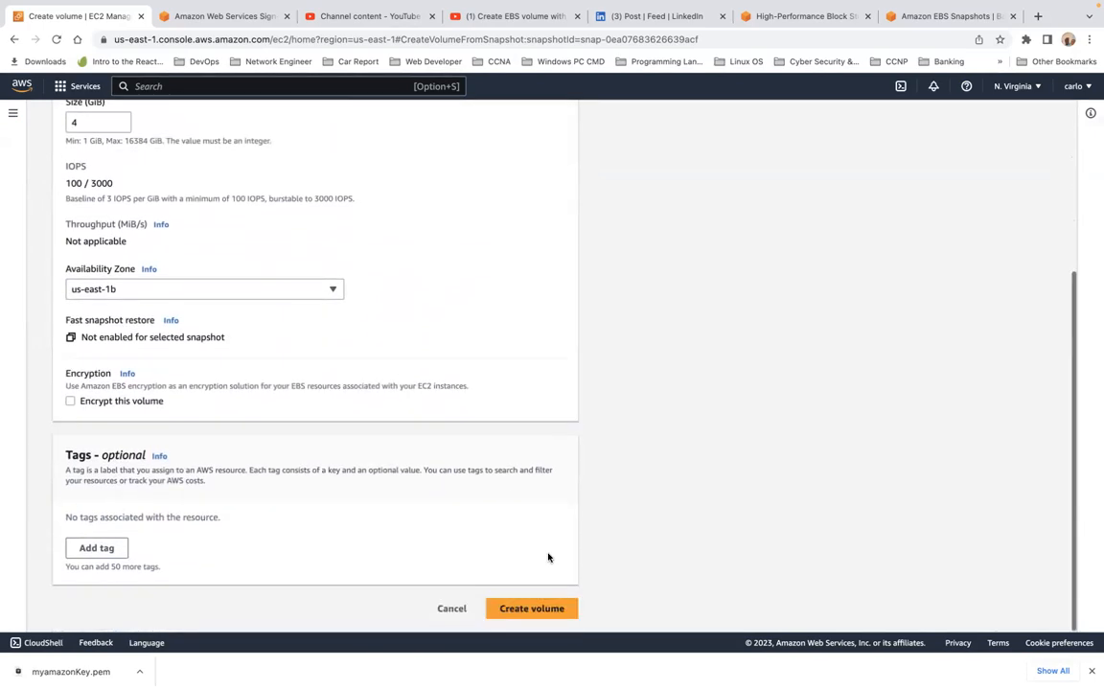
{"action": "left_click", "coordinate": [525, 608]}
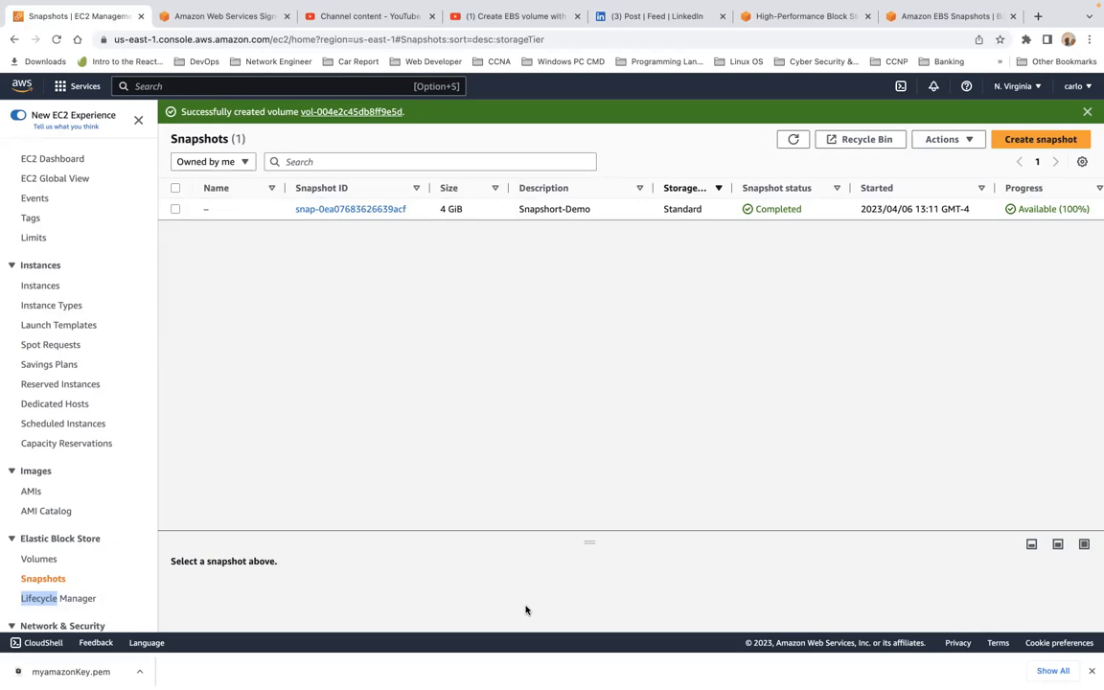
Open the Volumes list, reload it, and compare the source snapshot IDs of the volumes in us-east-1a and us-east-1b
{"action": "left_click", "coordinate": [54, 560]}
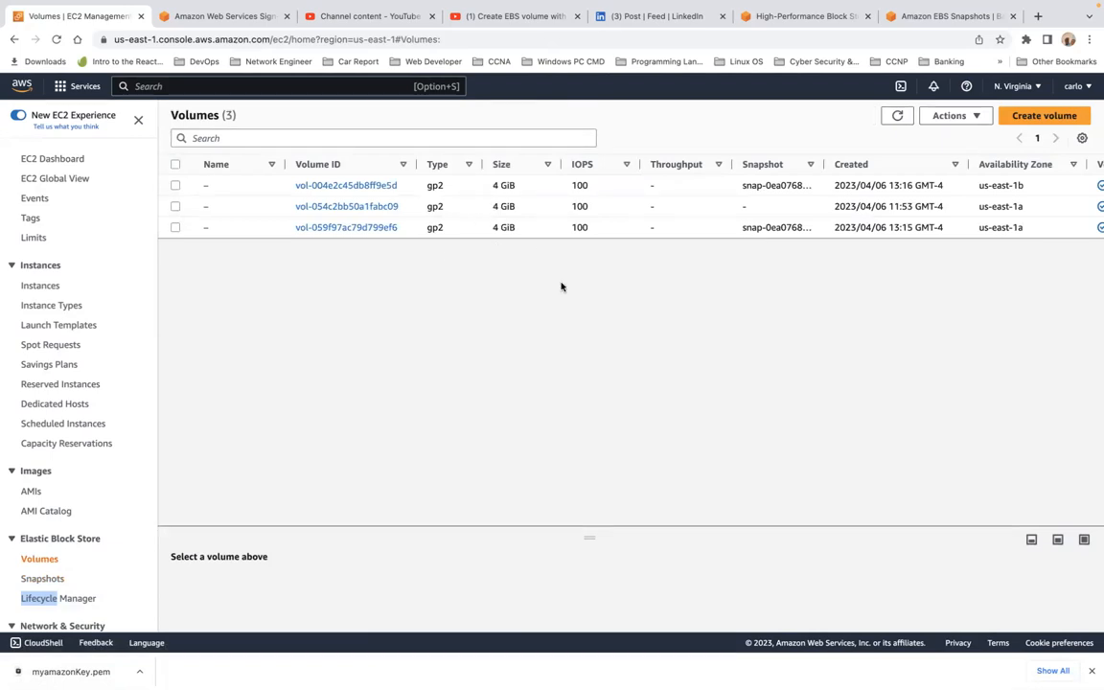
{"action": "left_click", "coordinate": [56, 40]}
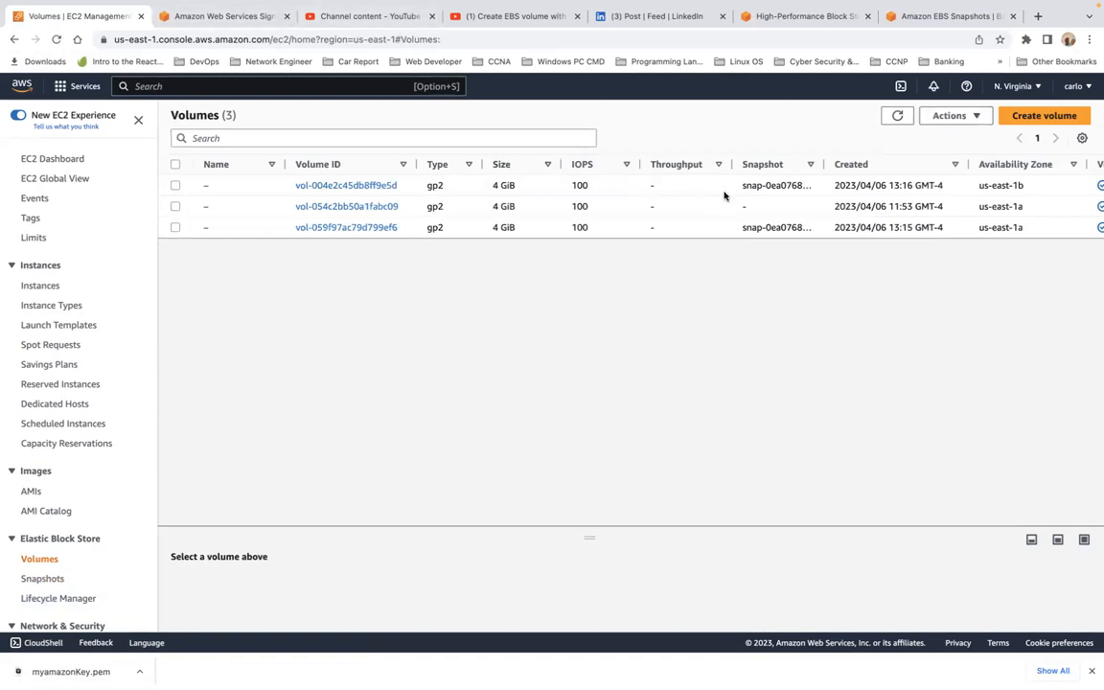
{"action": "double_click", "coordinate": [769, 227]}
{"action": "left_click", "coordinate": [769, 227]}
{"action": "triple_click", "coordinate": [768, 185]}
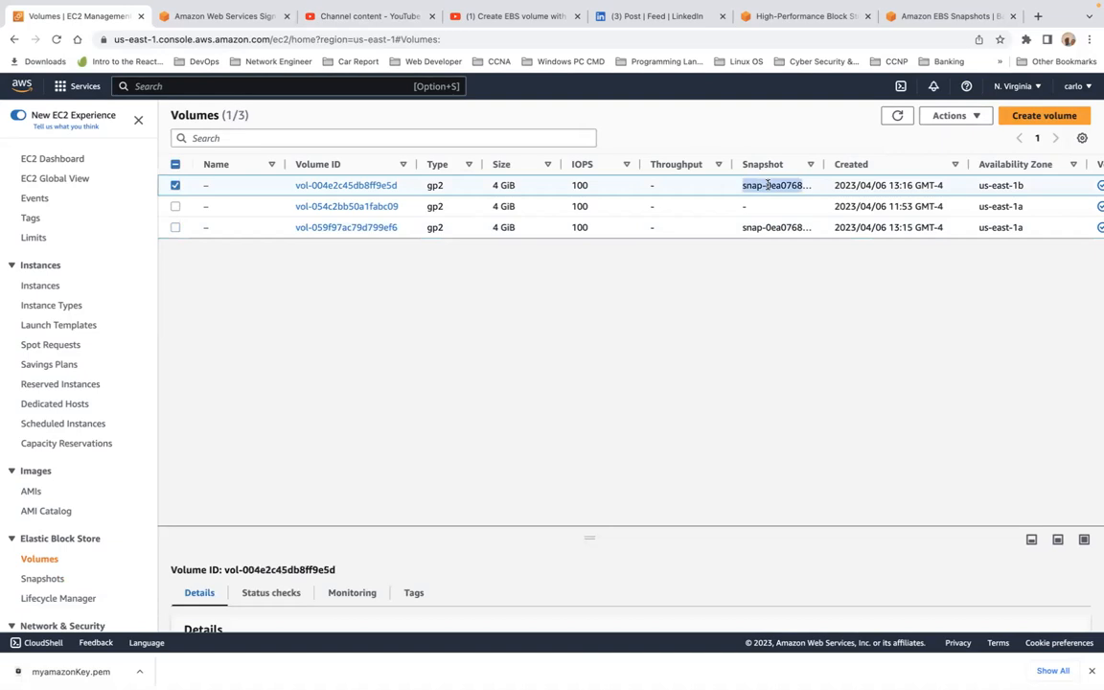
Examine the volumes' availability zone, state, attached instances, status, encryption, KMS key, fast snapshot restore and Multi-Attach columns
{"action": "scroll", "coordinate": [767, 185], "scroll_direction": "right", "scroll_amount": 5}
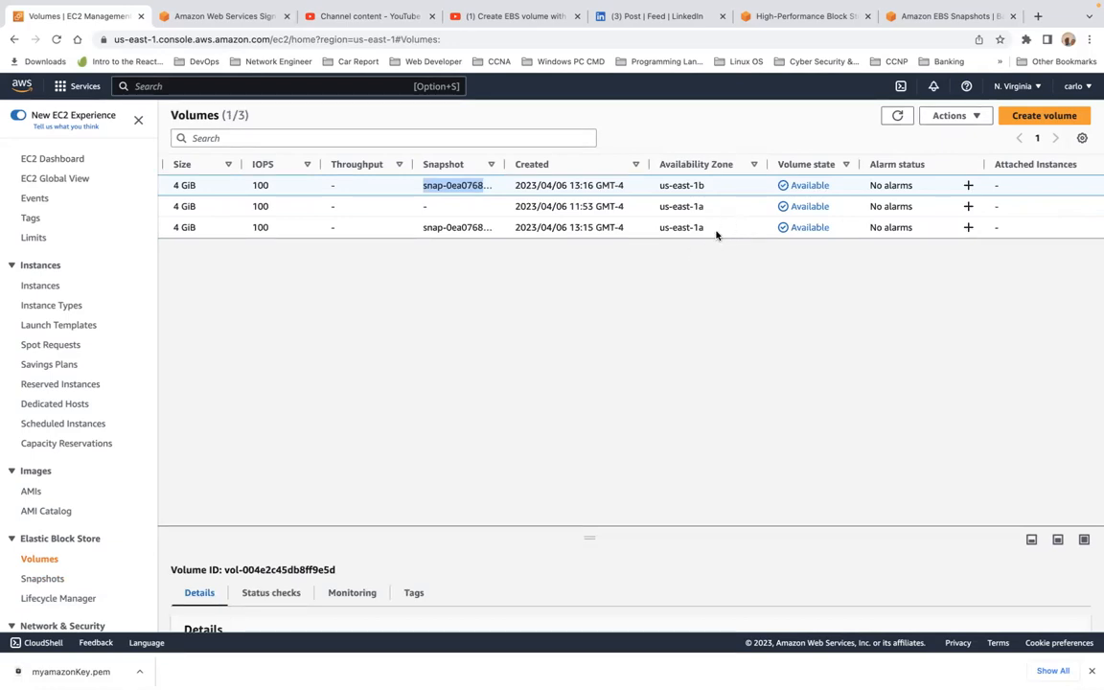
{"action": "scroll", "coordinate": [758, 214], "scroll_direction": "right", "scroll_amount": 3}
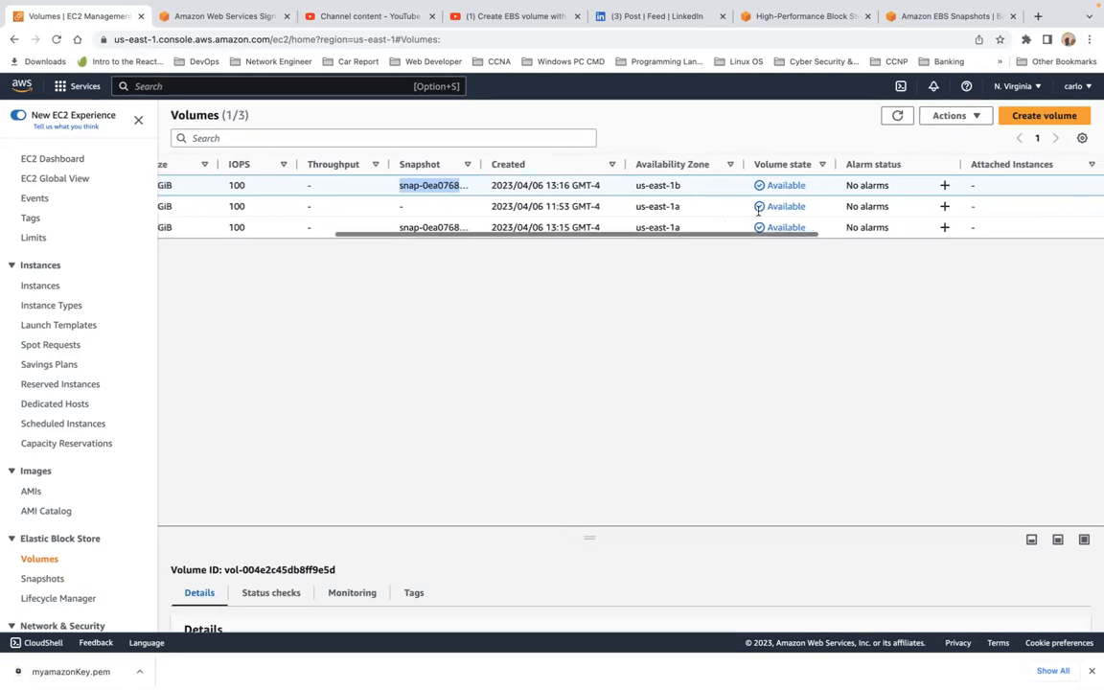
{"action": "scroll", "coordinate": [758, 211], "scroll_direction": "right", "scroll_amount": 4}
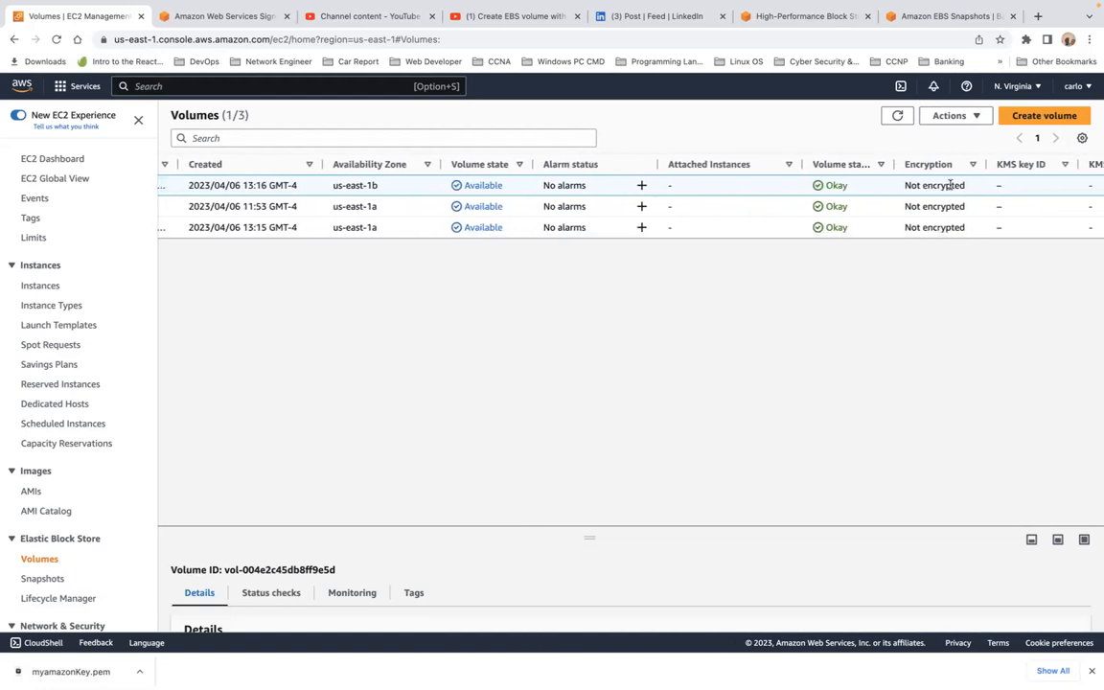
{"action": "scroll", "coordinate": [949, 222], "scroll_direction": "right", "scroll_amount": 1}
{"action": "scroll", "coordinate": [949, 222], "scroll_direction": "right", "scroll_amount": 4}
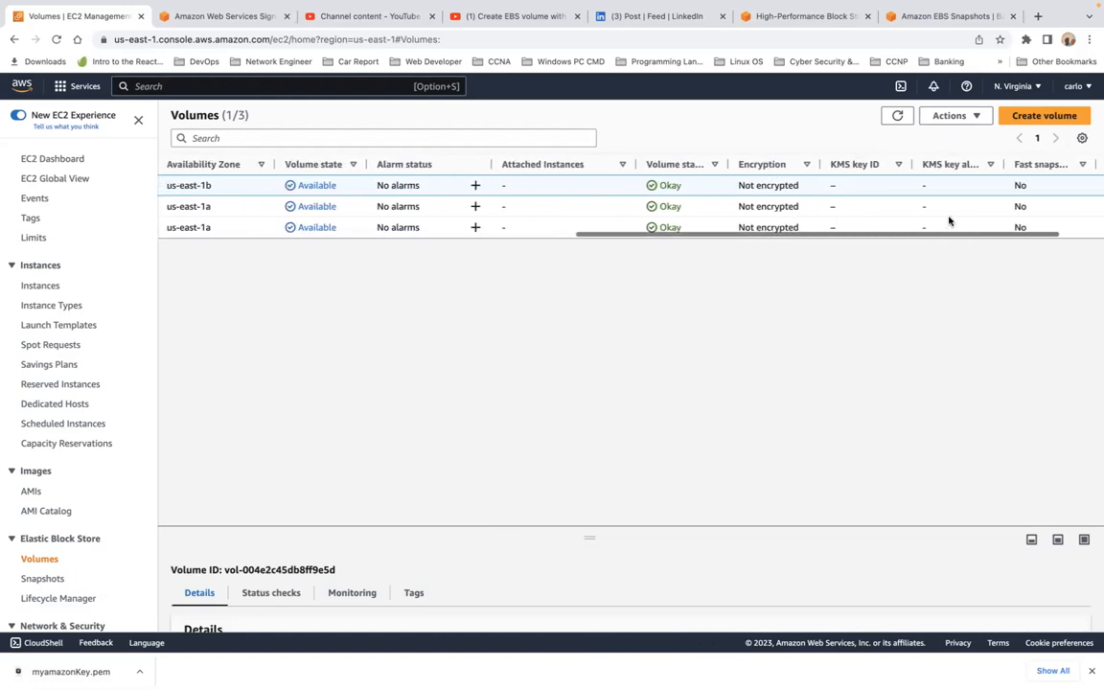
{"action": "scroll", "coordinate": [949, 222], "scroll_direction": "right", "scroll_amount": 1}
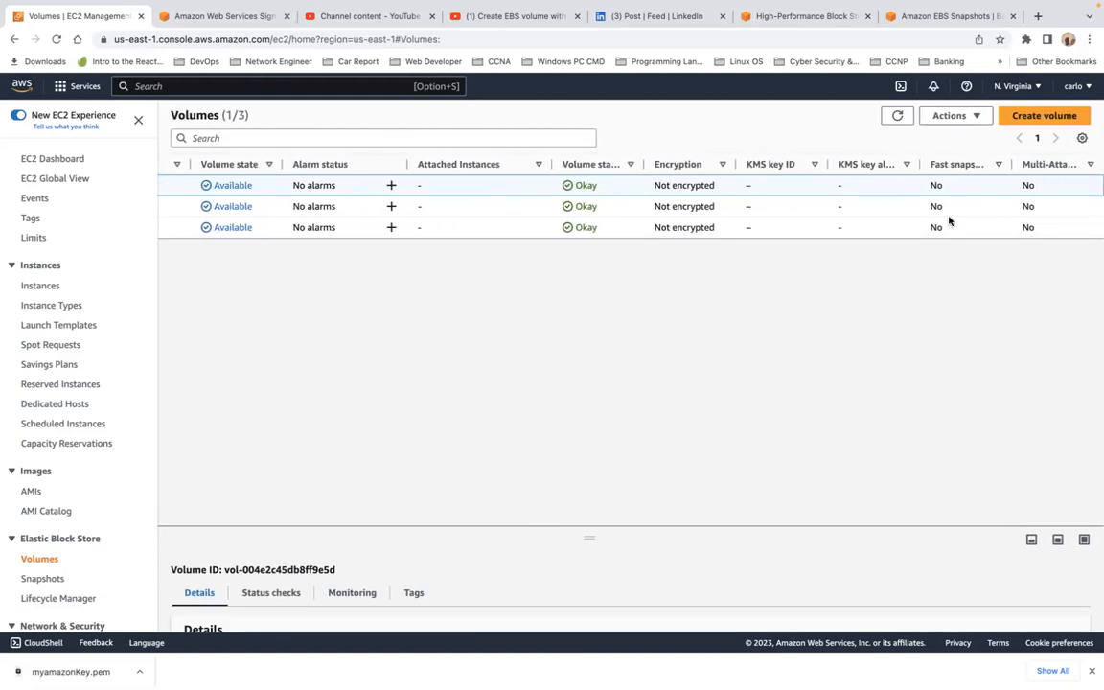
{"action": "scroll", "coordinate": [949, 222], "scroll_direction": "right", "scroll_amount": 1}
{"action": "scroll", "coordinate": [1052, 211], "scroll_direction": "left", "scroll_amount": 3}
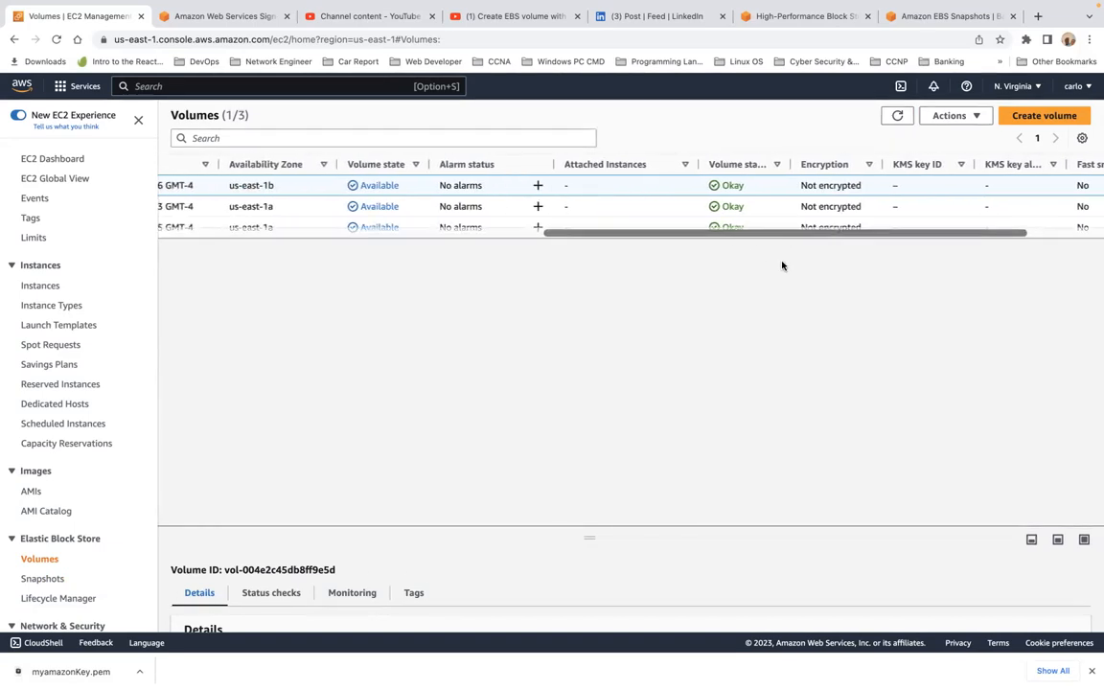
{"action": "scroll", "coordinate": [805, 272], "scroll_direction": "left", "scroll_amount": 2}
{"action": "scroll", "coordinate": [805, 273], "scroll_direction": "left", "scroll_amount": 2}
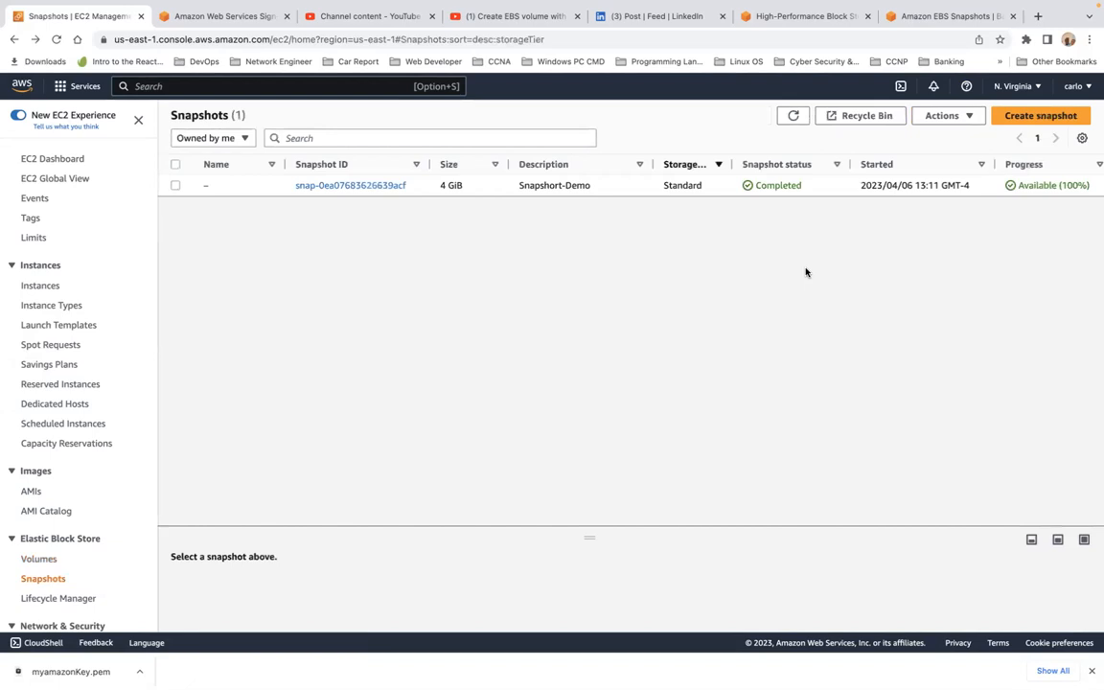
Return to the Volumes list, view the settings for creating a volume without a snapshot, and leave without creating one
{"action": "left_click", "coordinate": [39, 563]}
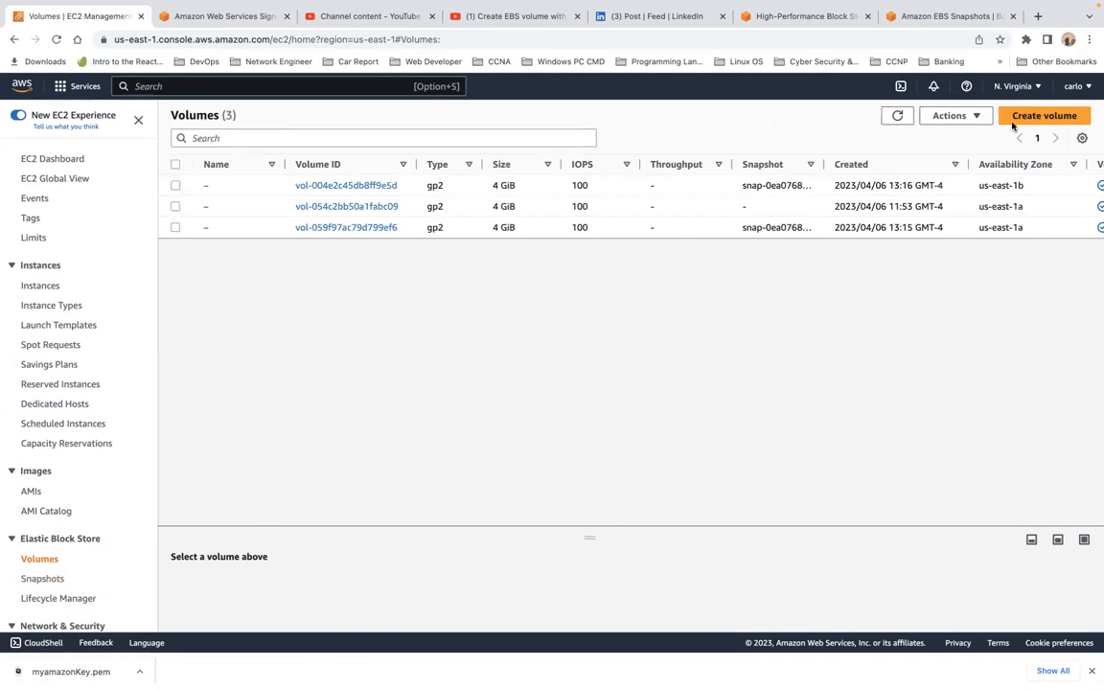
{"action": "left_click", "coordinate": [1038, 116]}
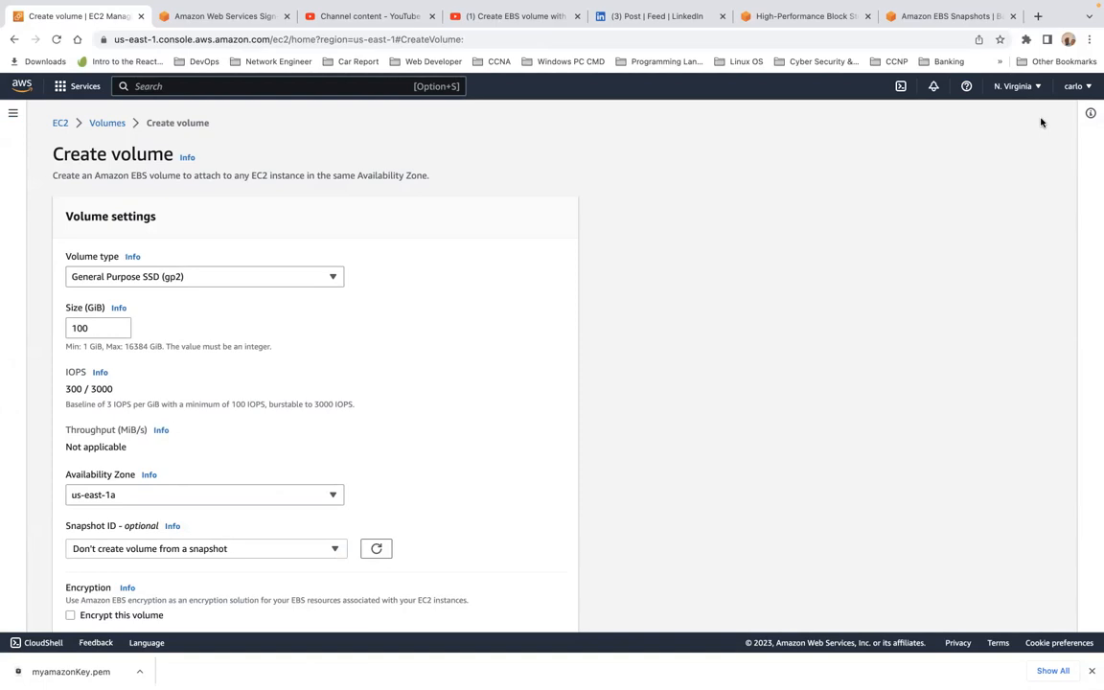
{"action": "left_click", "coordinate": [15, 40]}
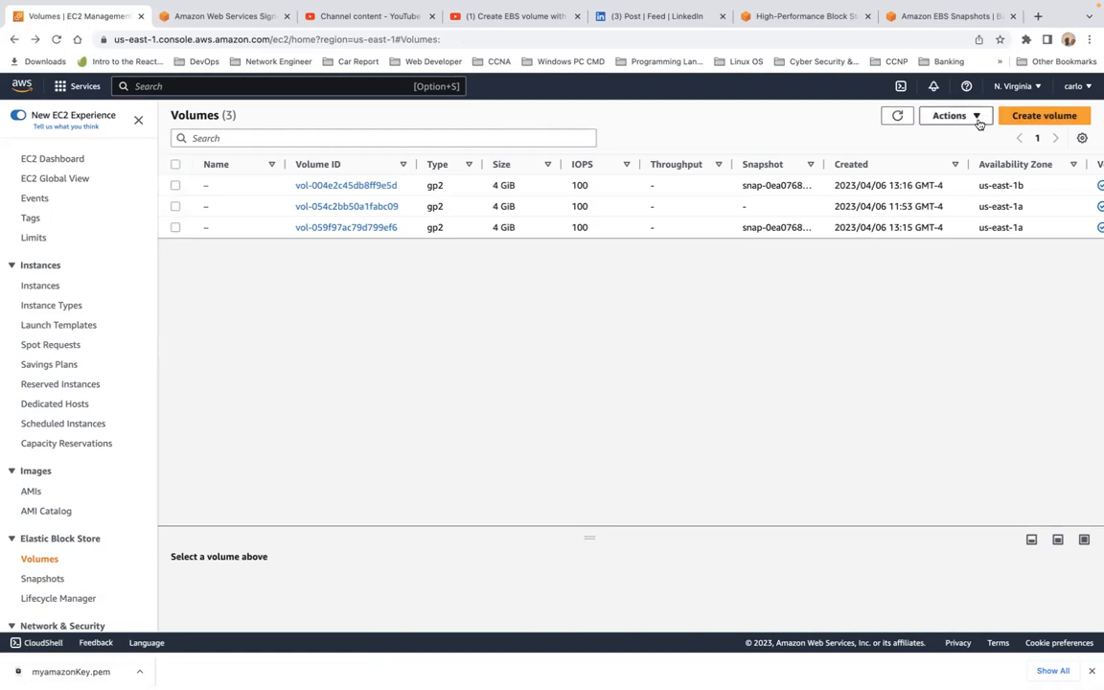
Open the Recycle Bin from the Snapshots list and read how it protects EBS snapshots and AMIs from accidental deletion
{"action": "left_click", "coordinate": [42, 580]}
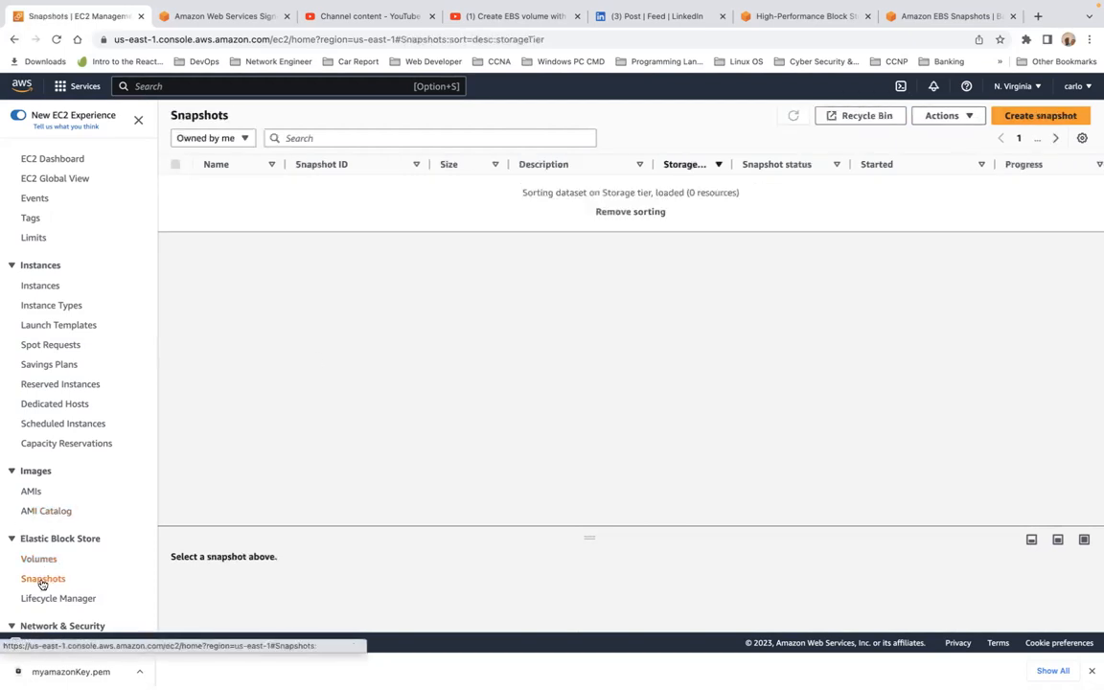
{"action": "left_click", "coordinate": [862, 121]}
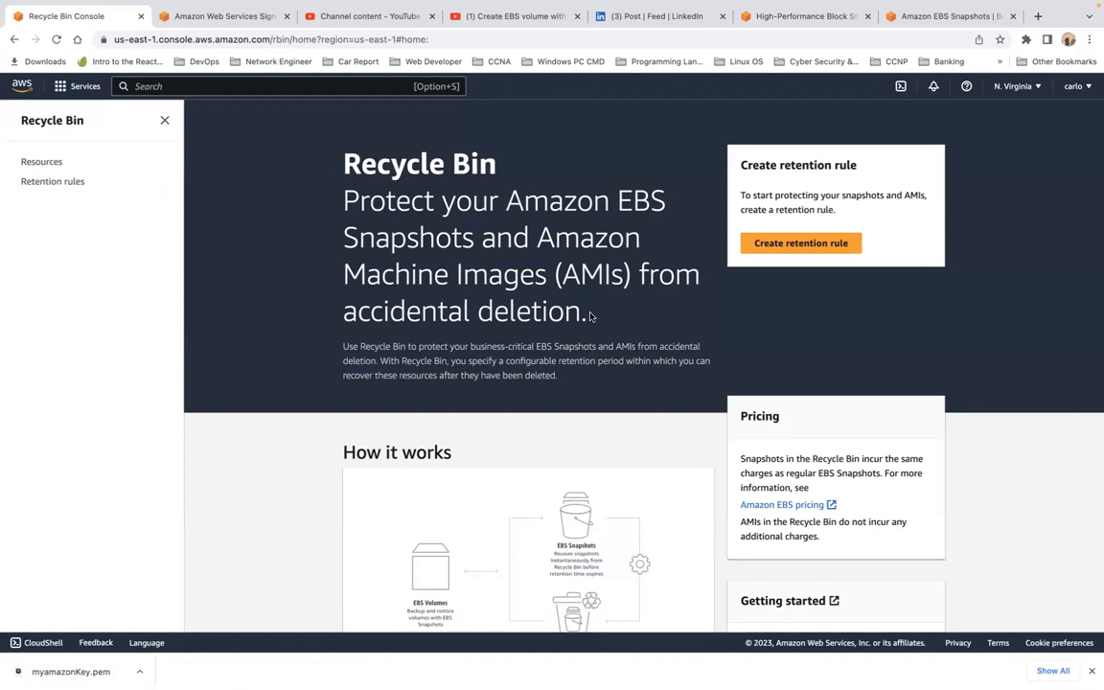
{"action": "scroll", "coordinate": [591, 316], "scroll_direction": "down", "scroll_amount": 2}
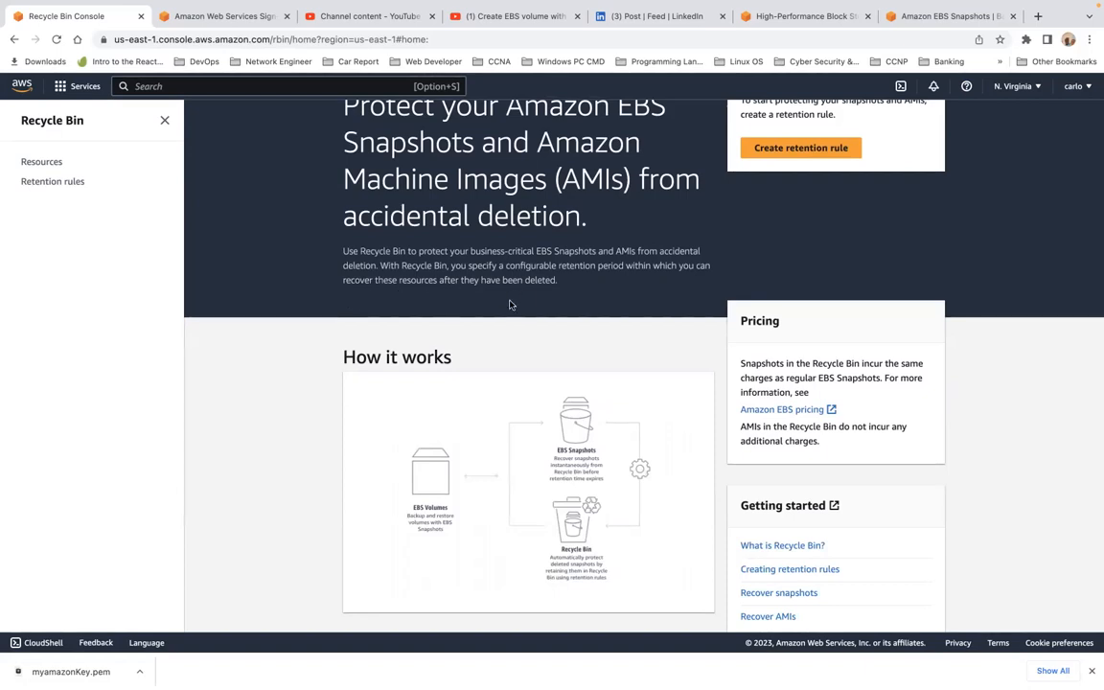
{"action": "scroll", "coordinate": [527, 297], "scroll_direction": "up", "scroll_amount": 1}
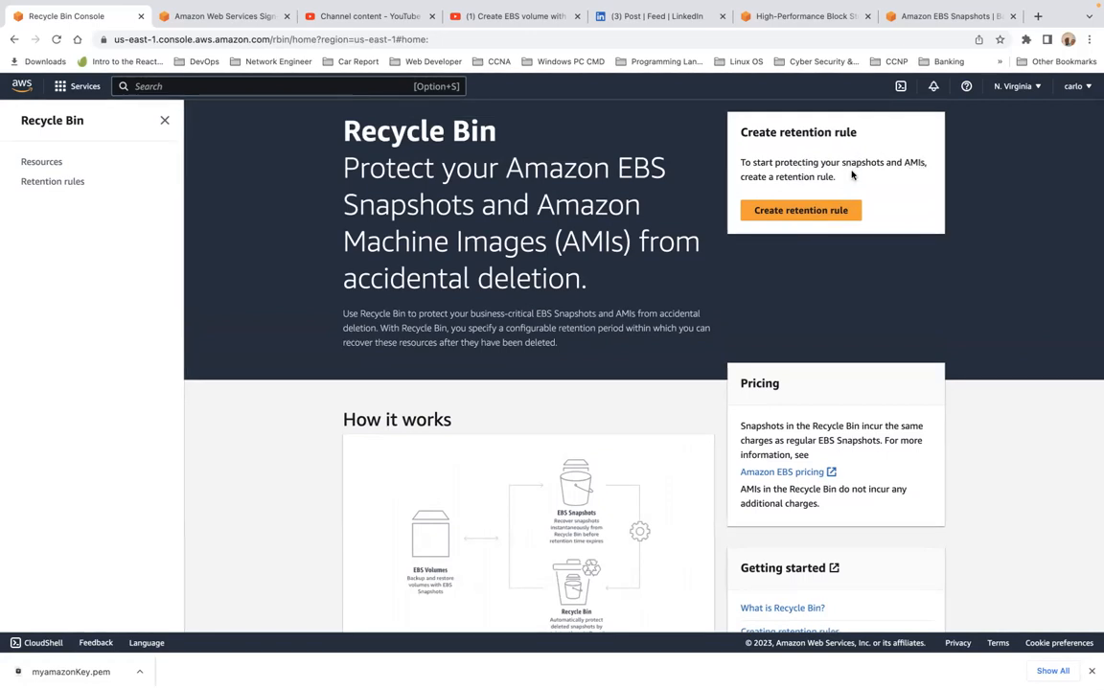
Read the Recycle Bin overview, covering how it works, its benefits and features, and the related services
{"action": "scroll", "coordinate": [847, 269], "scroll_direction": "down", "scroll_amount": 1}
{"action": "scroll", "coordinate": [847, 269], "scroll_direction": "down", "scroll_amount": 4}
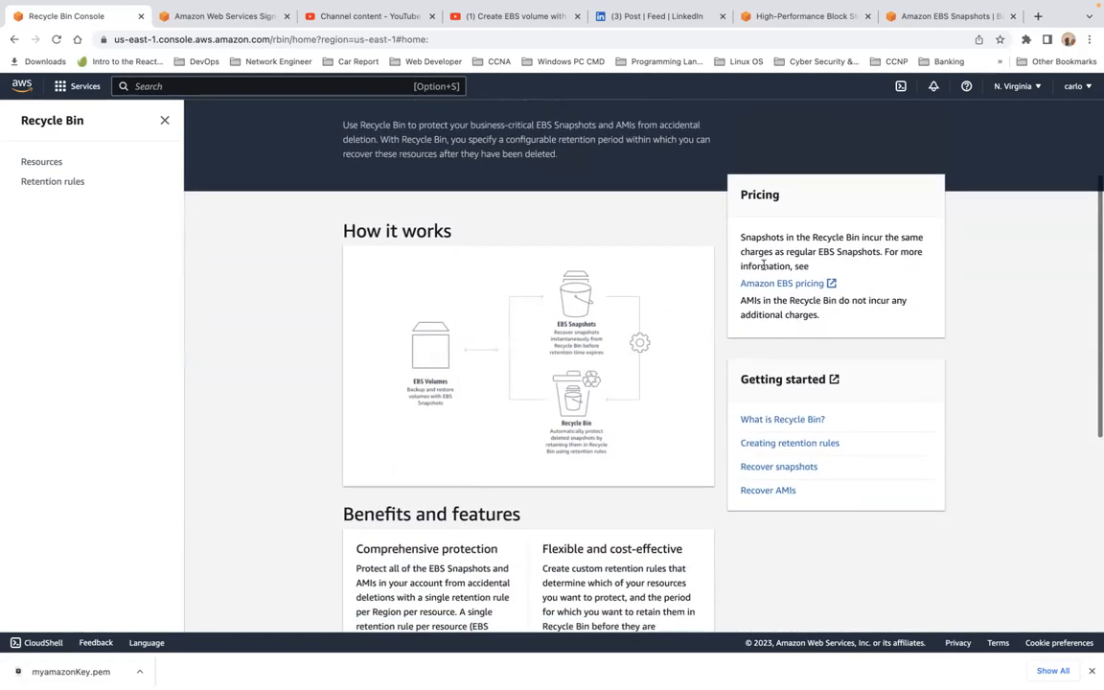
{"action": "scroll", "coordinate": [604, 364], "scroll_direction": "down", "scroll_amount": 6}
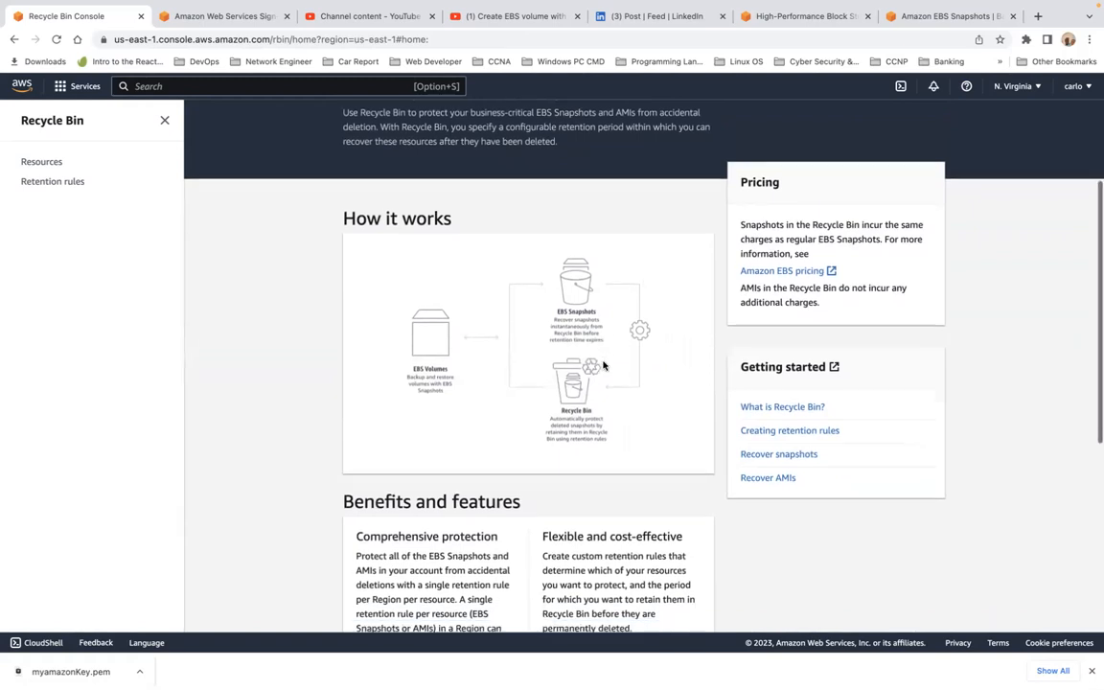
{"action": "scroll", "coordinate": [602, 362], "scroll_direction": "down", "scroll_amount": 1}
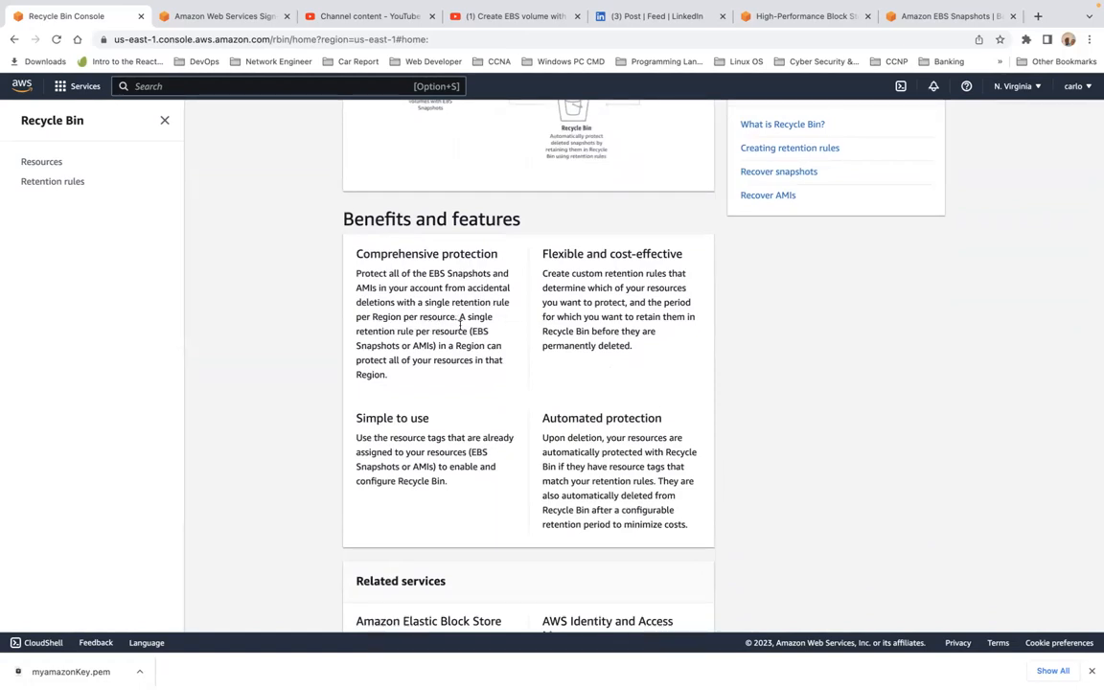
{"action": "scroll", "coordinate": [461, 326], "scroll_direction": "down", "scroll_amount": 1}
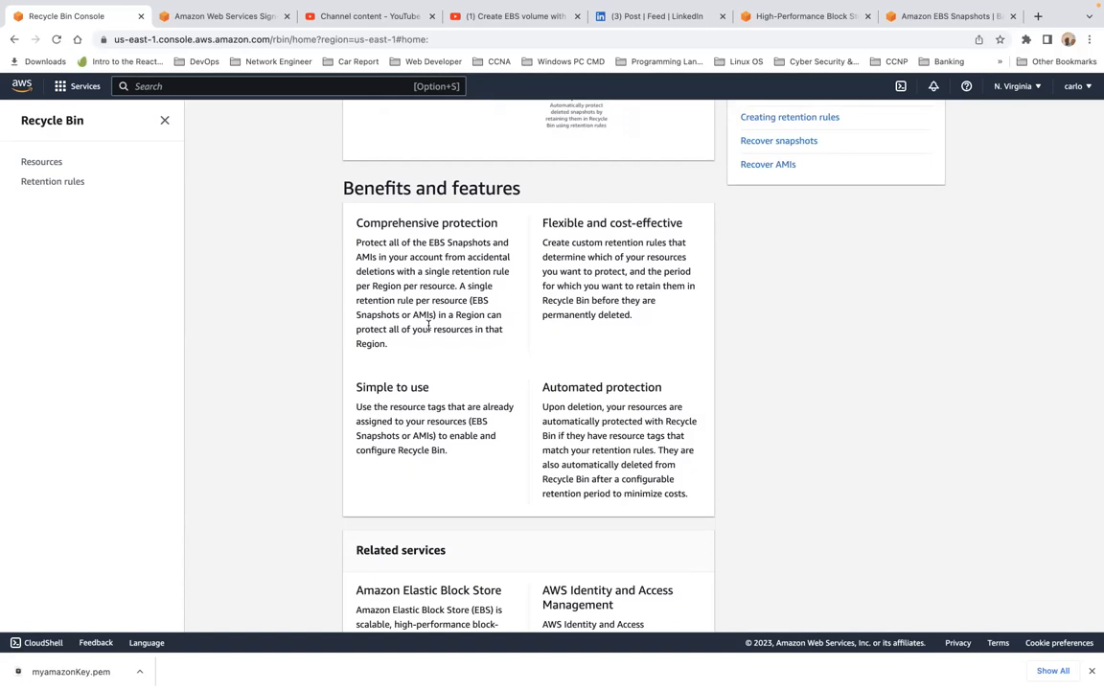
{"action": "scroll", "coordinate": [429, 326], "scroll_direction": "down", "scroll_amount": 2}
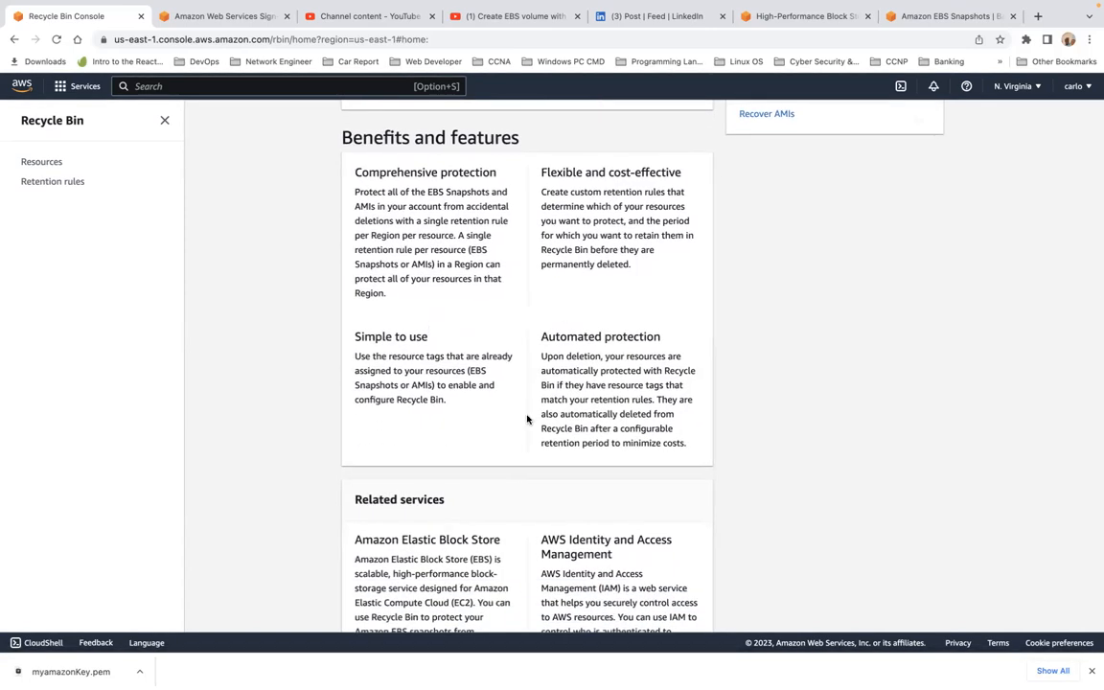
{"action": "scroll", "coordinate": [526, 418], "scroll_direction": "down", "scroll_amount": 1}
{"action": "scroll", "coordinate": [526, 419], "scroll_direction": "down", "scroll_amount": 1}
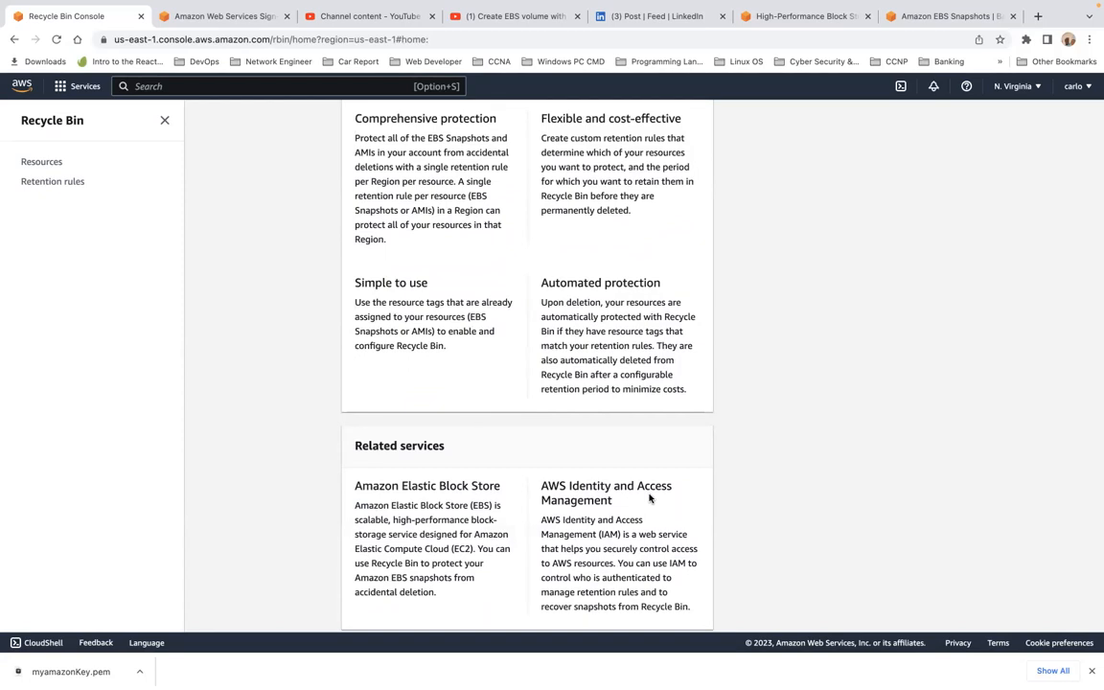
{"action": "scroll", "coordinate": [649, 497], "scroll_direction": "up", "scroll_amount": 10}
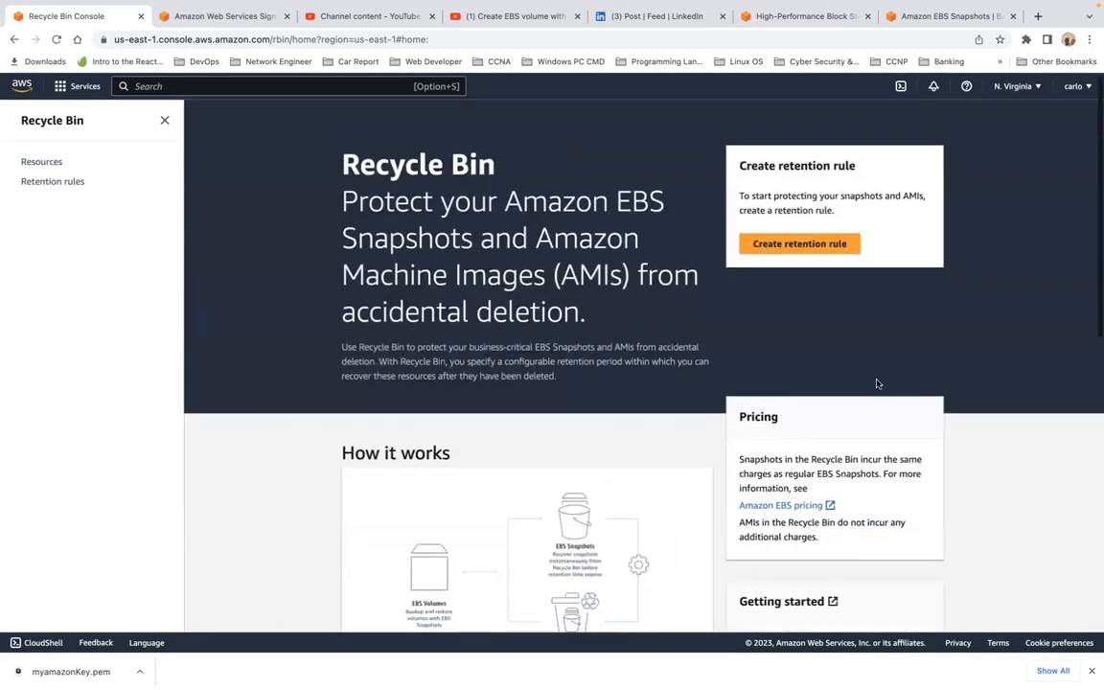
Start a new retention rule with EBS Snapshots as the resource type and apply it to all resources
{"action": "left_click", "coordinate": [809, 246]}
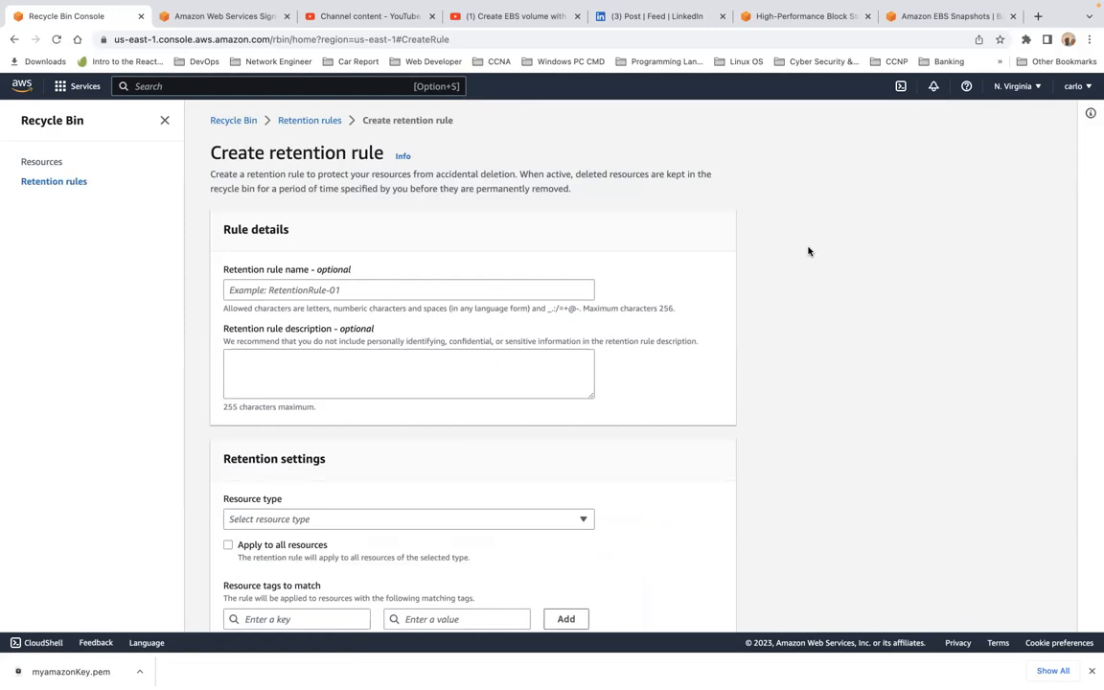
{"action": "scroll", "coordinate": [547, 441], "scroll_direction": "down", "scroll_amount": 2}
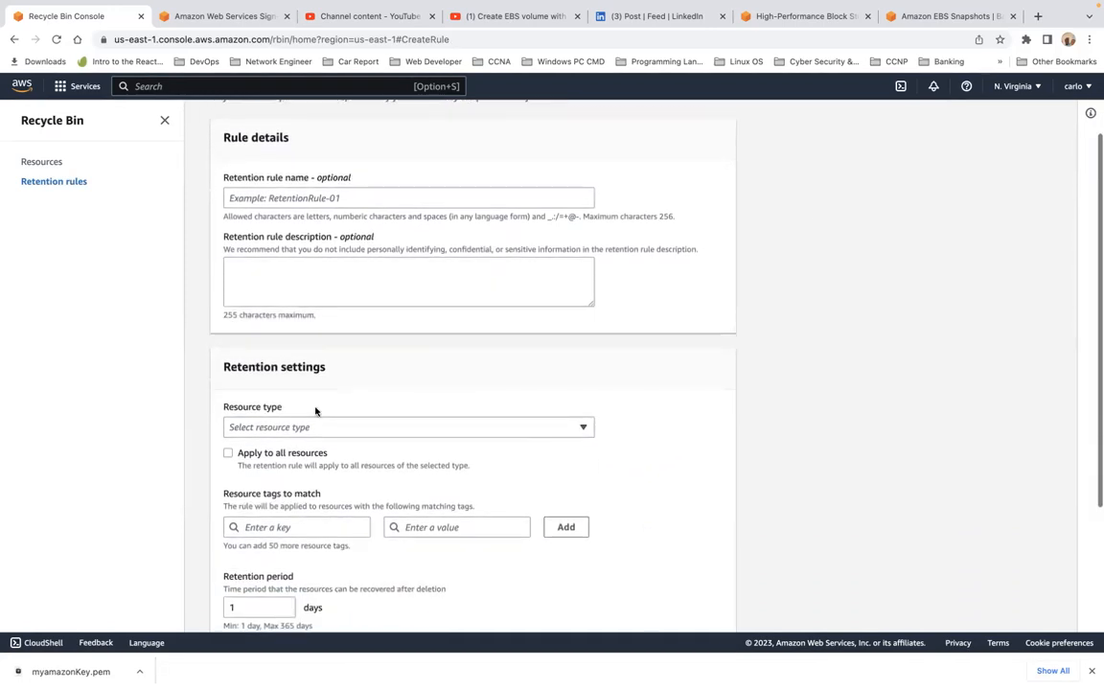
{"action": "left_click", "coordinate": [468, 429]}
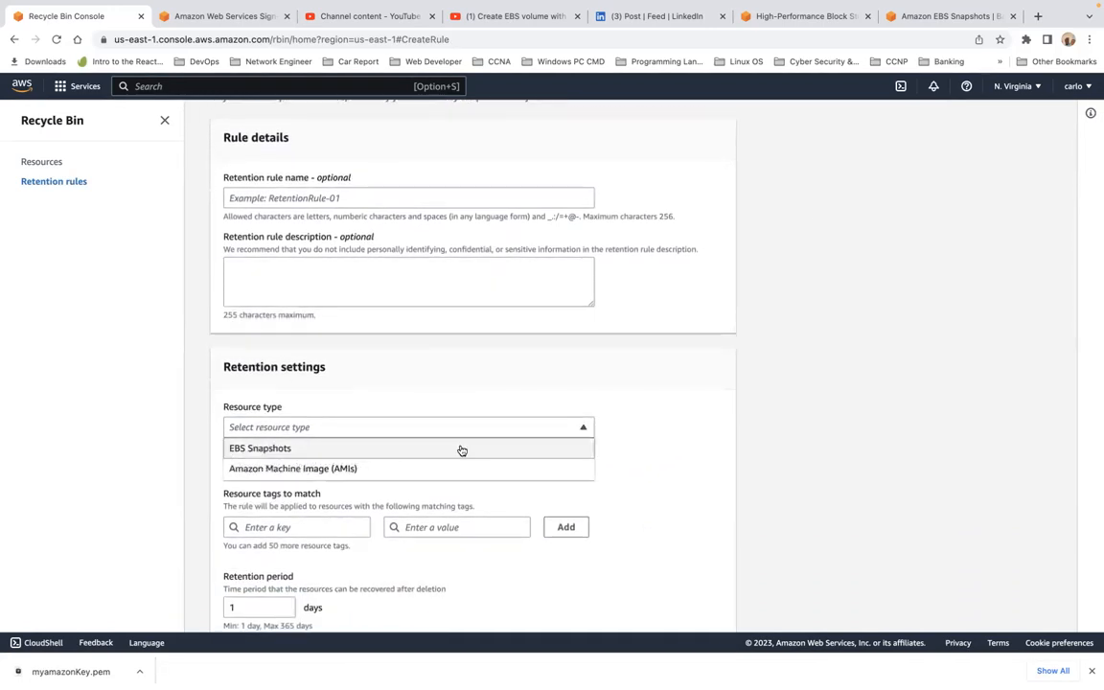
{"action": "left_click", "coordinate": [461, 449]}
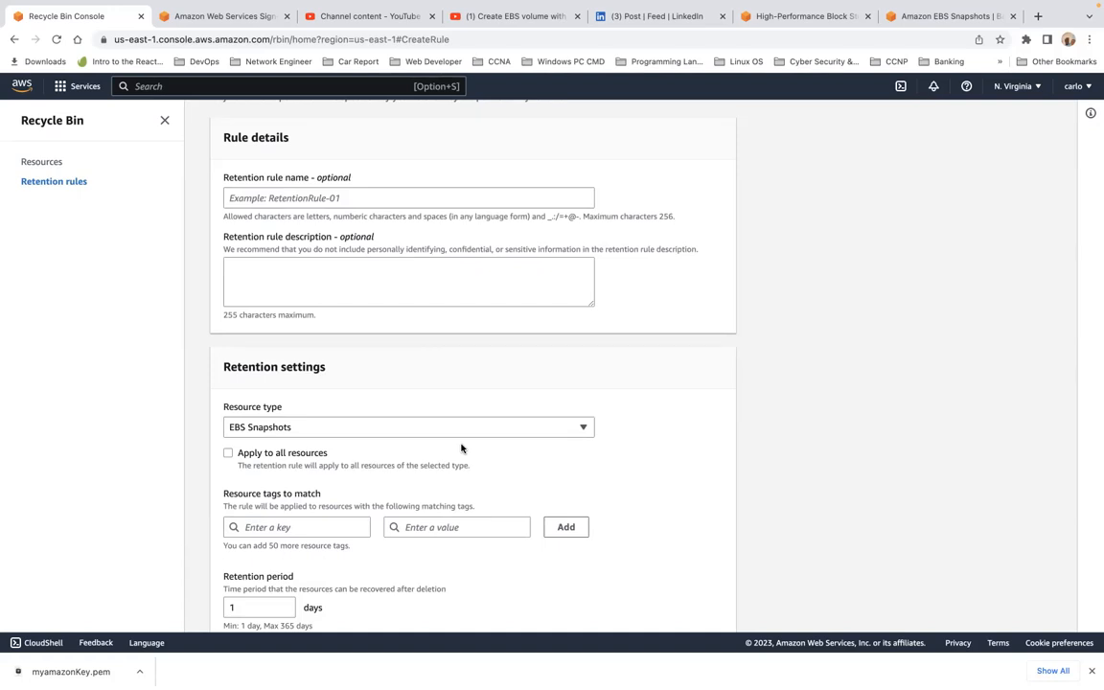
{"action": "scroll", "coordinate": [462, 447], "scroll_direction": "down", "scroll_amount": 3}
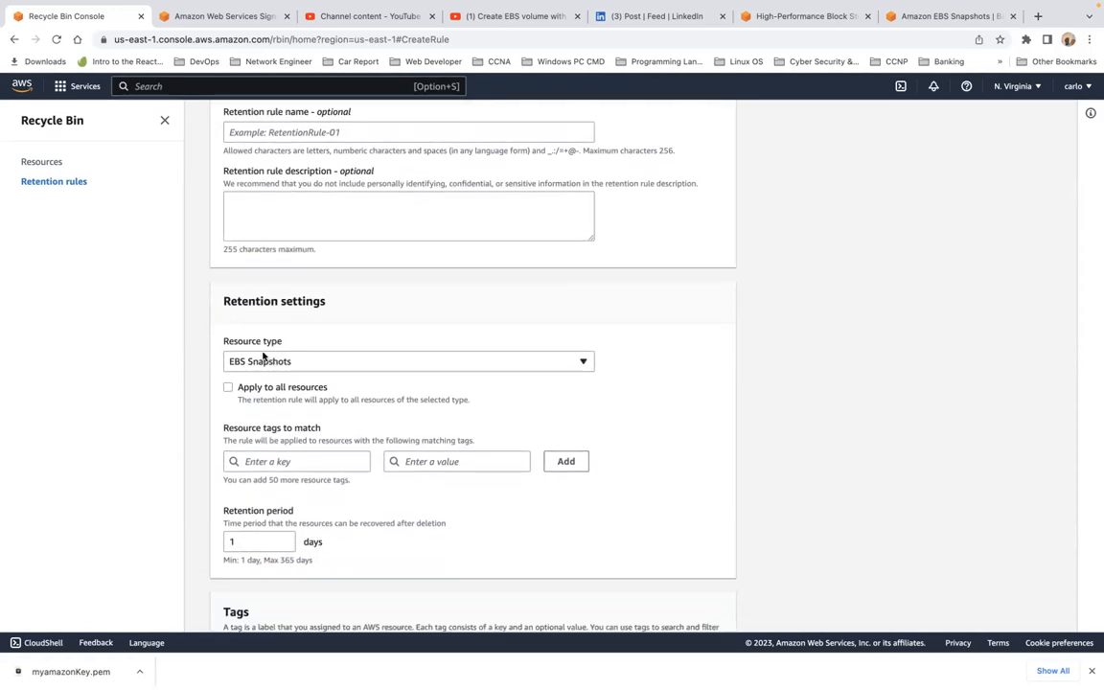
{"action": "left_click", "coordinate": [230, 387]}
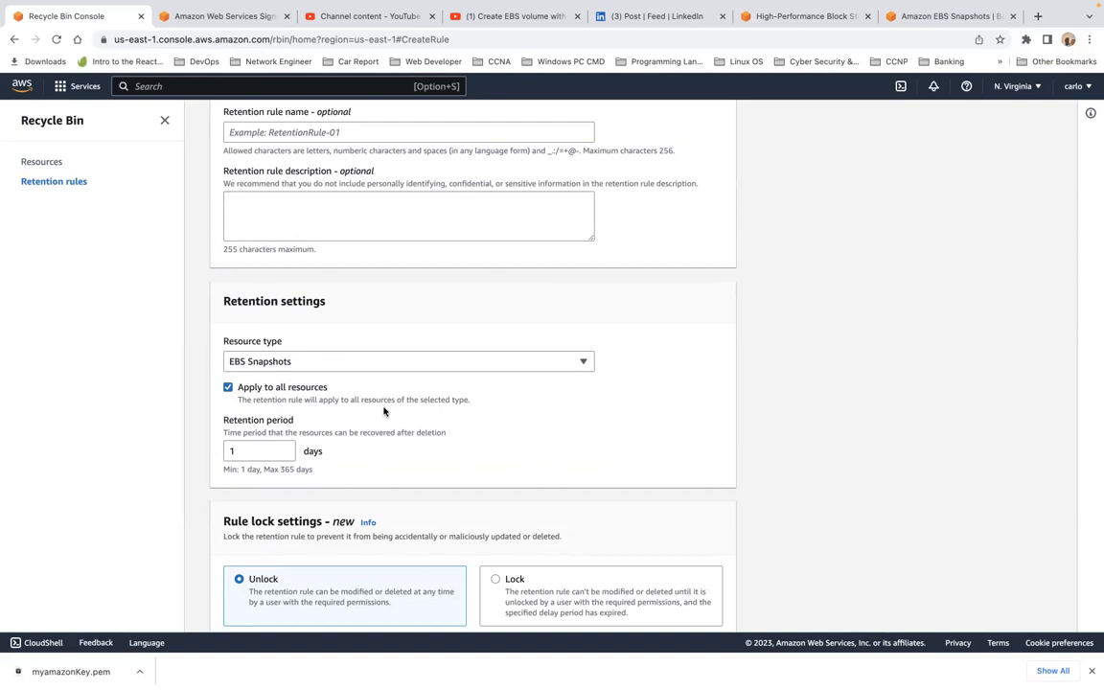
Set the retention period to 3 days and create the unlocked retention rule
{"action": "left_click", "coordinate": [262, 452]}
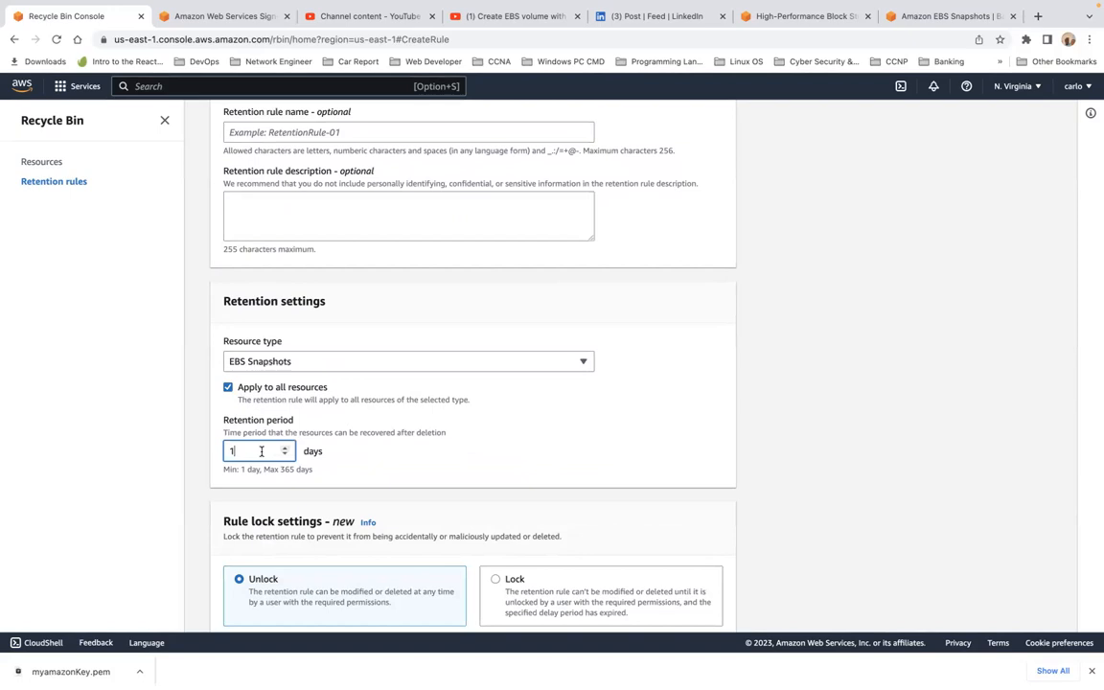
{"action": "key", "text": "BackSpace"}
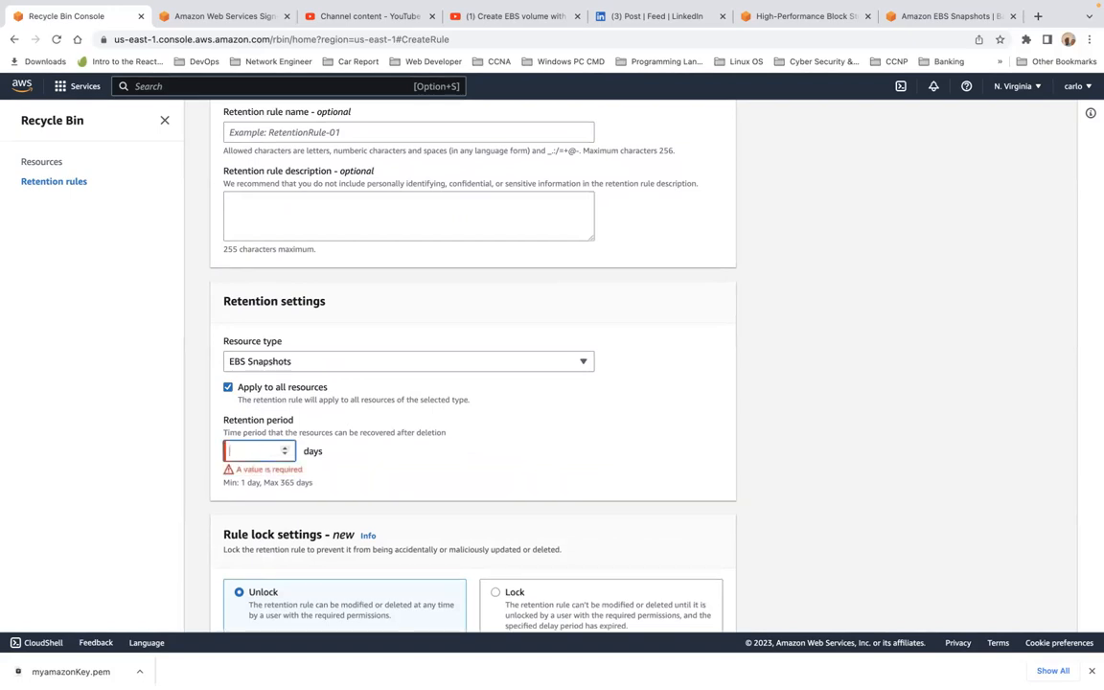
{"action": "type", "text": "3"}
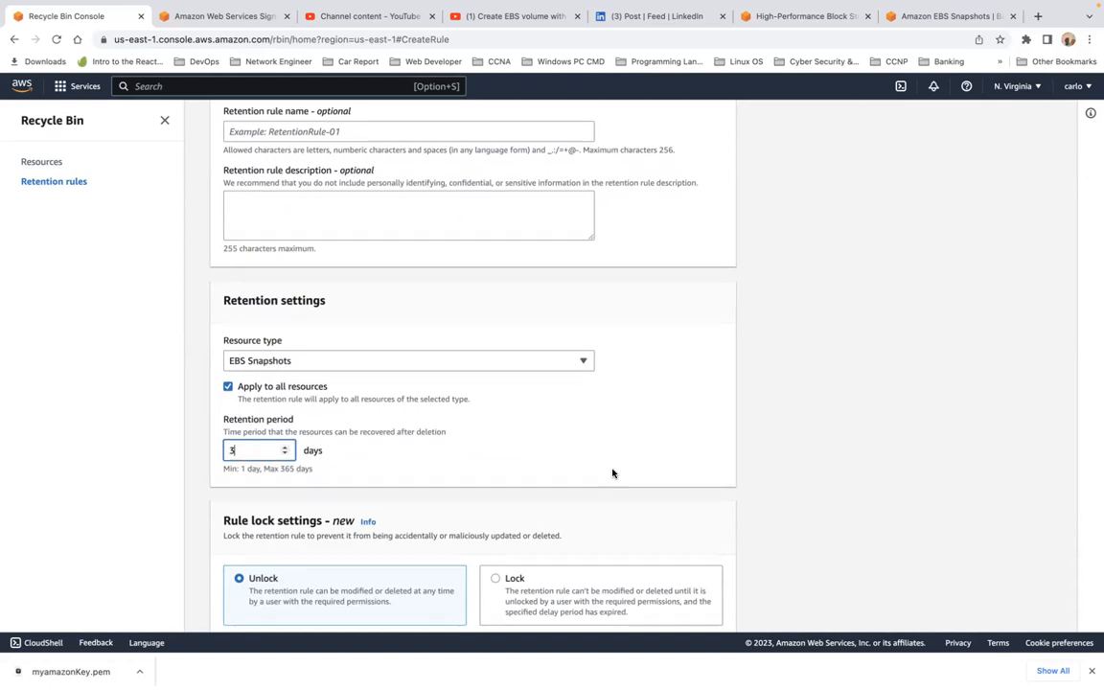
{"action": "scroll", "coordinate": [612, 473], "scroll_direction": "down", "scroll_amount": 5}
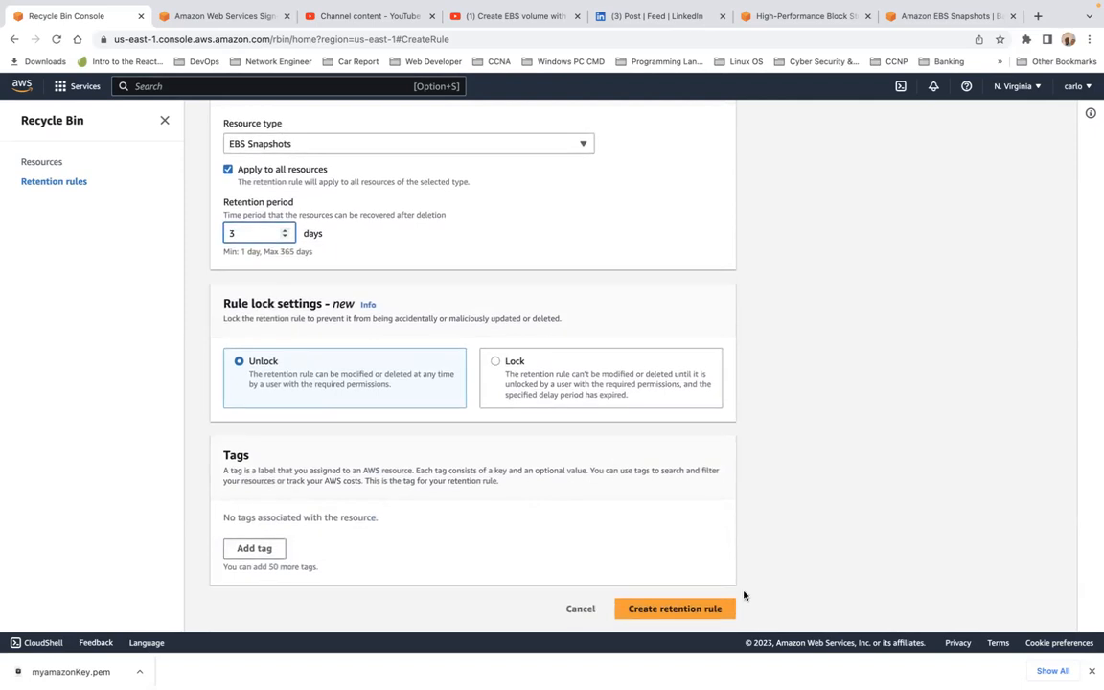
{"action": "left_click", "coordinate": [695, 618]}
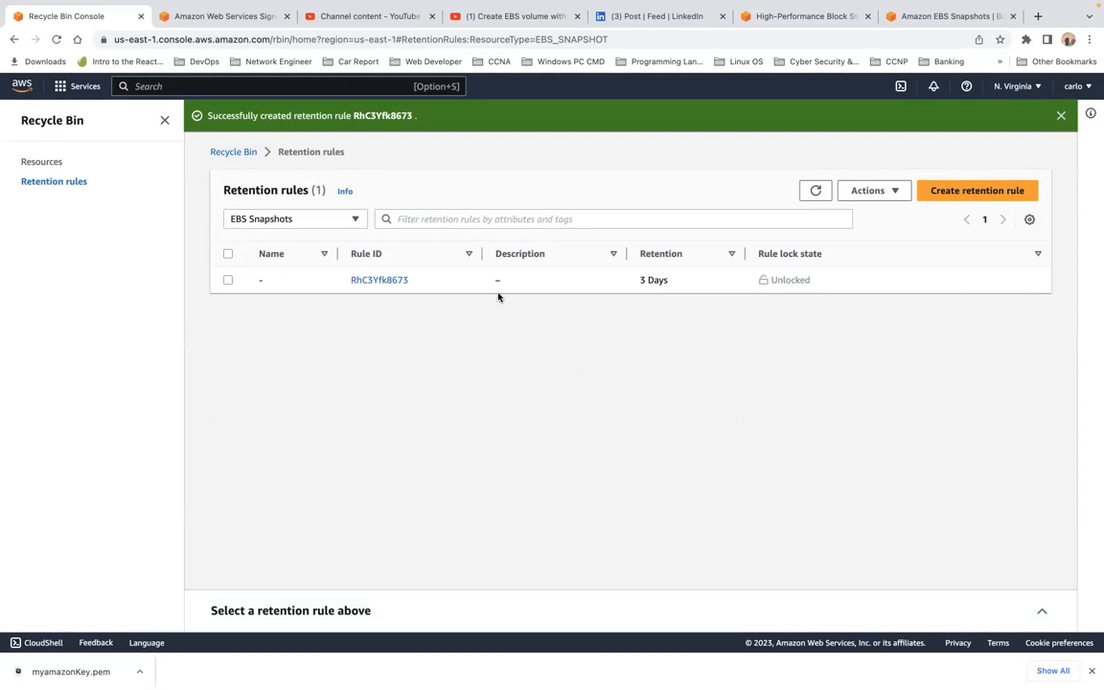
Open the new retention rule's page and review its details, resource matching tags and tags
{"action": "left_click", "coordinate": [265, 284]}
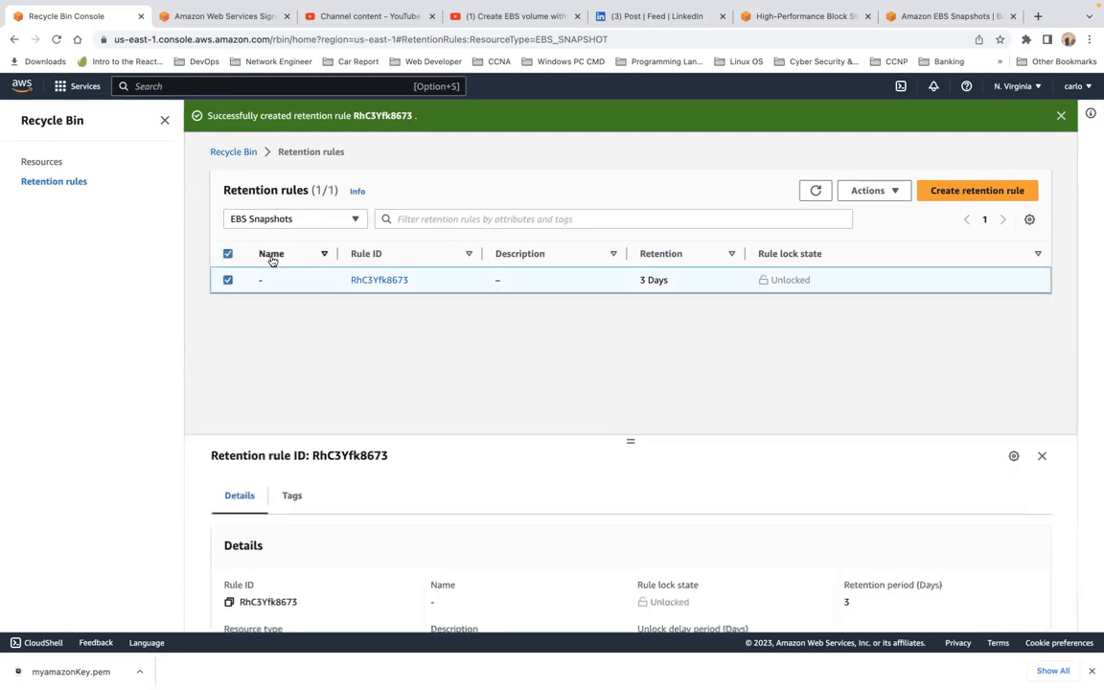
{"action": "left_click", "coordinate": [368, 281]}
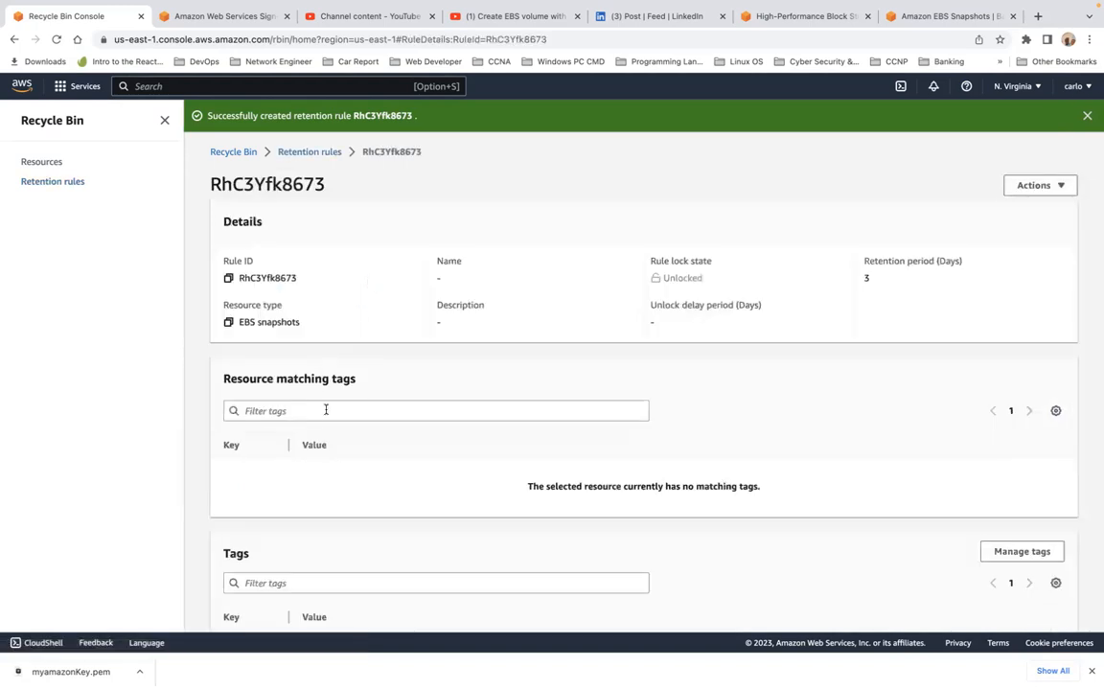
{"action": "scroll", "coordinate": [326, 409], "scroll_direction": "down", "scroll_amount": 1}
{"action": "scroll", "coordinate": [326, 410], "scroll_direction": "down", "scroll_amount": 2}
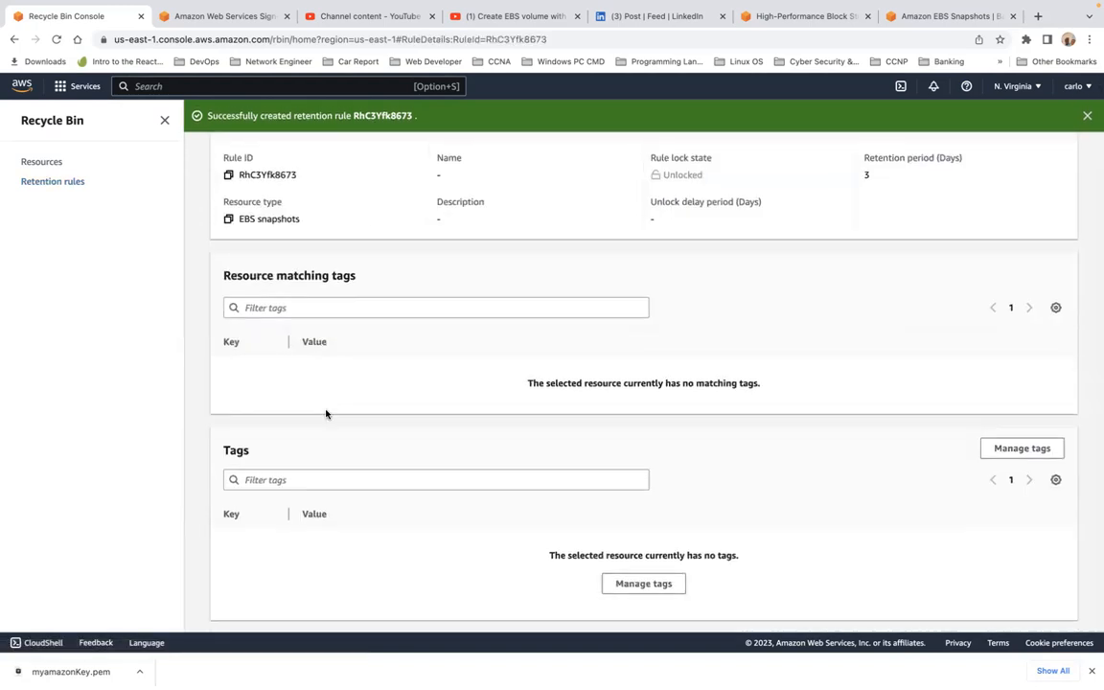
{"action": "scroll", "coordinate": [326, 414], "scroll_direction": "up", "scroll_amount": 3}
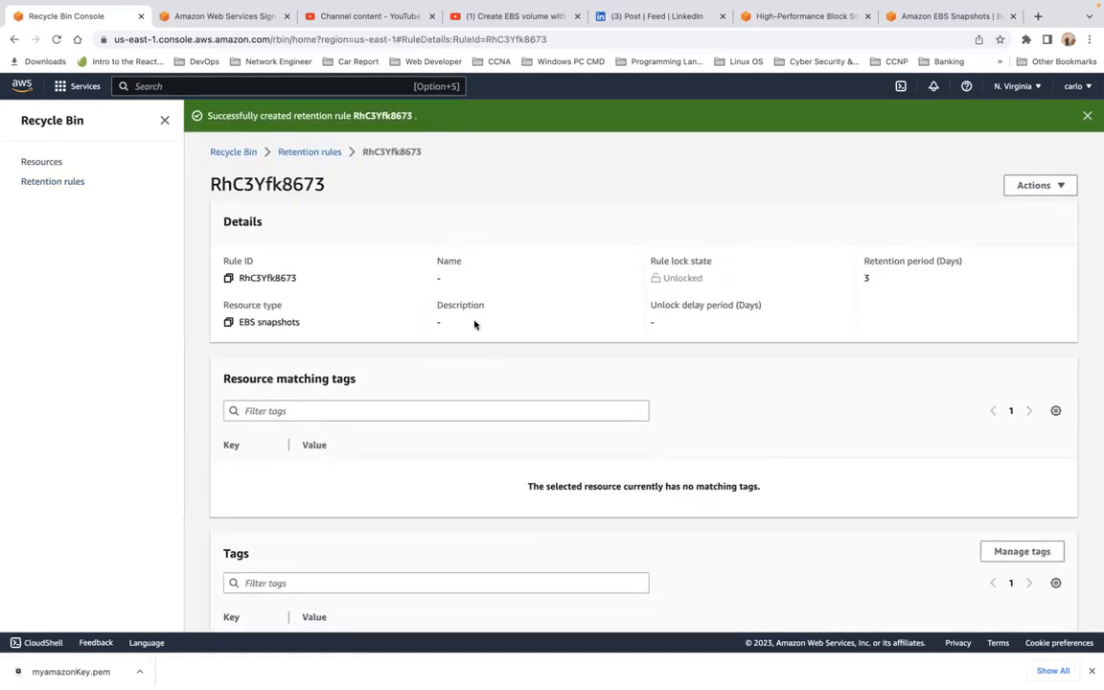
Edit the retention rule to name it Retention-Rule-01, save it, and select it in the rules list to view its details
{"action": "left_click", "coordinate": [1036, 188]}
{"action": "left_click", "coordinate": [978, 207]}
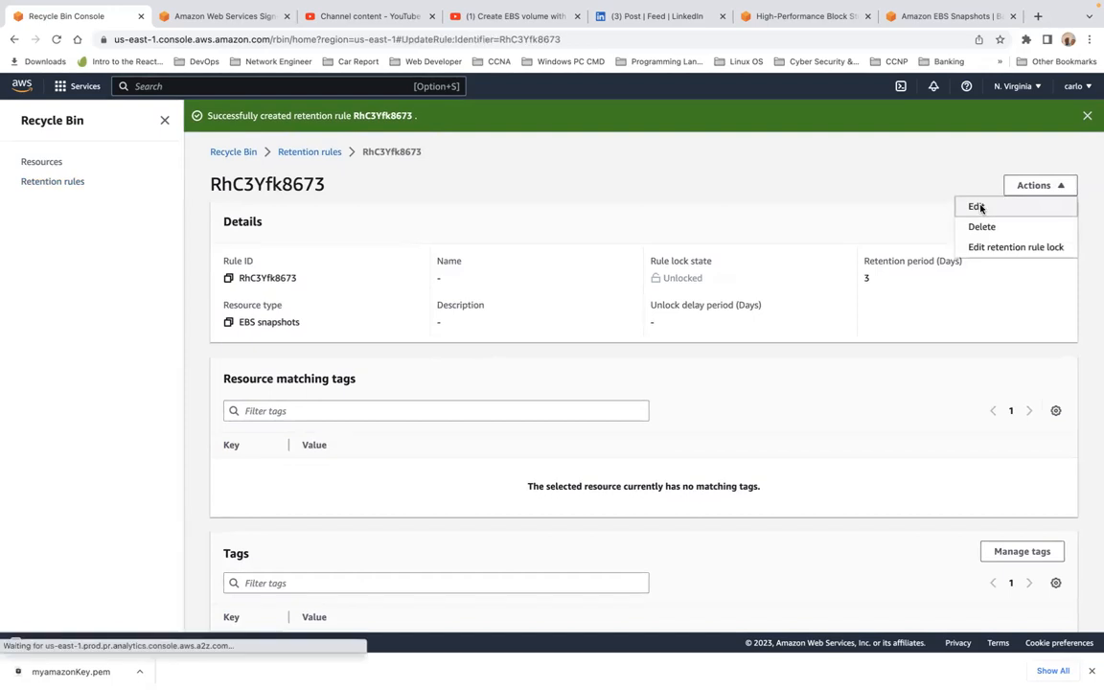
{"action": "left_click", "coordinate": [322, 368]}
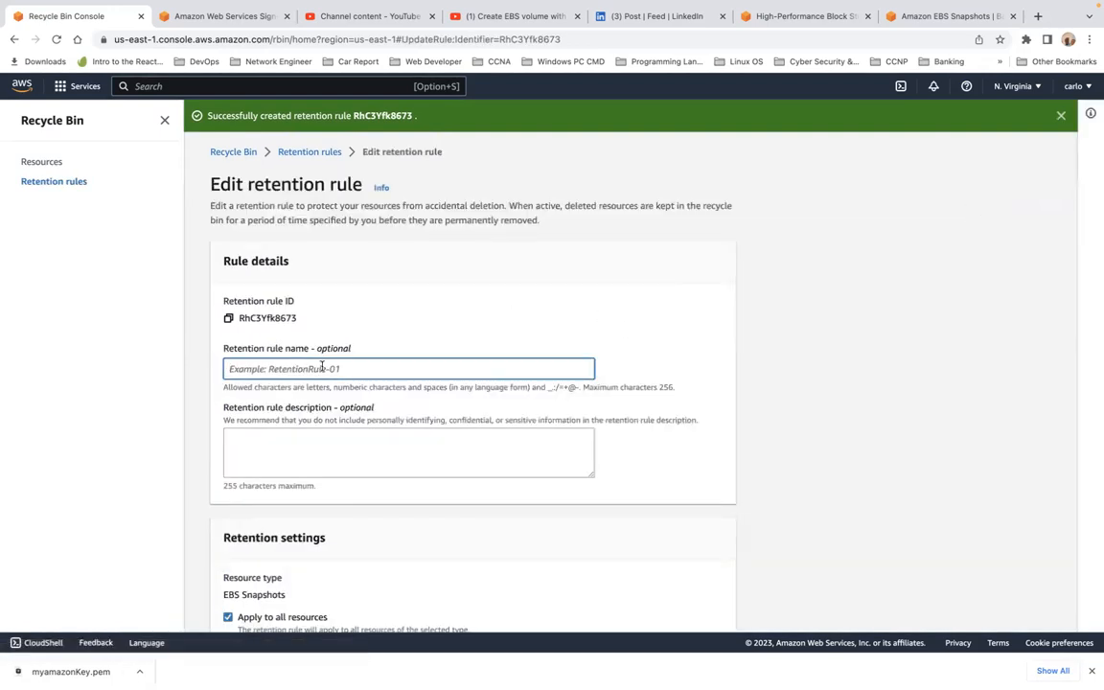
{"action": "type", "text": "R"}
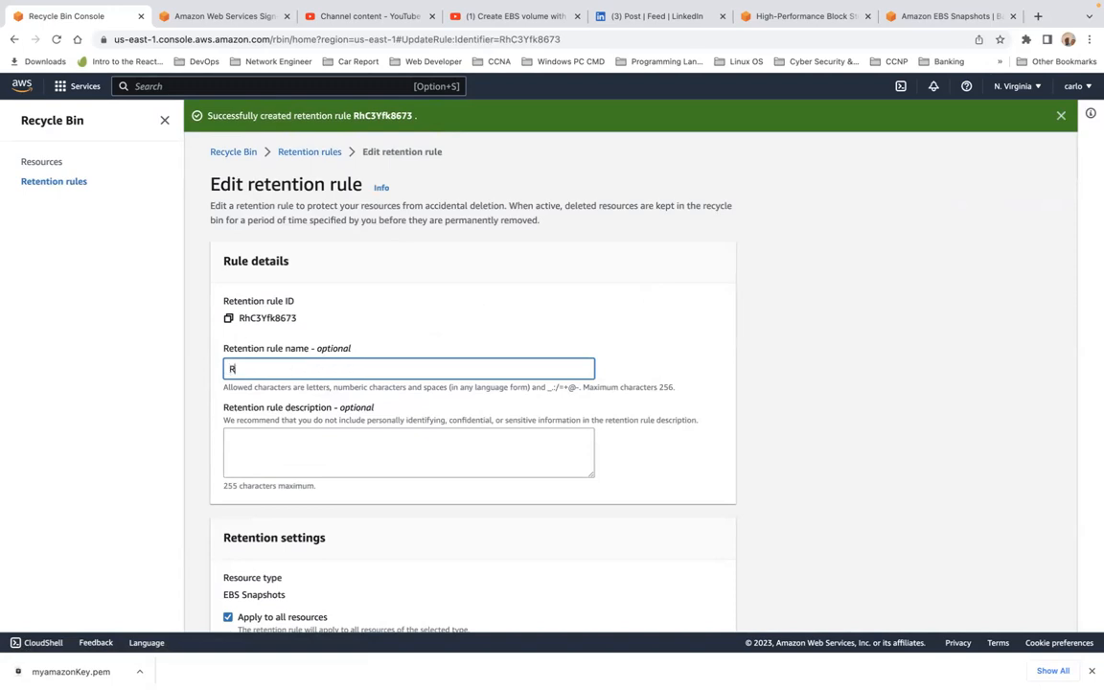
{"action": "type", "text": "etention-Rule-01"}
{"action": "scroll", "coordinate": [494, 493], "scroll_direction": "down", "scroll_amount": 5}
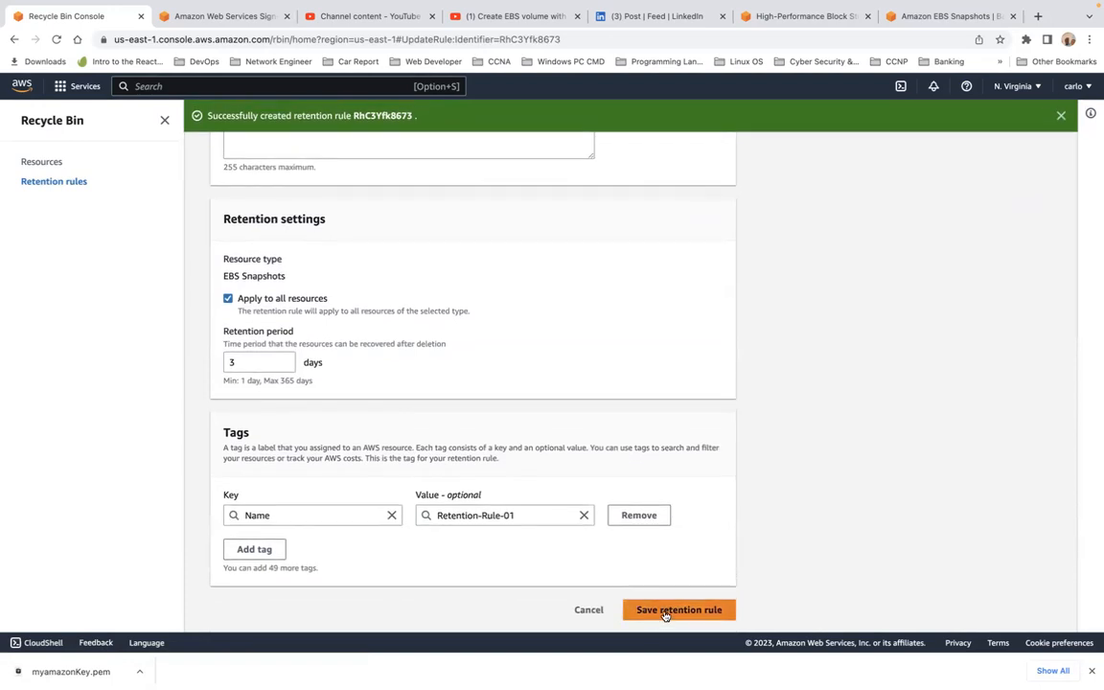
{"action": "left_click", "coordinate": [664, 611]}
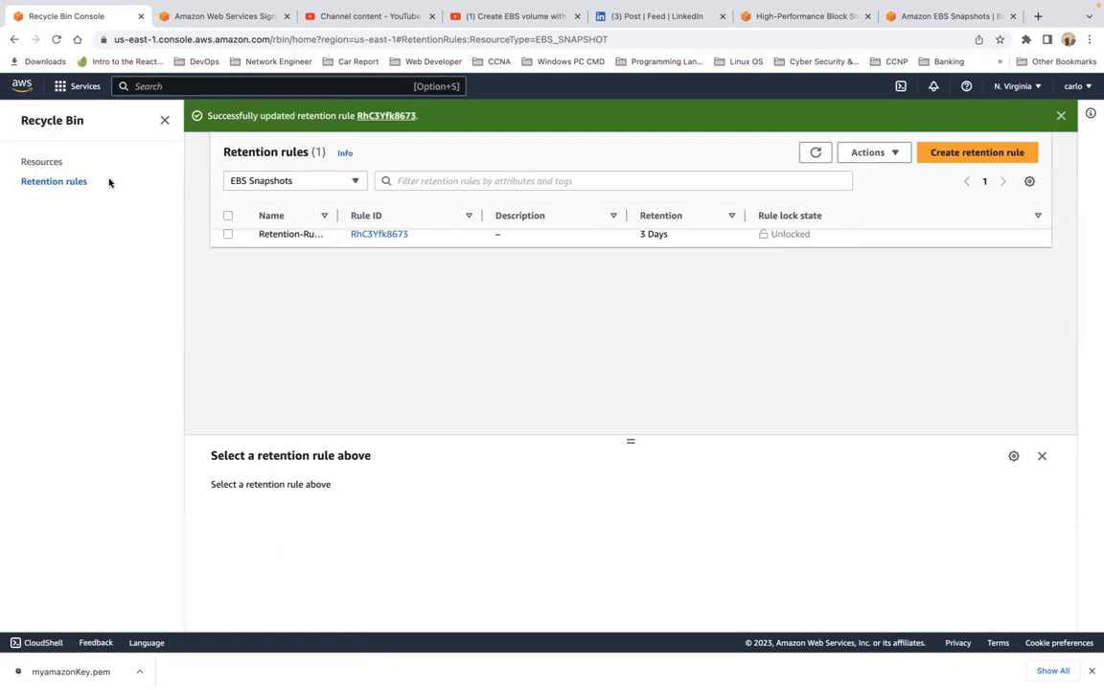
{"action": "left_click", "coordinate": [228, 235]}
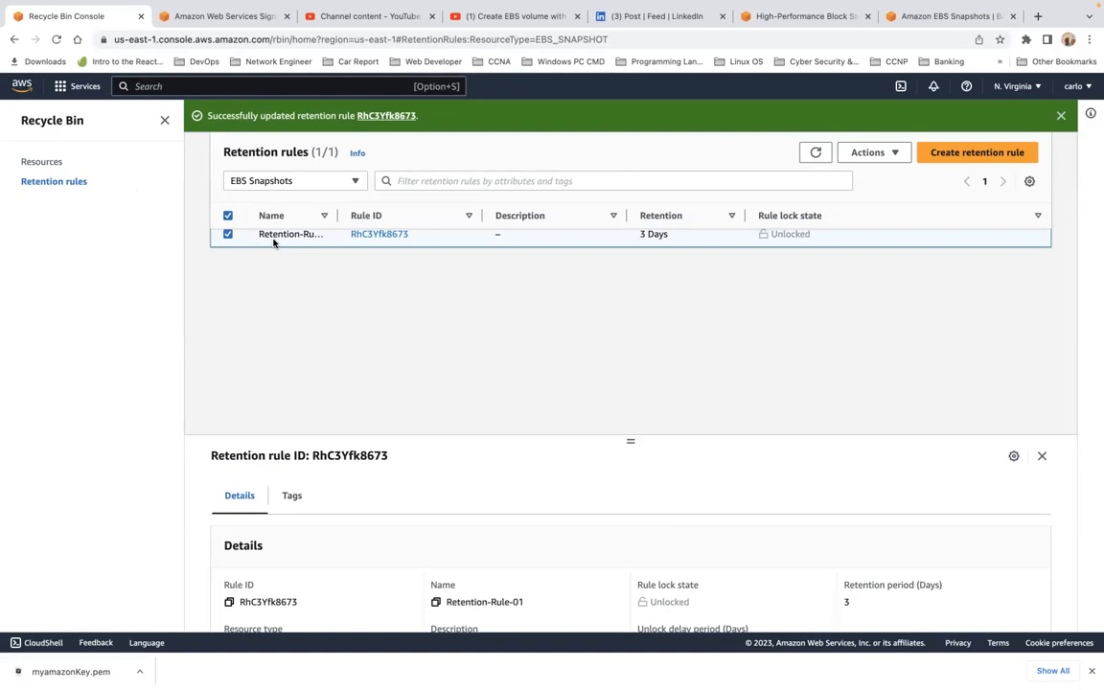
{"action": "scroll", "coordinate": [375, 251], "scroll_direction": "up", "scroll_amount": 2}
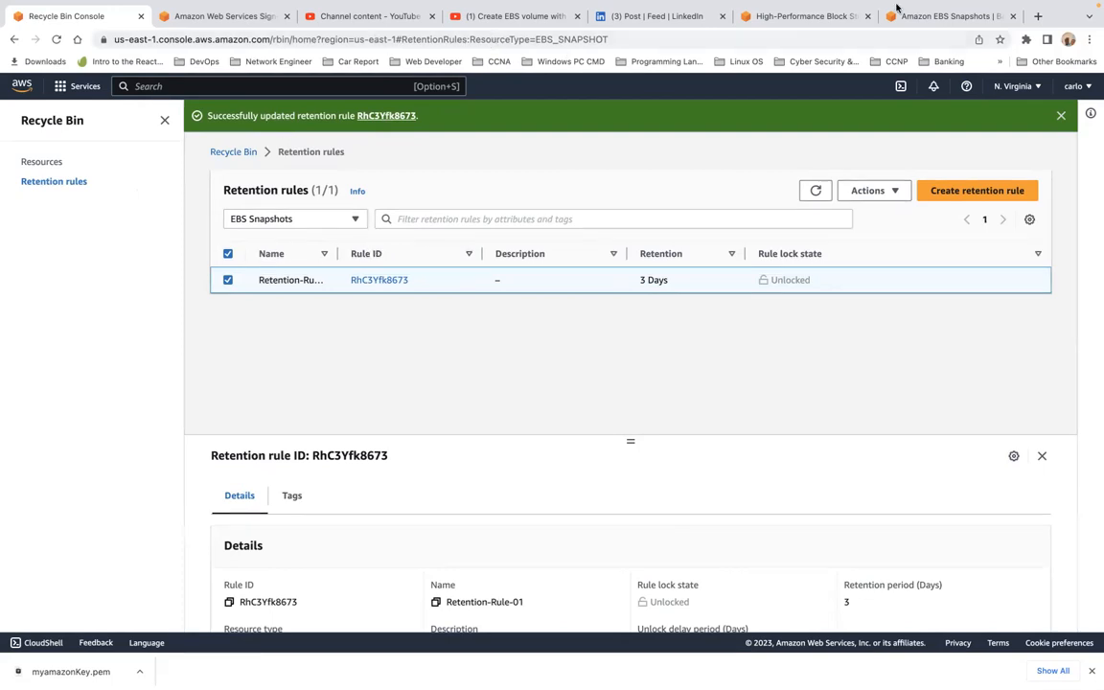
Copy the Retention rules page address and open the same page in a new browser tab
{"action": "left_click", "coordinate": [930, 17]}
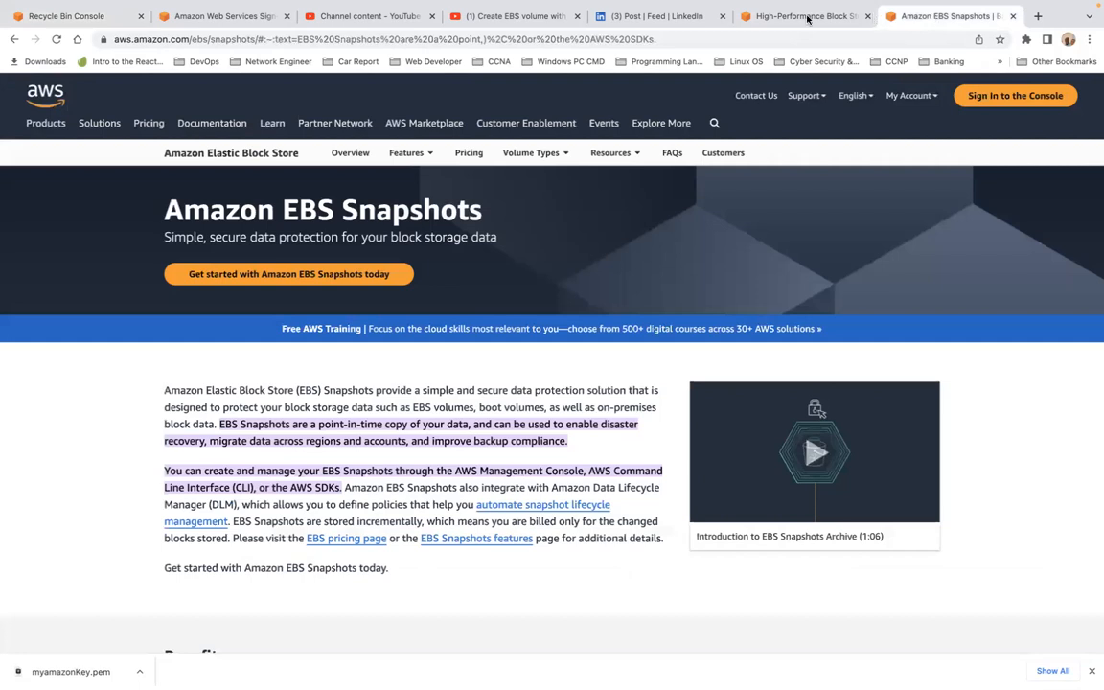
{"action": "left_click", "coordinate": [96, 17]}
{"action": "left_click", "coordinate": [254, 39]}
{"action": "key", "text": "ctrl+c"}
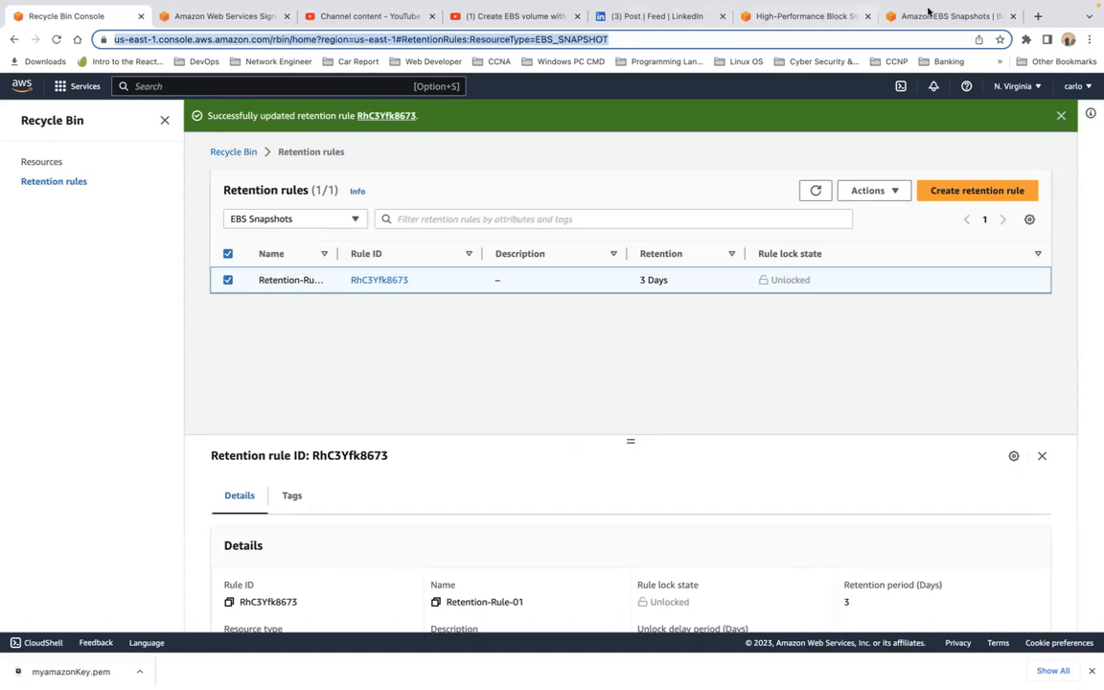
{"action": "left_click", "coordinate": [1037, 18]}
{"action": "key", "text": "ctrl+v"}
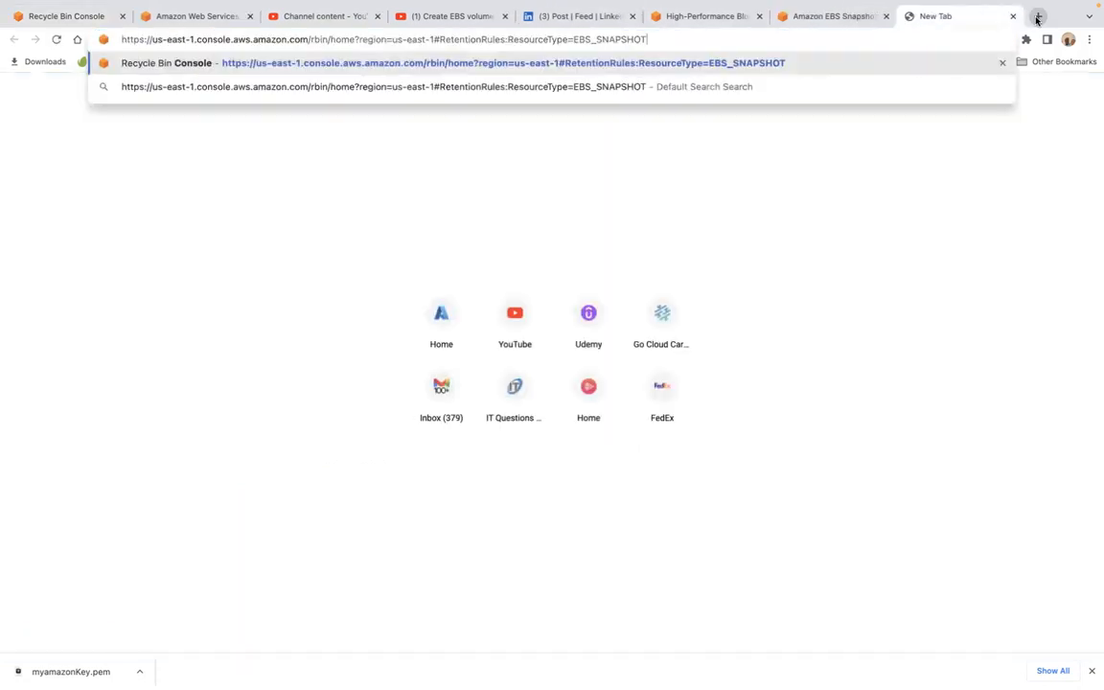
{"action": "key", "text": "Return"}
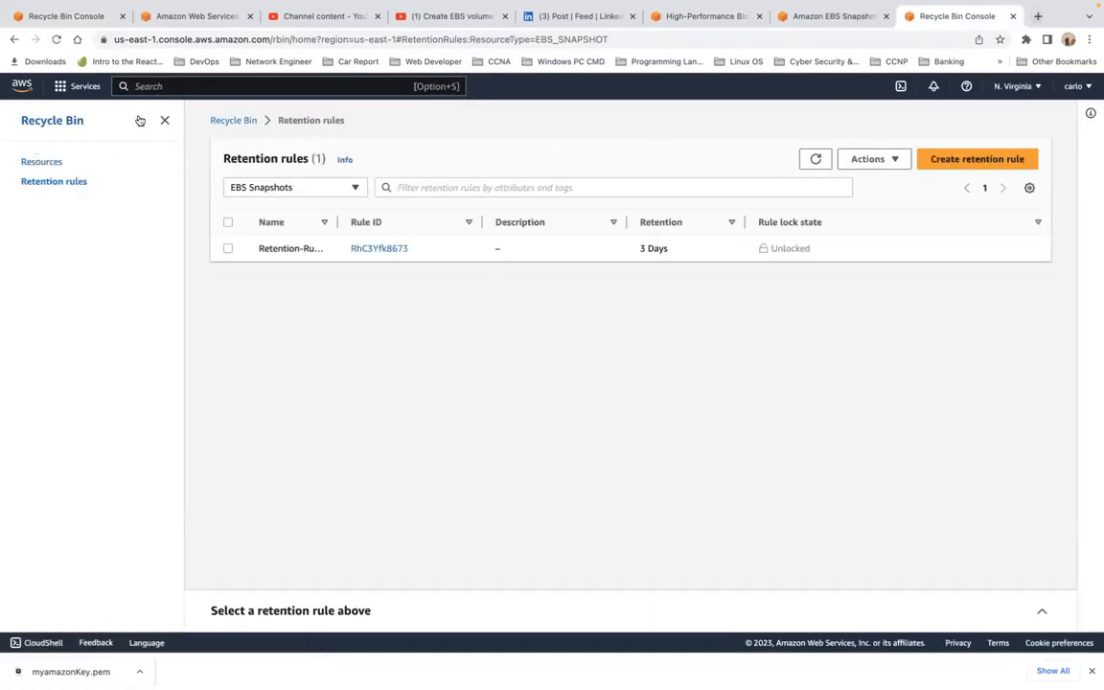
Find the EC2 service from the Recycle Bin console and open its list of EBS snapshots
{"action": "left_click", "coordinate": [195, 81]}
{"action": "type", "text": "e"}
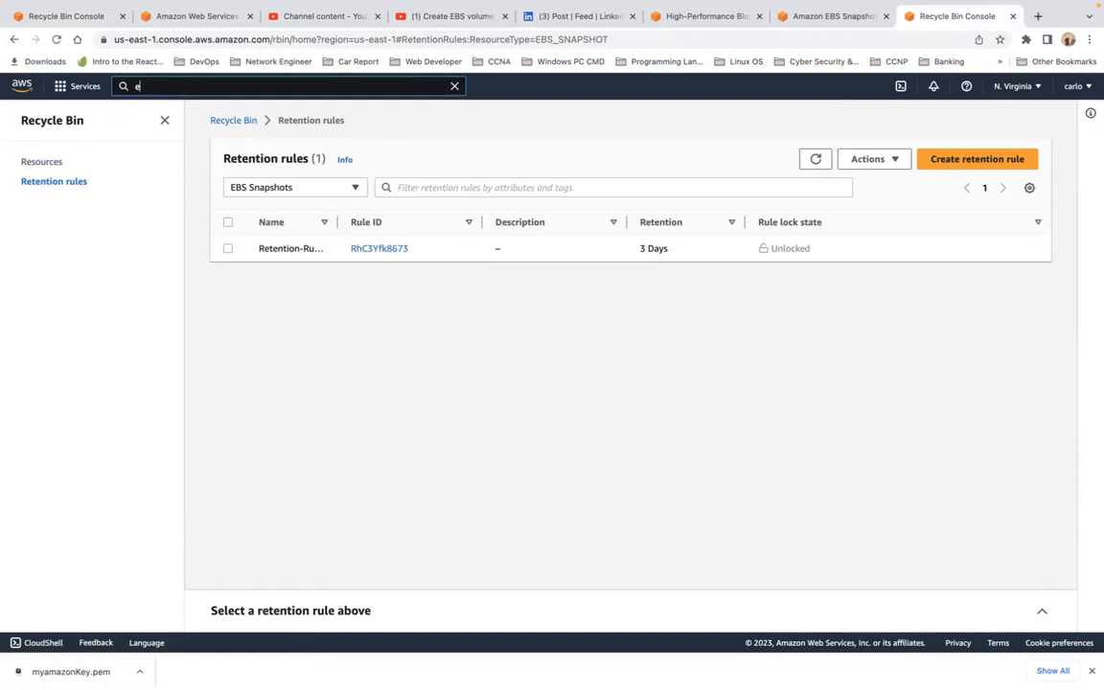
{"action": "type", "text": "c"}
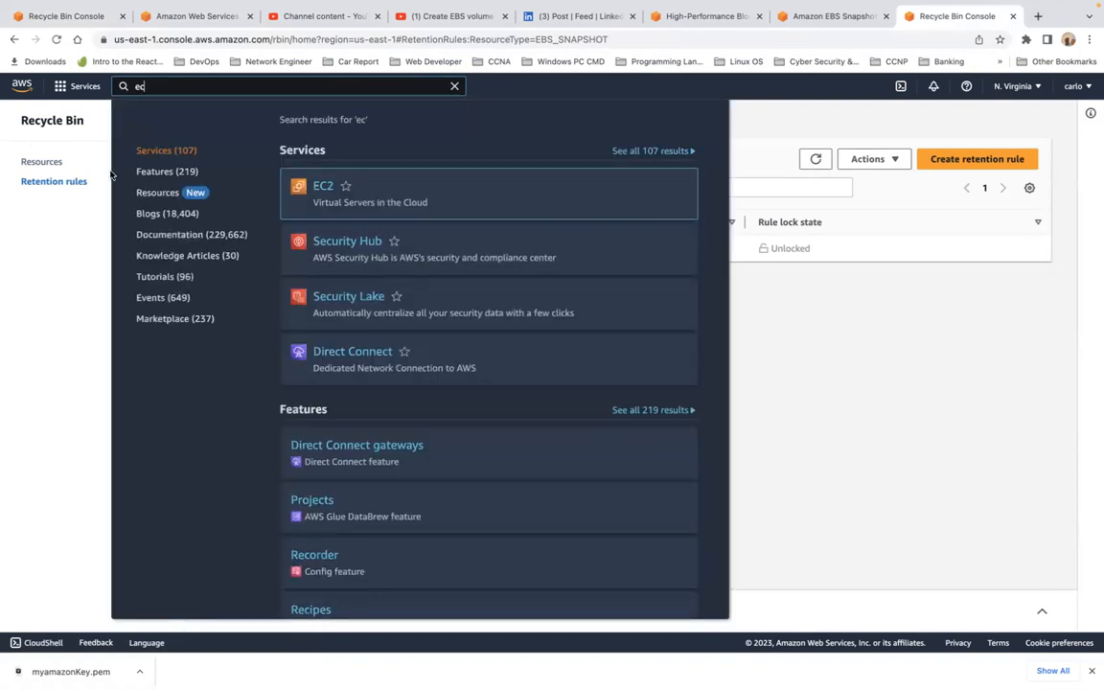
{"action": "mouse_move", "coordinate": [325, 192]}
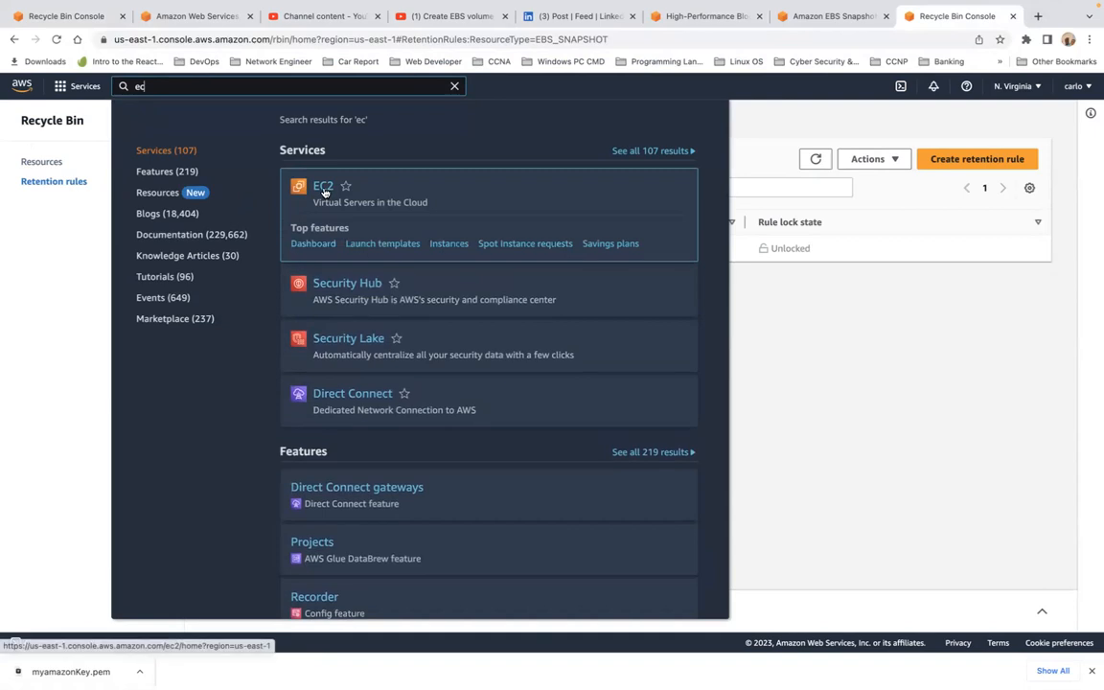
{"action": "left_click", "coordinate": [323, 188]}
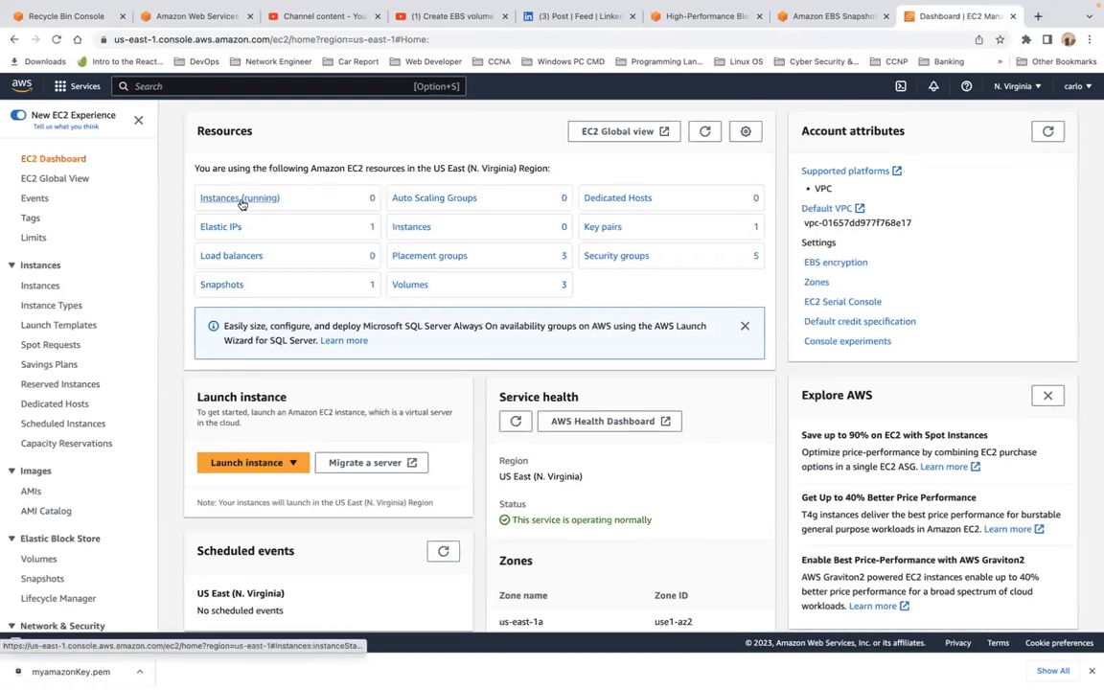
{"action": "scroll", "coordinate": [78, 412], "scroll_direction": "down", "scroll_amount": 3}
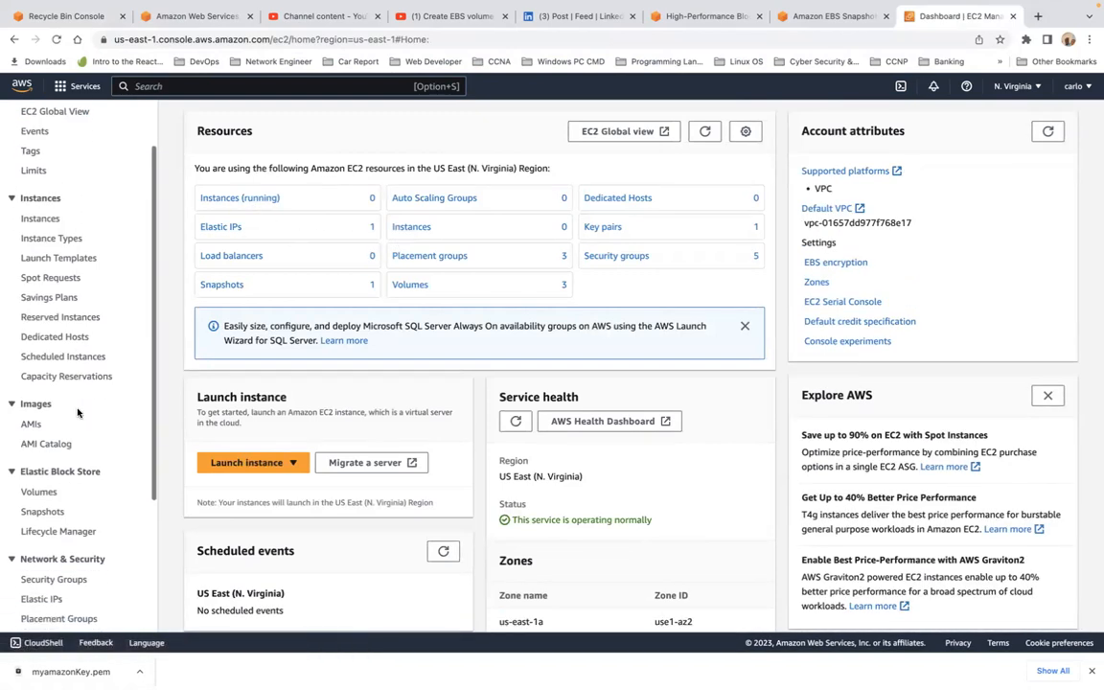
{"action": "left_click", "coordinate": [38, 469]}
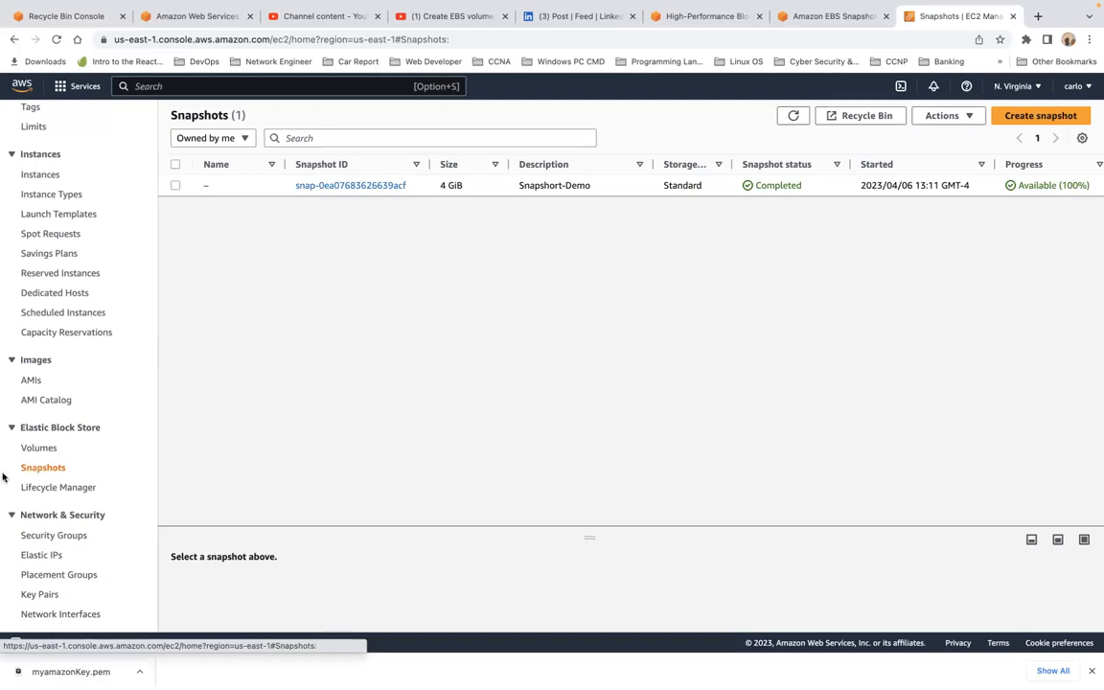
Select the Snapshort-Demo snapshot and review its details, sharing permissions and storage tier in an enlarged details pane
{"action": "left_click", "coordinate": [175, 185]}
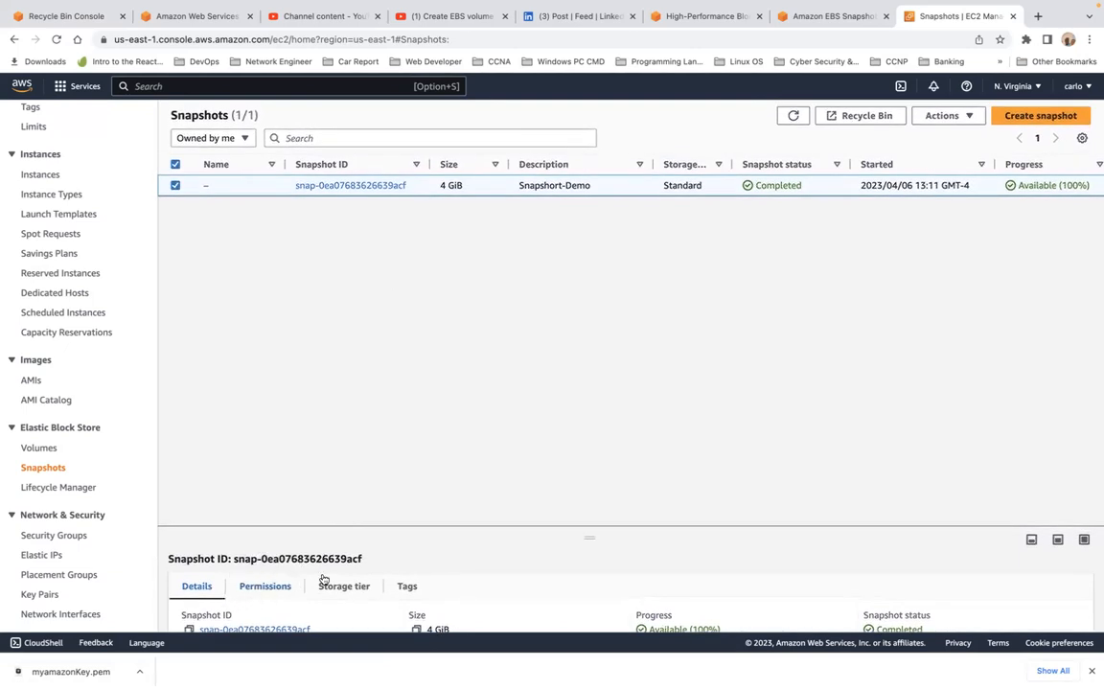
{"action": "scroll", "coordinate": [439, 436], "scroll_direction": "down", "scroll_amount": 1}
{"action": "scroll", "coordinate": [439, 435], "scroll_direction": "up", "scroll_amount": 1}
{"action": "left_click", "coordinate": [264, 583]}
{"action": "scroll", "coordinate": [424, 558], "scroll_direction": "down", "scroll_amount": 5}
{"action": "scroll", "coordinate": [425, 554], "scroll_direction": "up", "scroll_amount": 1}
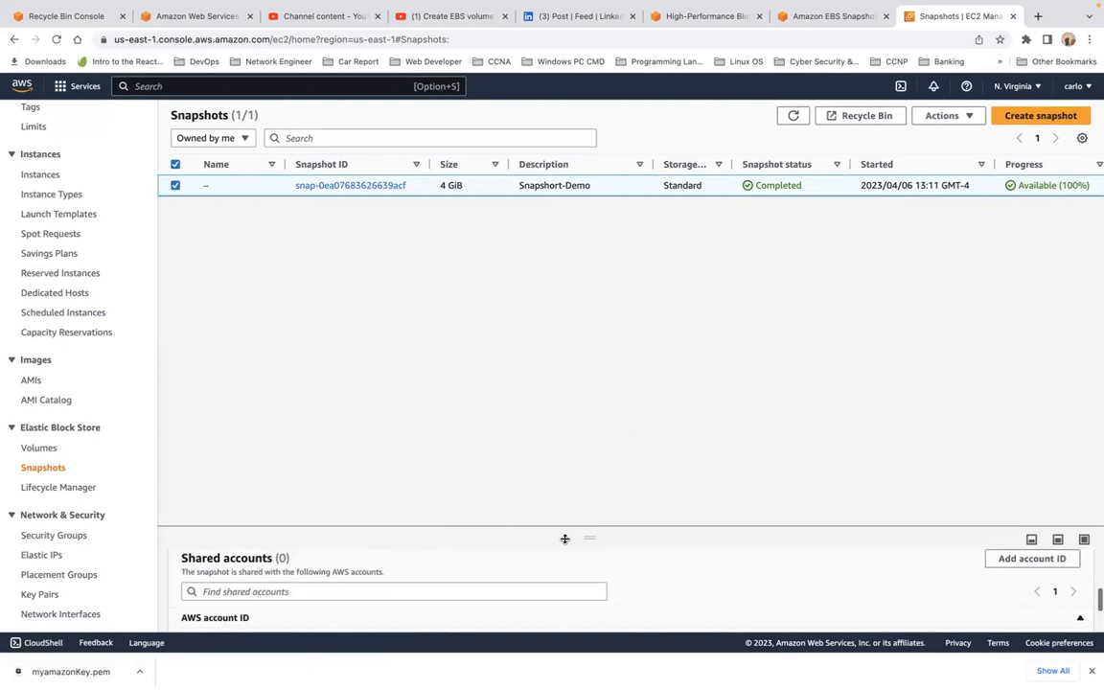
{"action": "left_click_drag", "start_coordinate": [590, 533], "coordinate": [606, 314]}
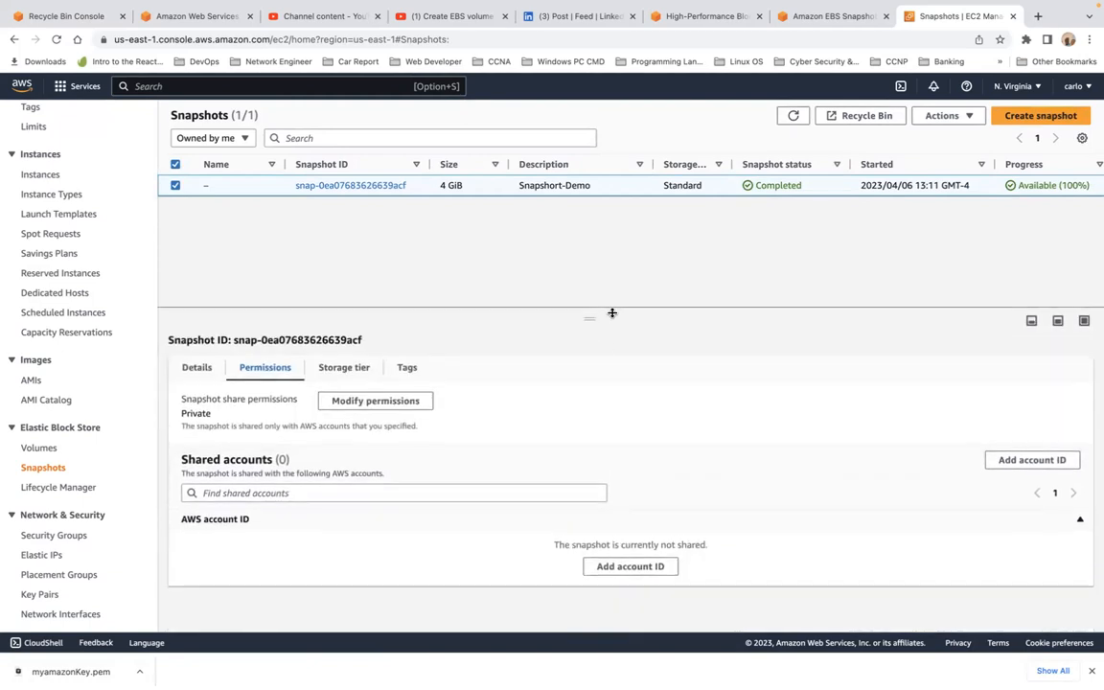
{"action": "left_click", "coordinate": [203, 368]}
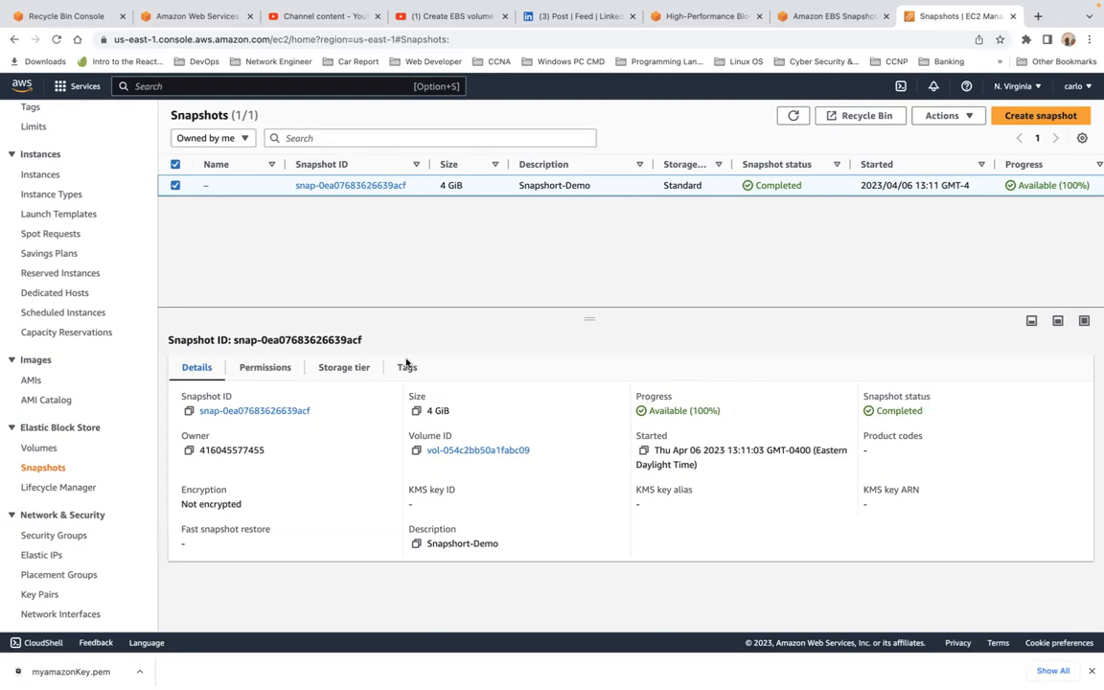
{"action": "left_click", "coordinate": [267, 367]}
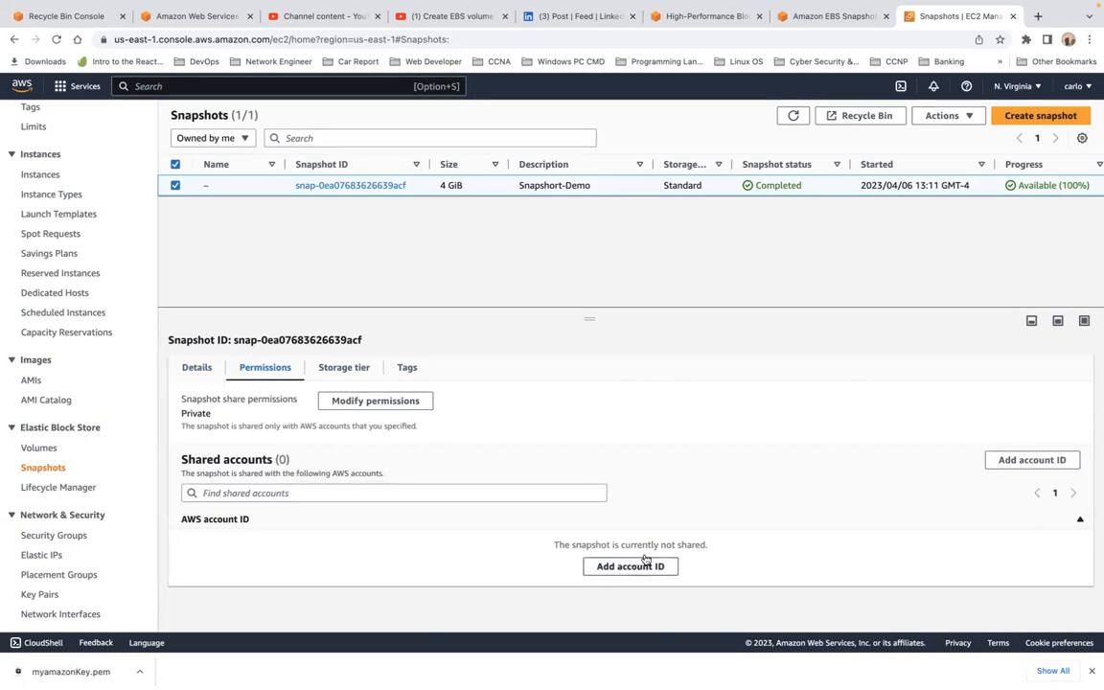
{"action": "left_click", "coordinate": [341, 373]}
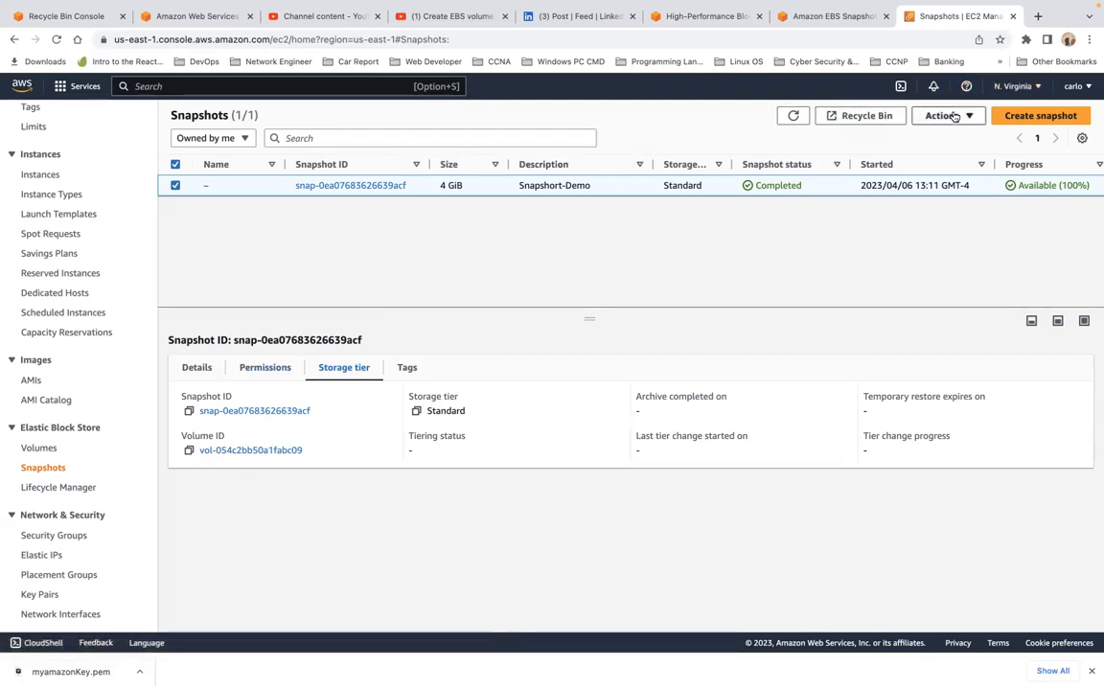
{"action": "left_click", "coordinate": [953, 117]}
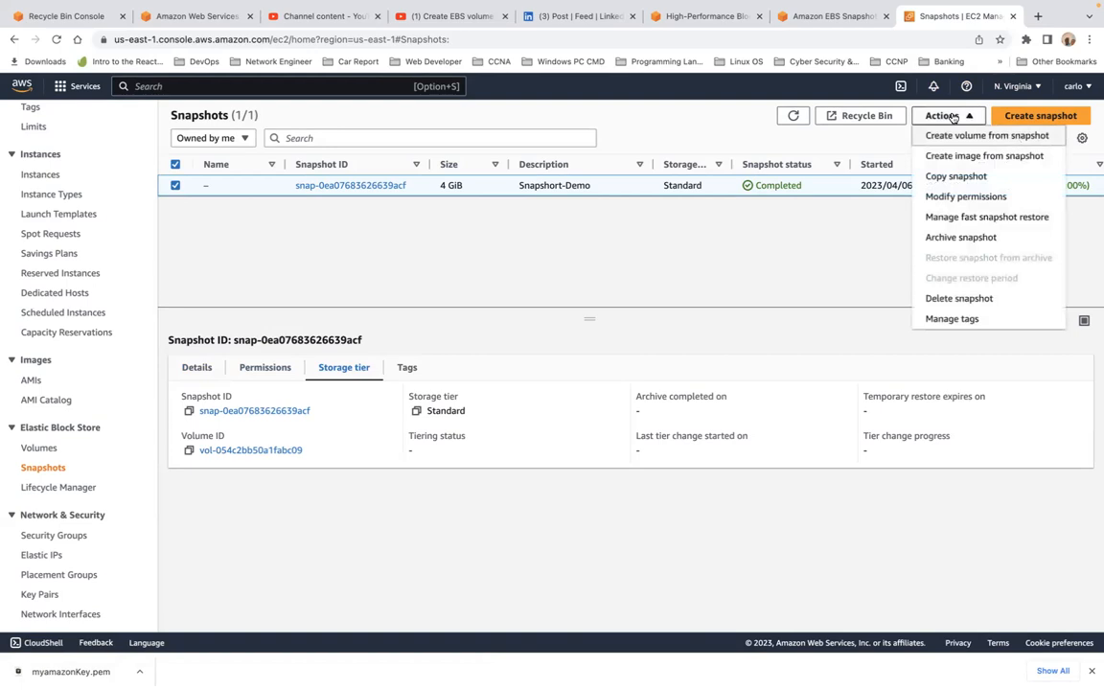
{"action": "left_click", "coordinate": [968, 245]}
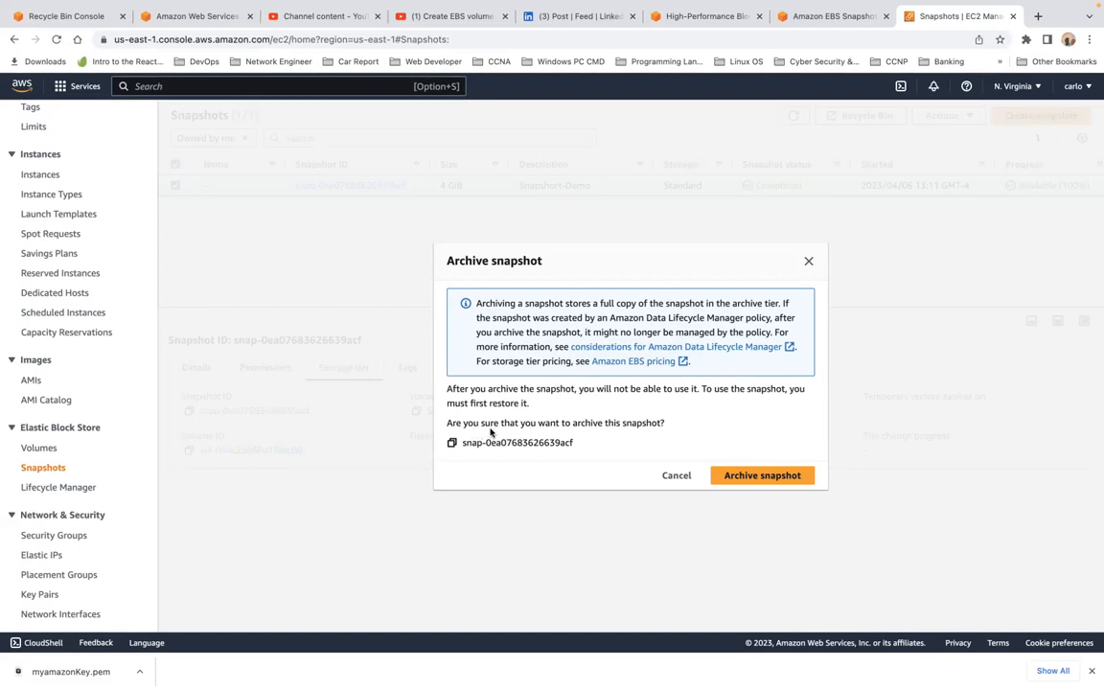
{"action": "left_click", "coordinate": [676, 476]}
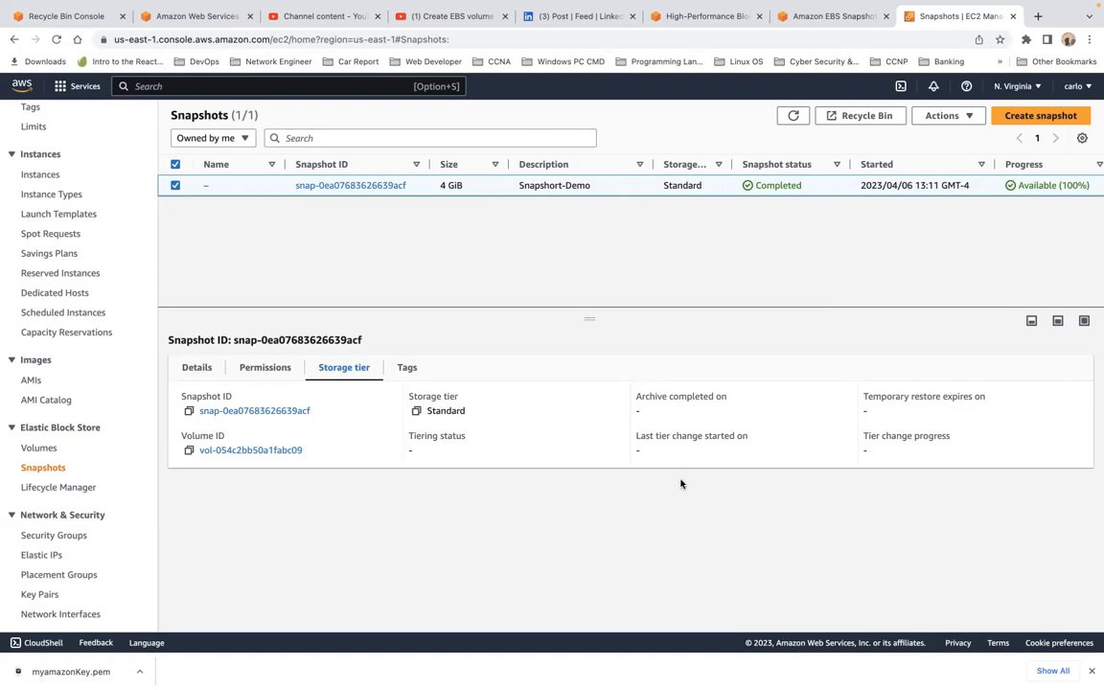
Delete the Snapshort-Demo snapshot and reload the Snapshots page
{"action": "left_click", "coordinate": [945, 118]}
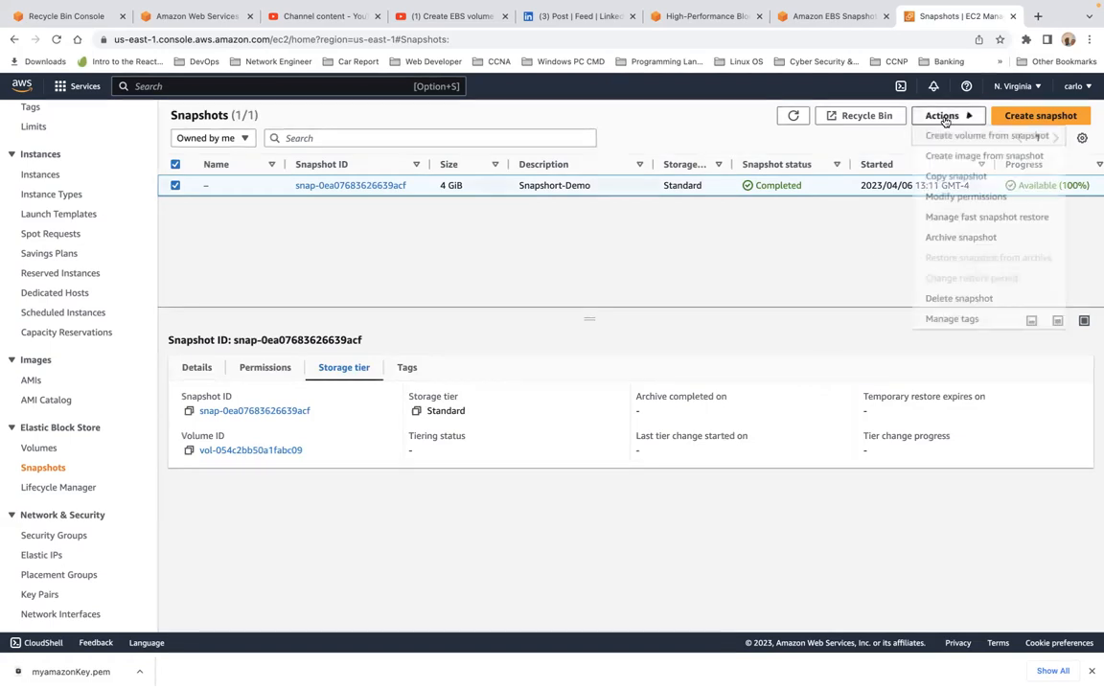
{"action": "left_click", "coordinate": [946, 304]}
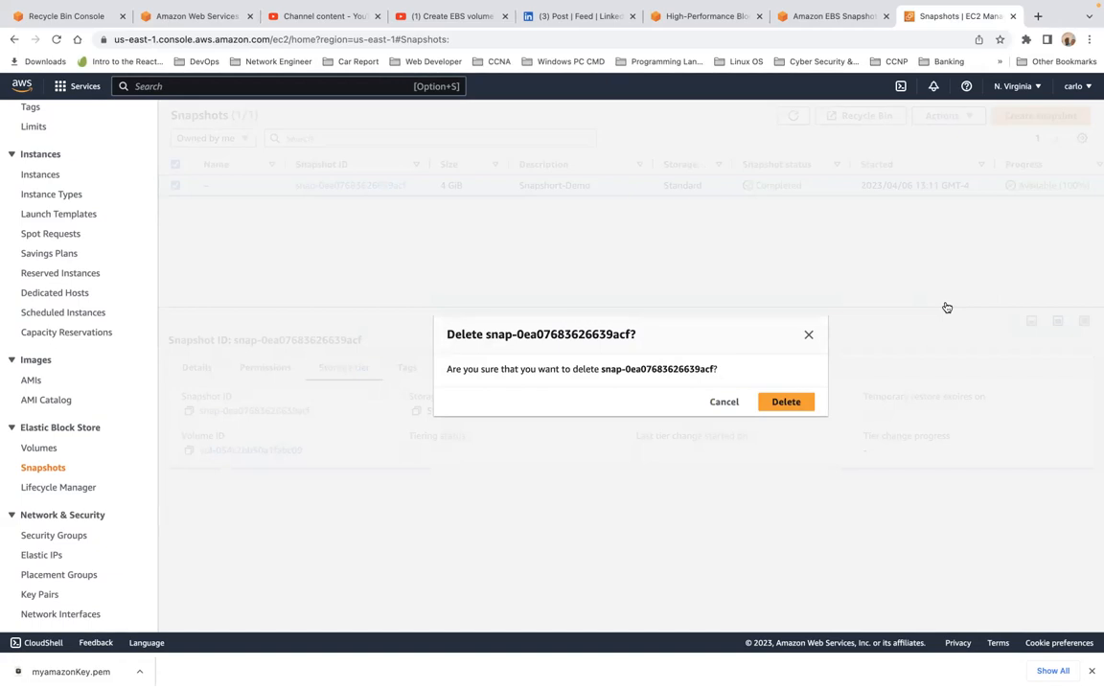
{"action": "left_click", "coordinate": [791, 409]}
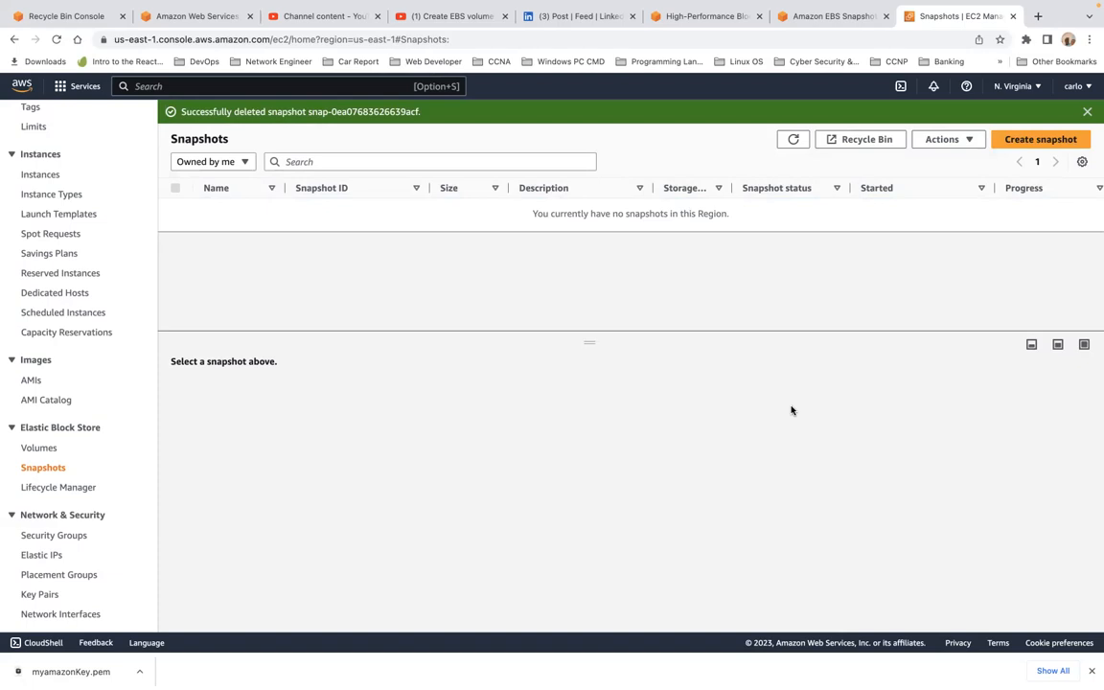
{"action": "left_click", "coordinate": [57, 40]}
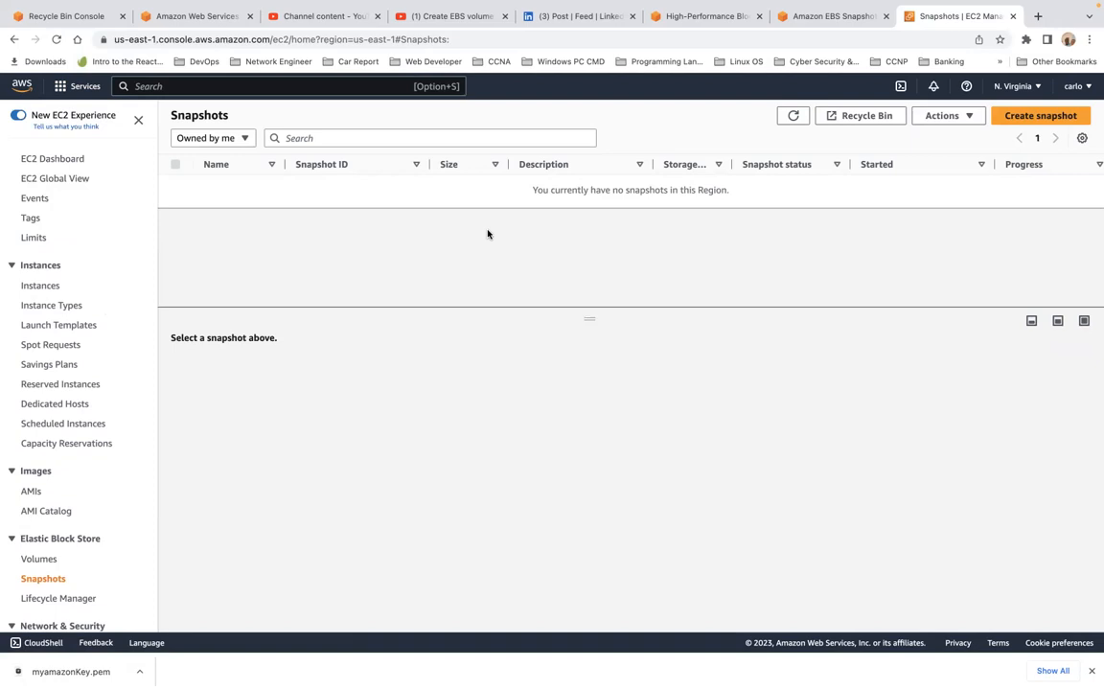
Return to the Recycle Bin retention rules, reload the page, and select Retention-Rule-01 to check its details
{"action": "left_click", "coordinate": [67, 15]}
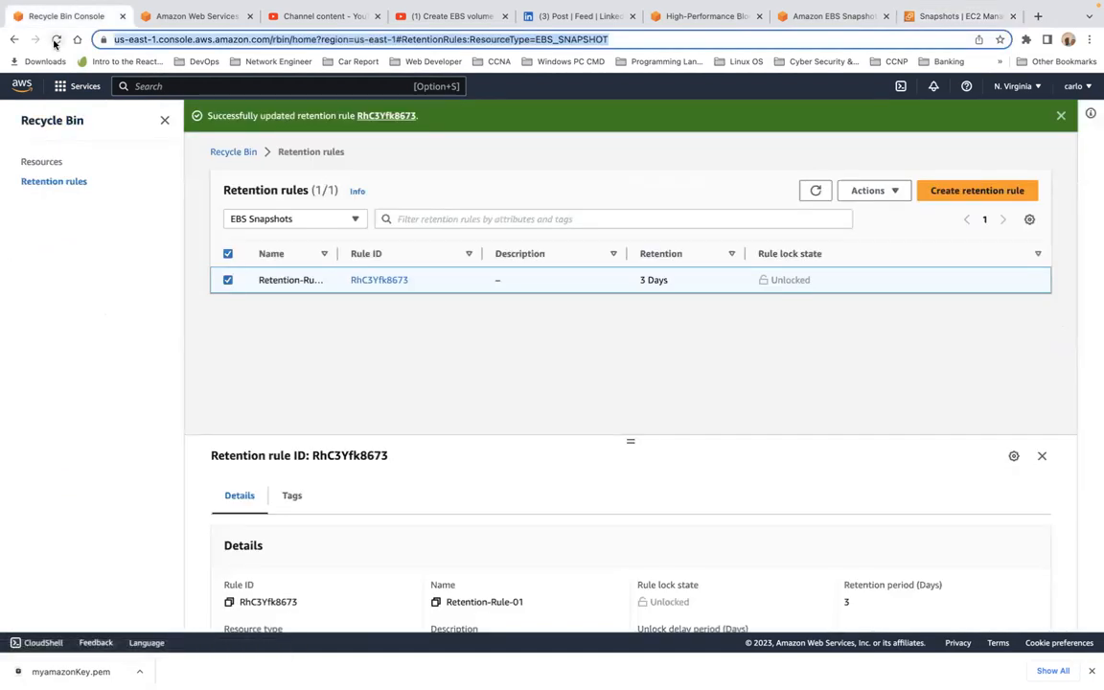
{"action": "left_click", "coordinate": [55, 40]}
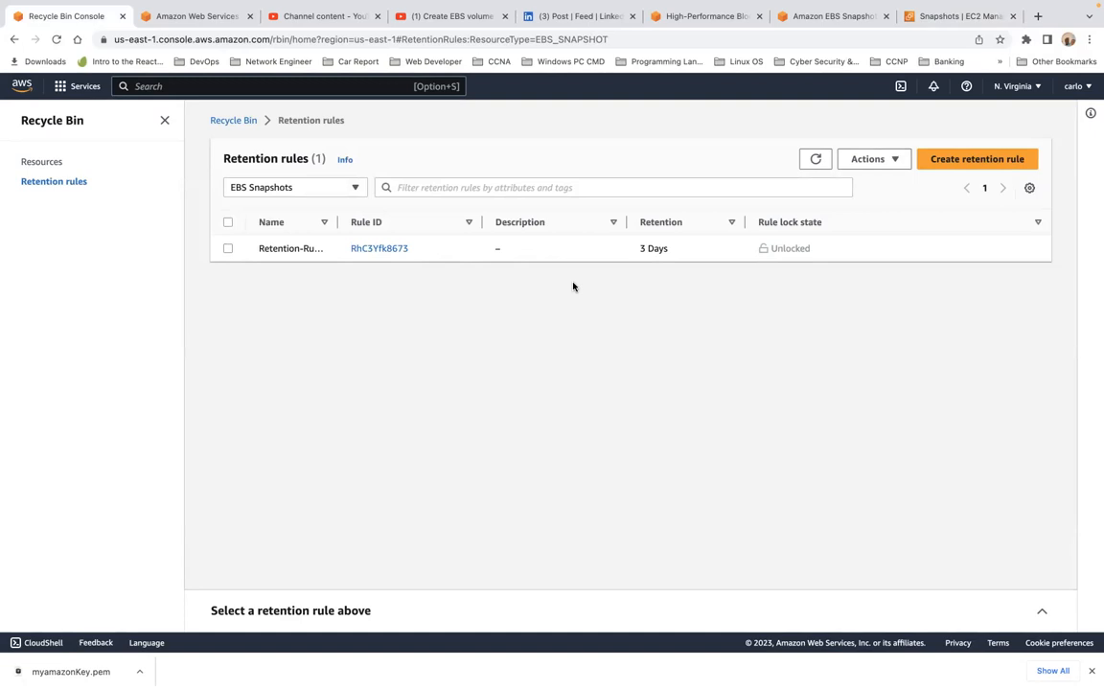
{"action": "left_click", "coordinate": [228, 248]}
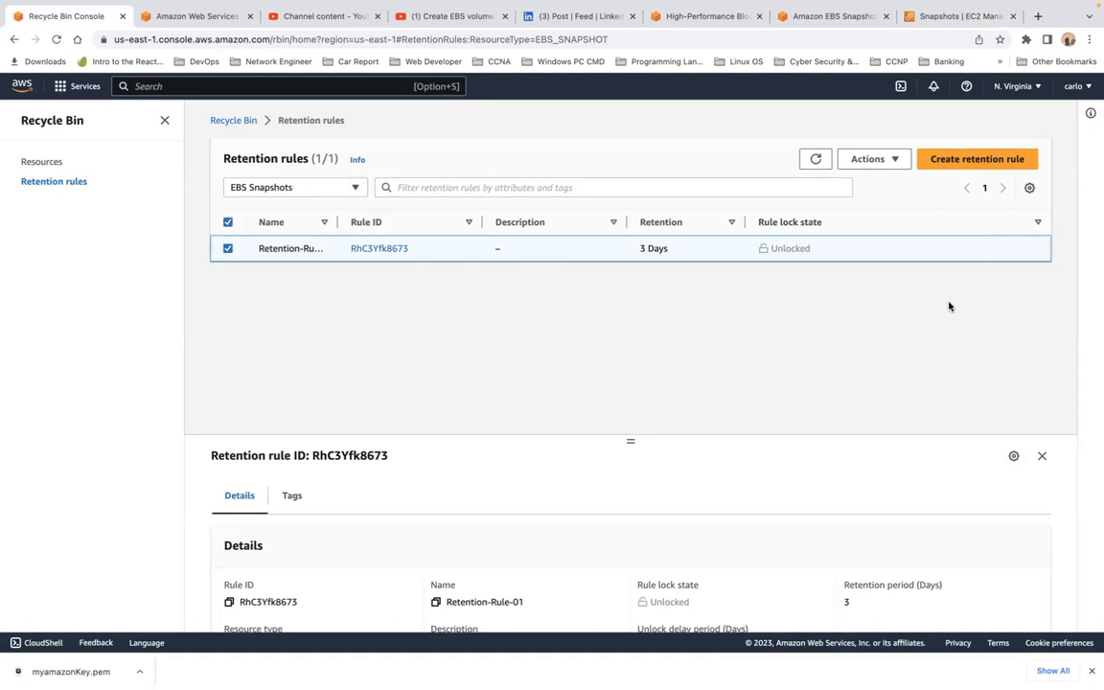
{"action": "scroll", "coordinate": [949, 319], "scroll_direction": "down", "scroll_amount": 2}
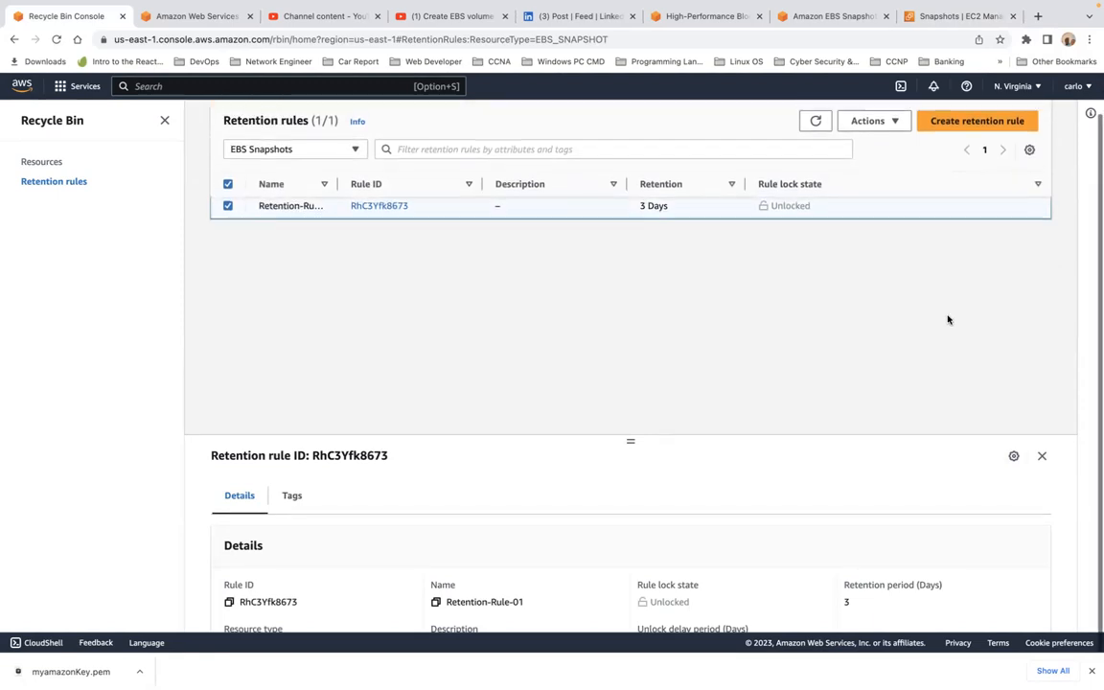
{"action": "scroll", "coordinate": [948, 319], "scroll_direction": "up", "scroll_amount": 2}
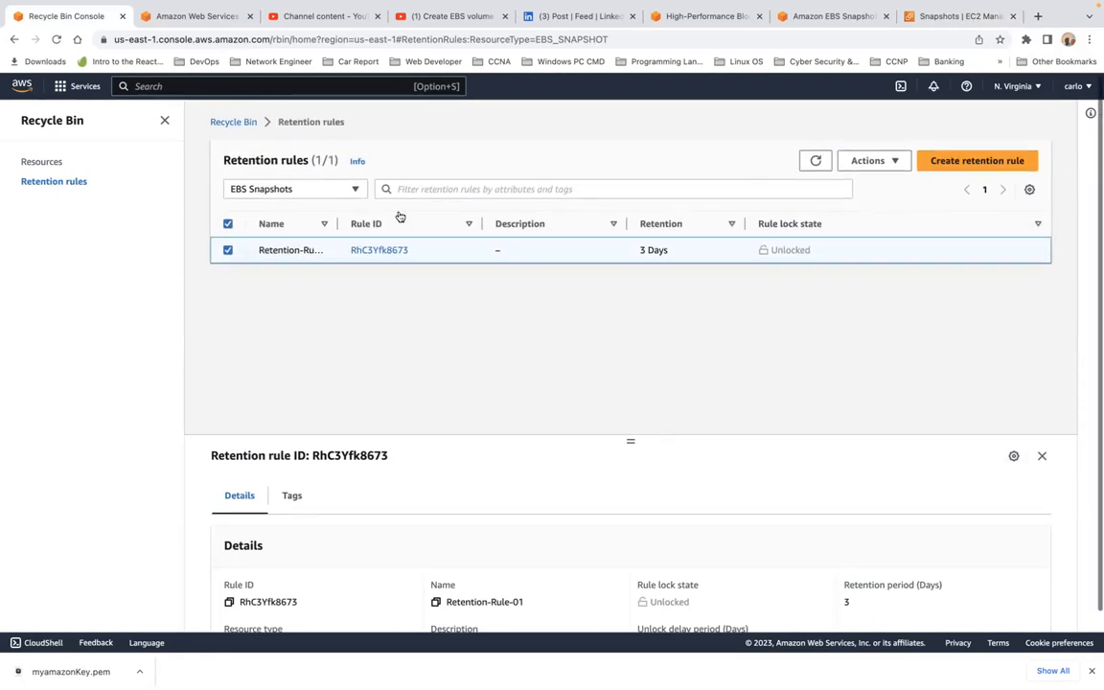
{"action": "left_click", "coordinate": [55, 40]}
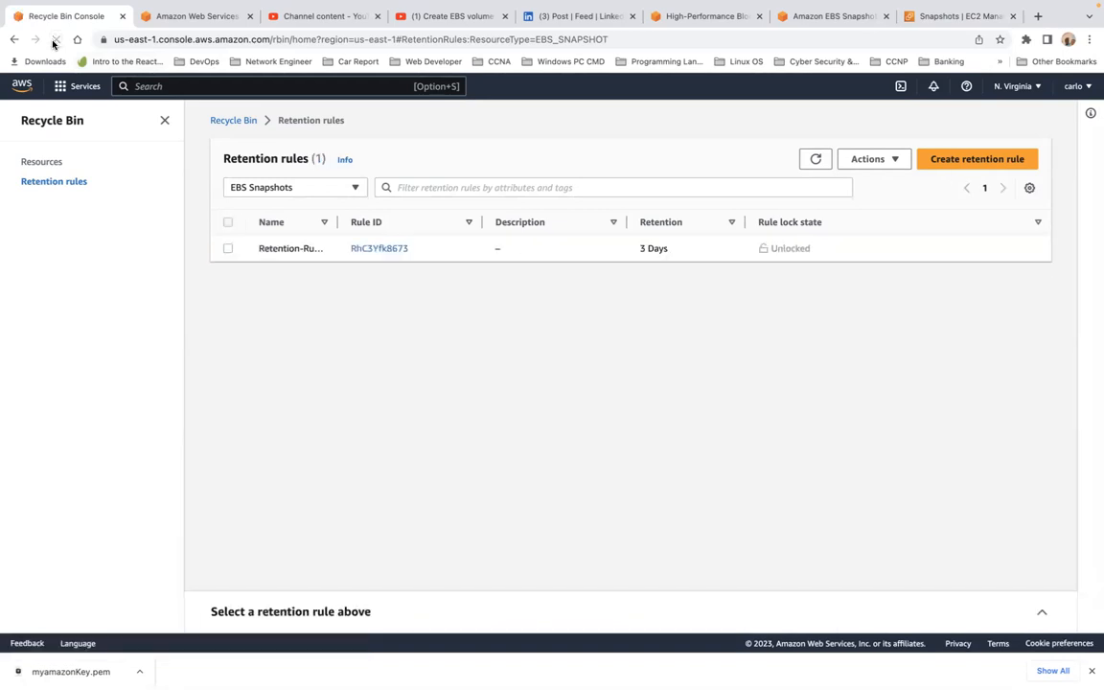
{"action": "left_click", "coordinate": [228, 251]}
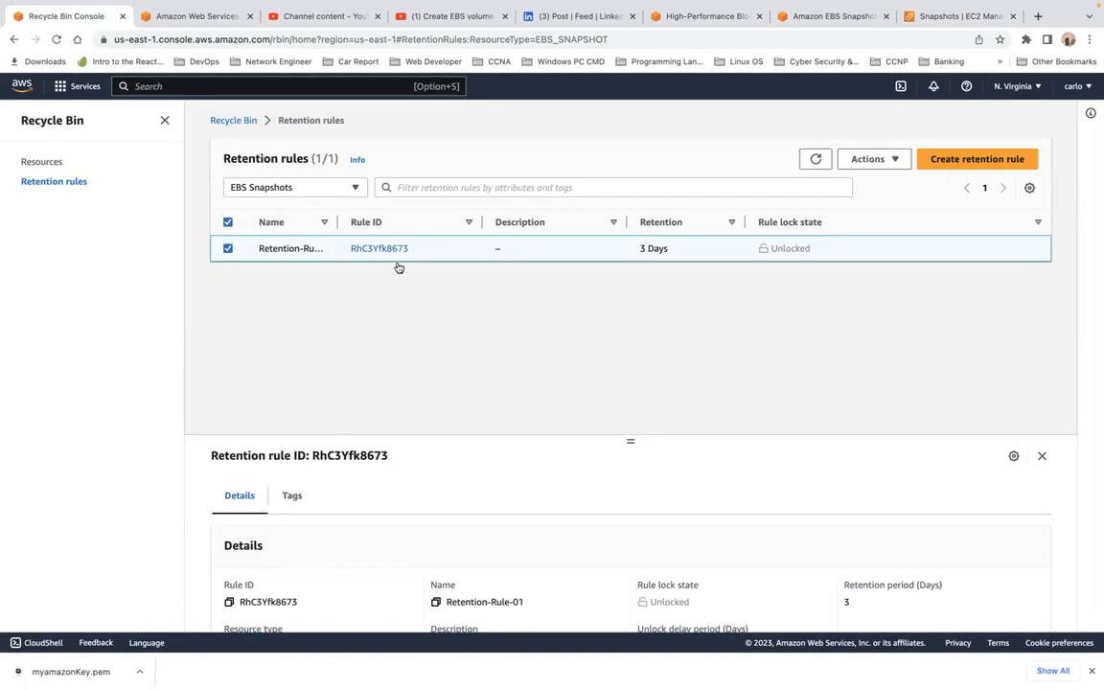
{"action": "scroll", "coordinate": [398, 267], "scroll_direction": "down", "scroll_amount": 1}
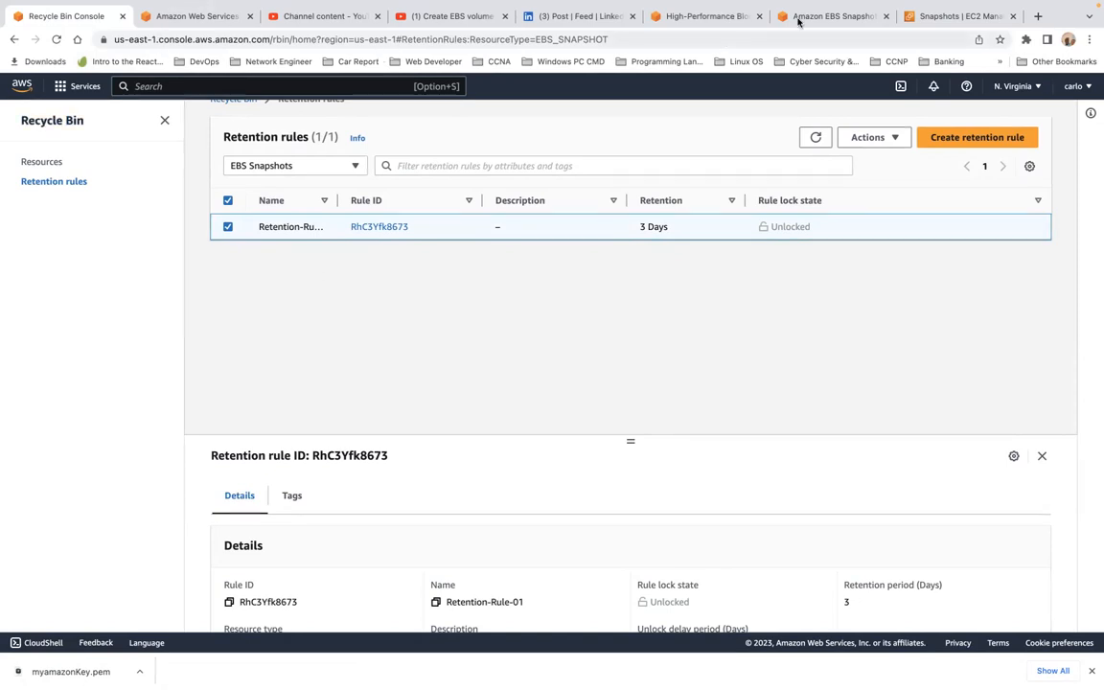
Recheck the reloaded EC2 Snapshots list, open the Recycle Bin home page from it, and close that browser tab
{"action": "left_click", "coordinate": [926, 15]}
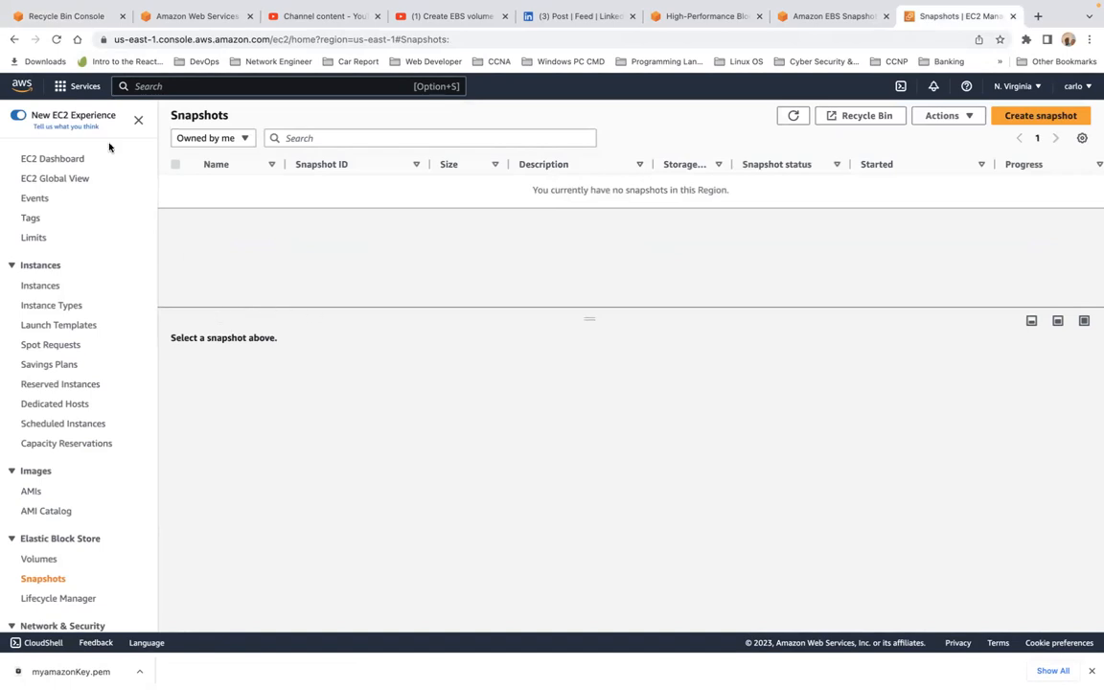
{"action": "left_click", "coordinate": [55, 40]}
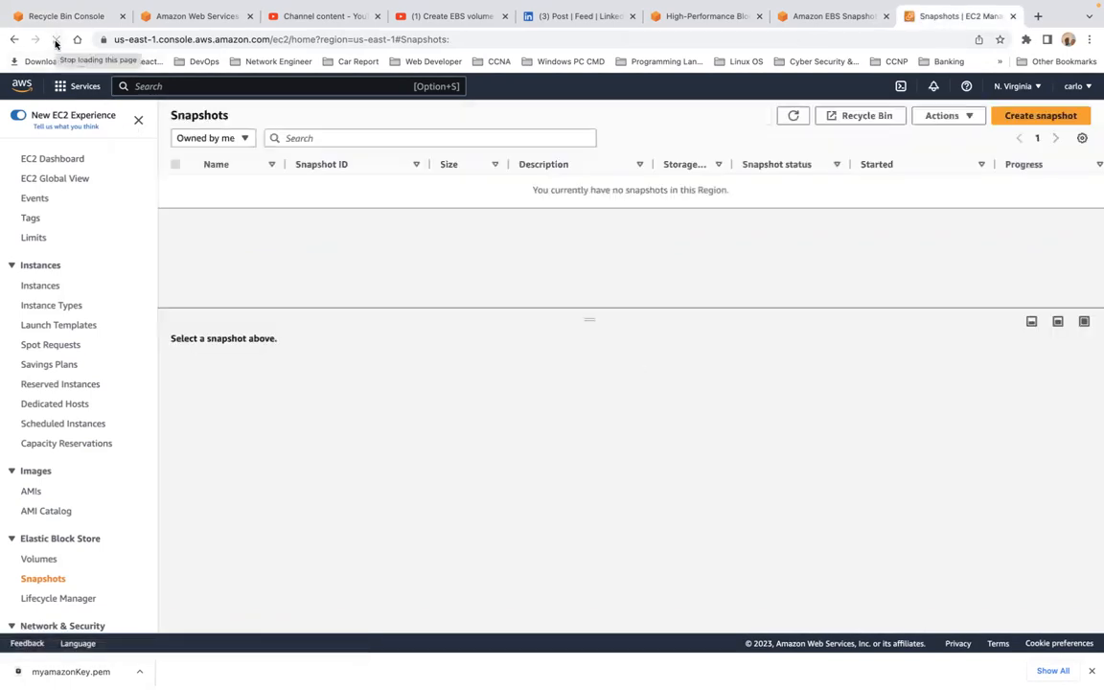
{"action": "left_click", "coordinate": [861, 116]}
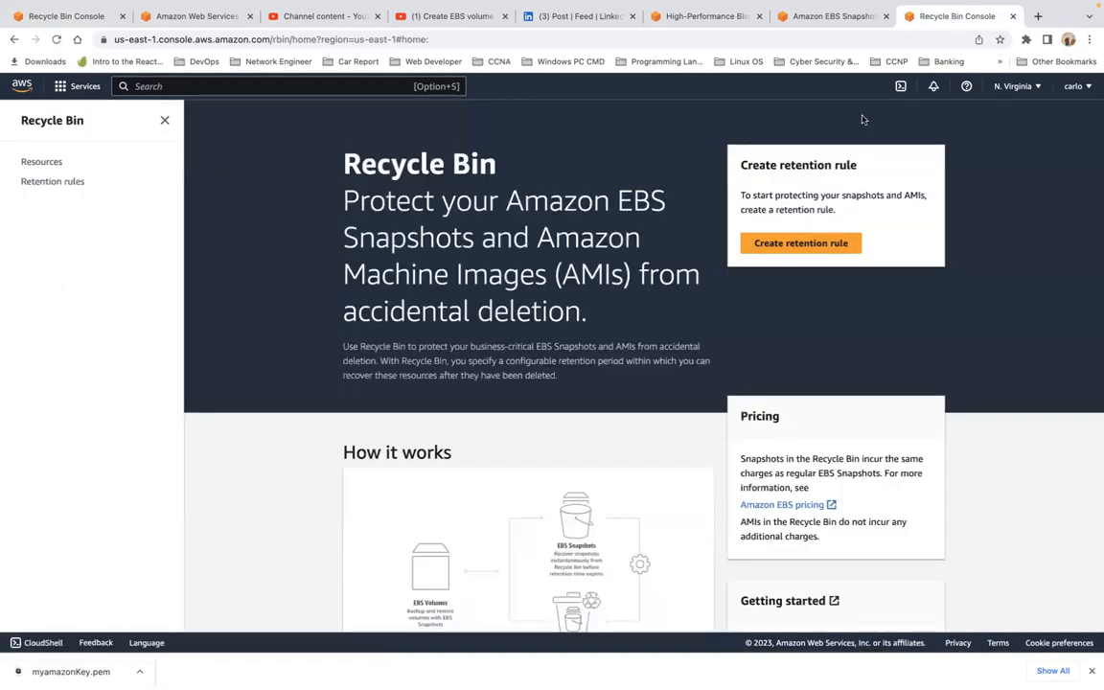
{"action": "left_click", "coordinate": [1014, 16]}
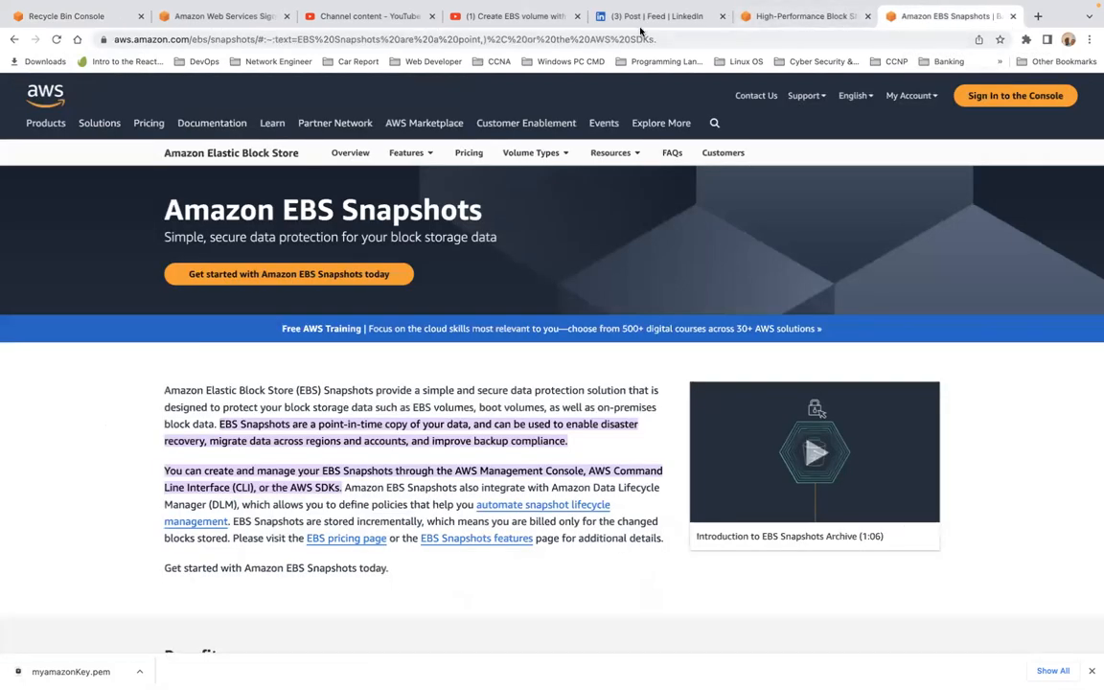
Go back to the remaining Recycle Bin console and open its Resources list of deleted EBS snapshots
{"action": "left_click", "coordinate": [840, 19]}
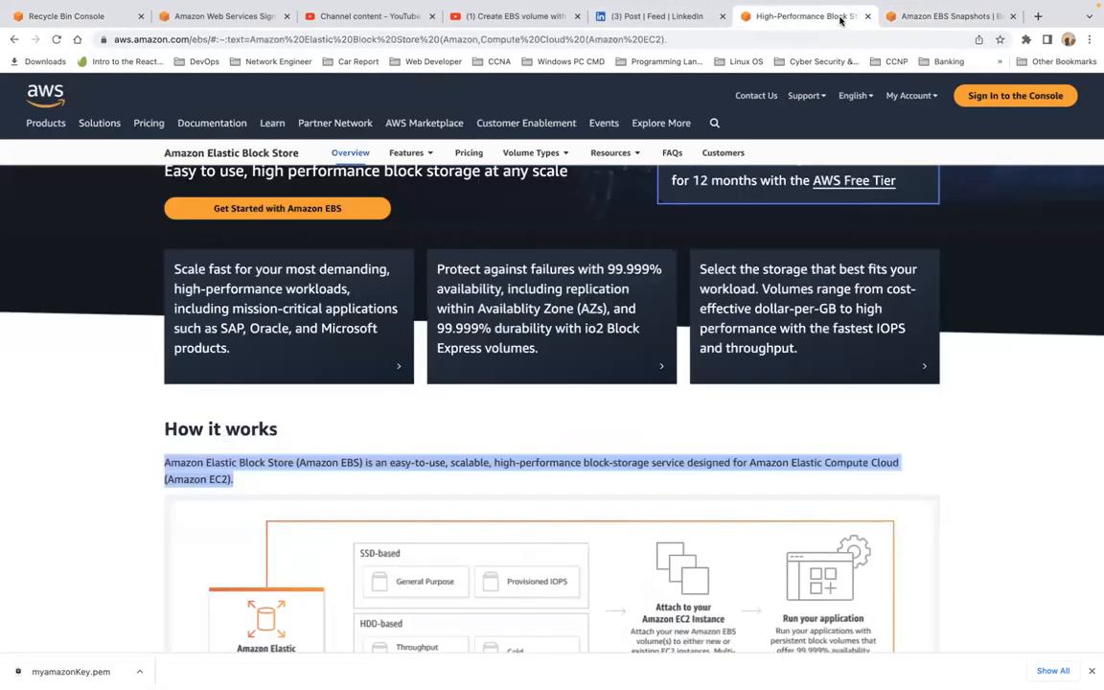
{"action": "left_click", "coordinate": [103, 21]}
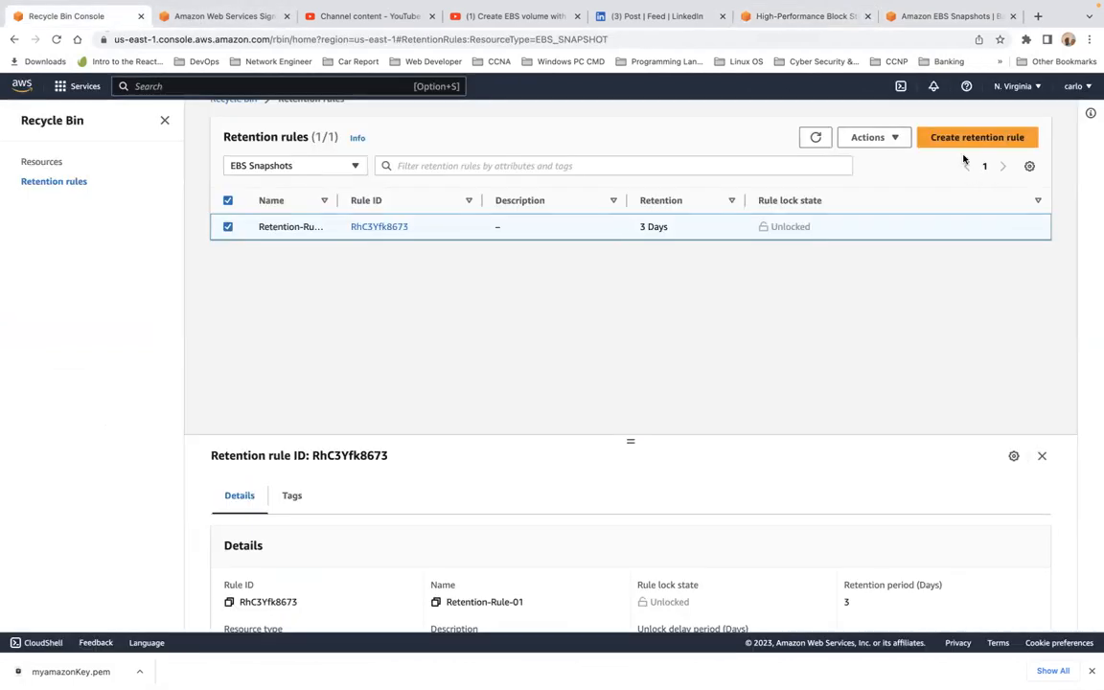
{"action": "left_click", "coordinate": [894, 141]}
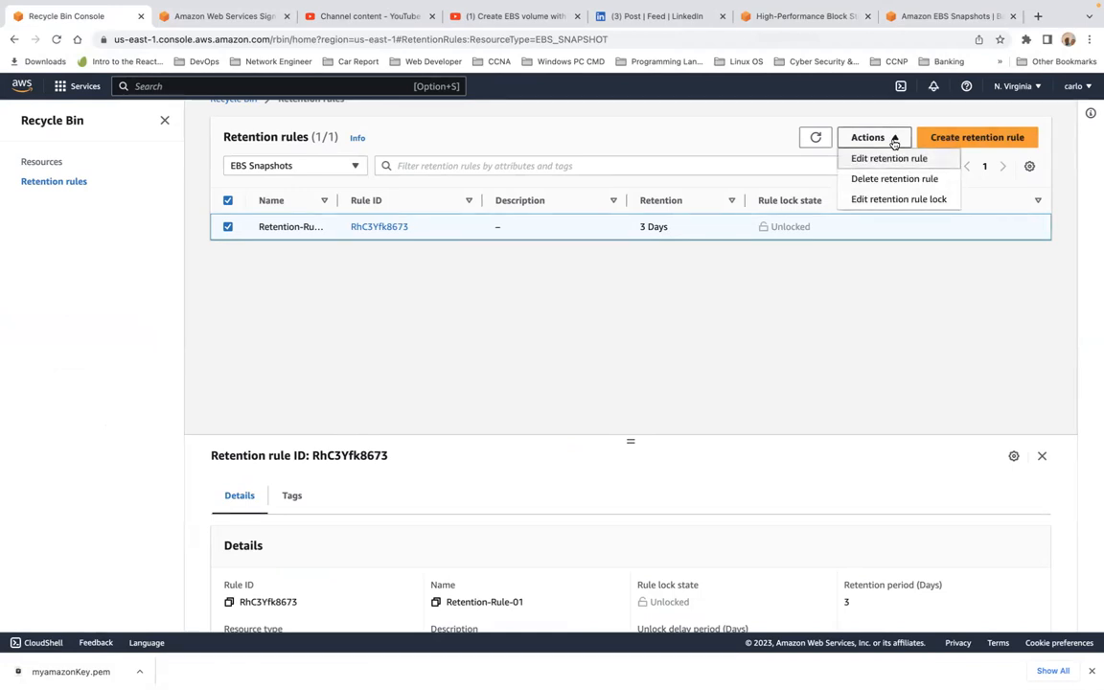
{"action": "left_click", "coordinate": [857, 286]}
{"action": "left_click", "coordinate": [42, 165]}
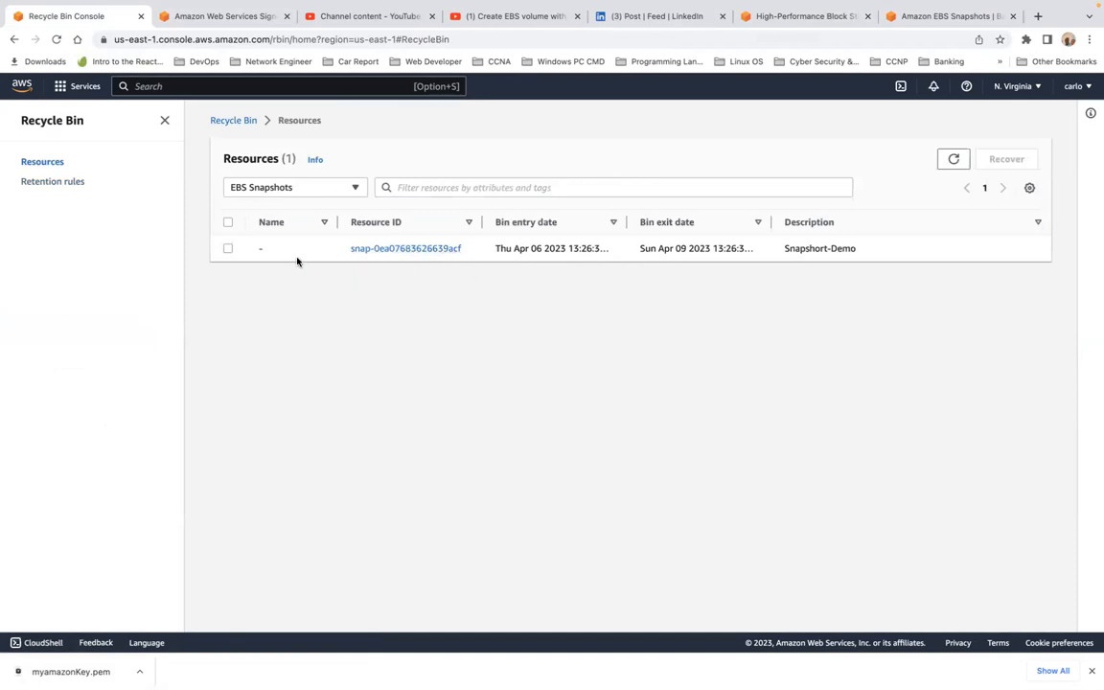
Recover the deleted Snapshort-Demo snapshot from the Recycle Bin and check its Resources and Retention rules lists
{"action": "left_click", "coordinate": [229, 251]}
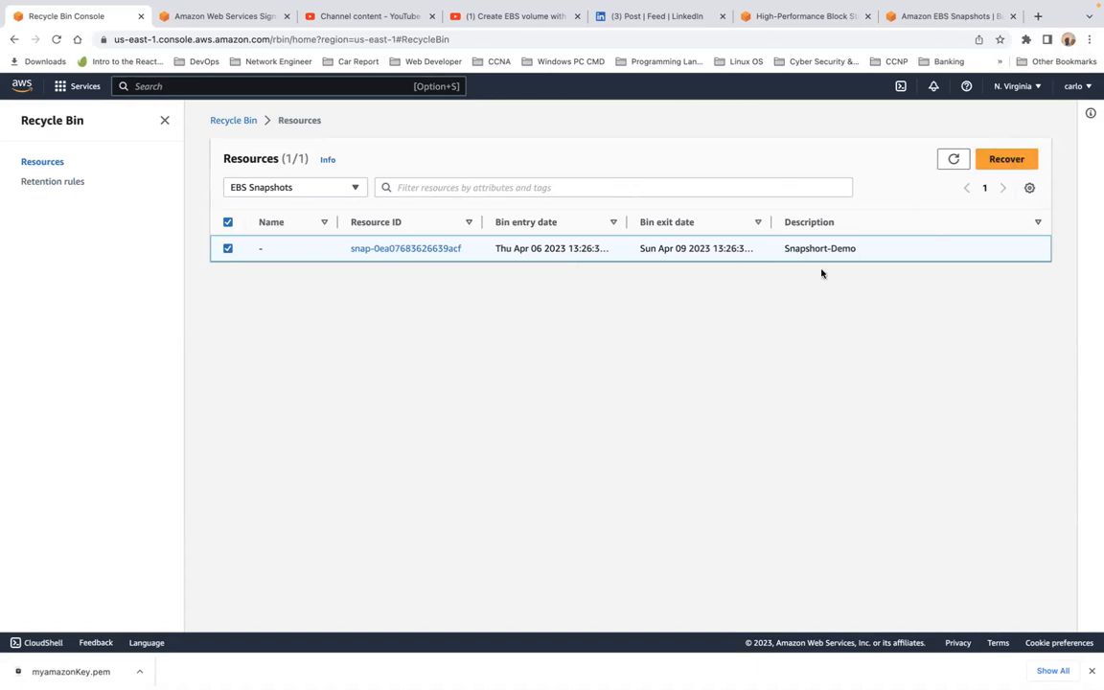
{"action": "left_click", "coordinate": [1006, 161]}
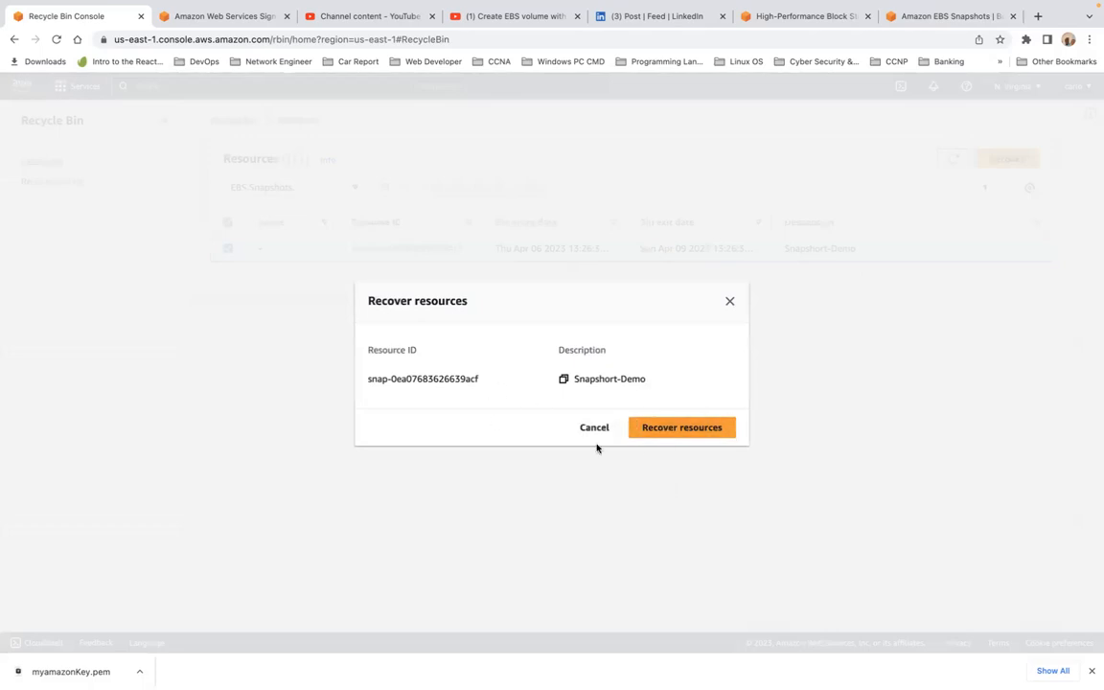
{"action": "left_click", "coordinate": [682, 428]}
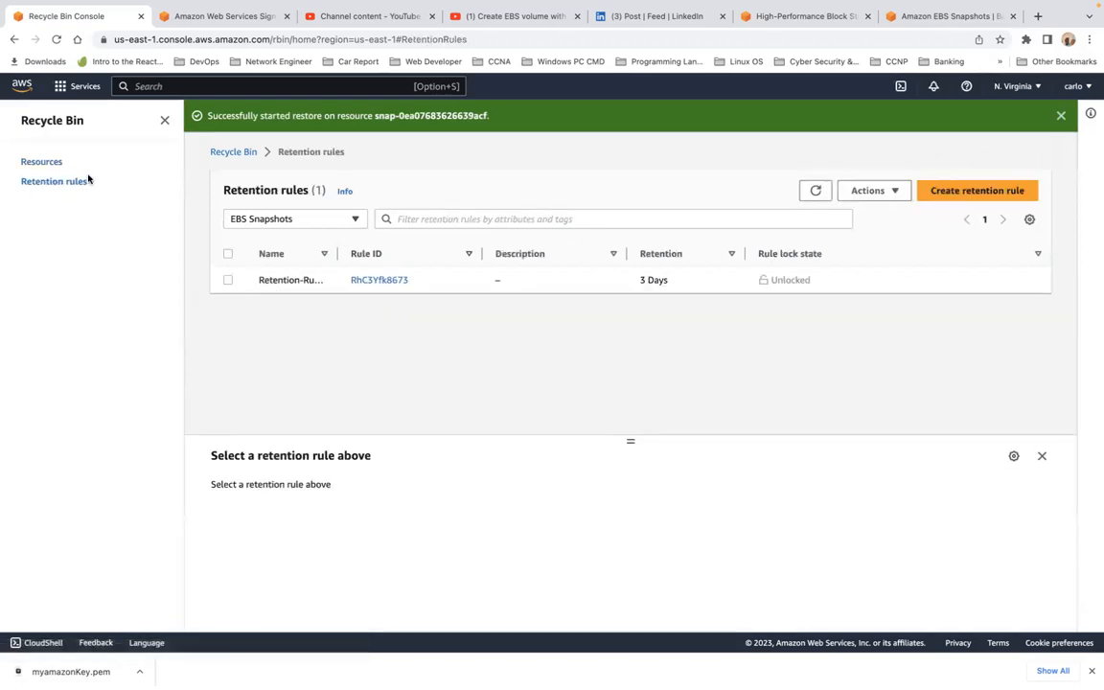
{"action": "left_click", "coordinate": [46, 161]}
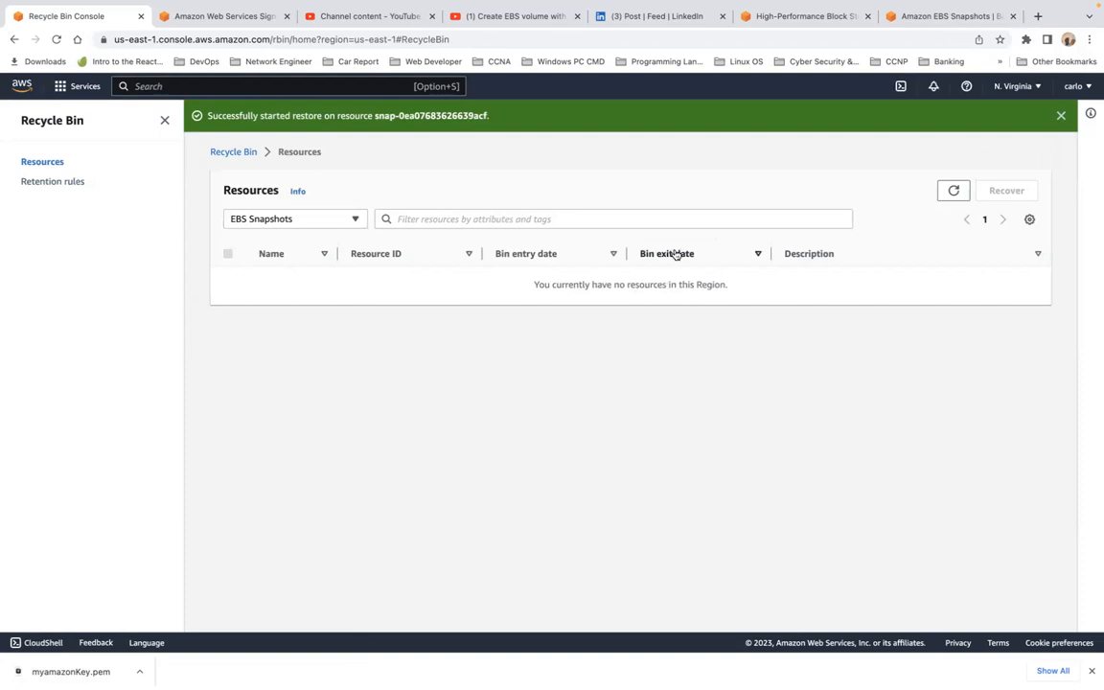
{"action": "left_click", "coordinate": [71, 182]}
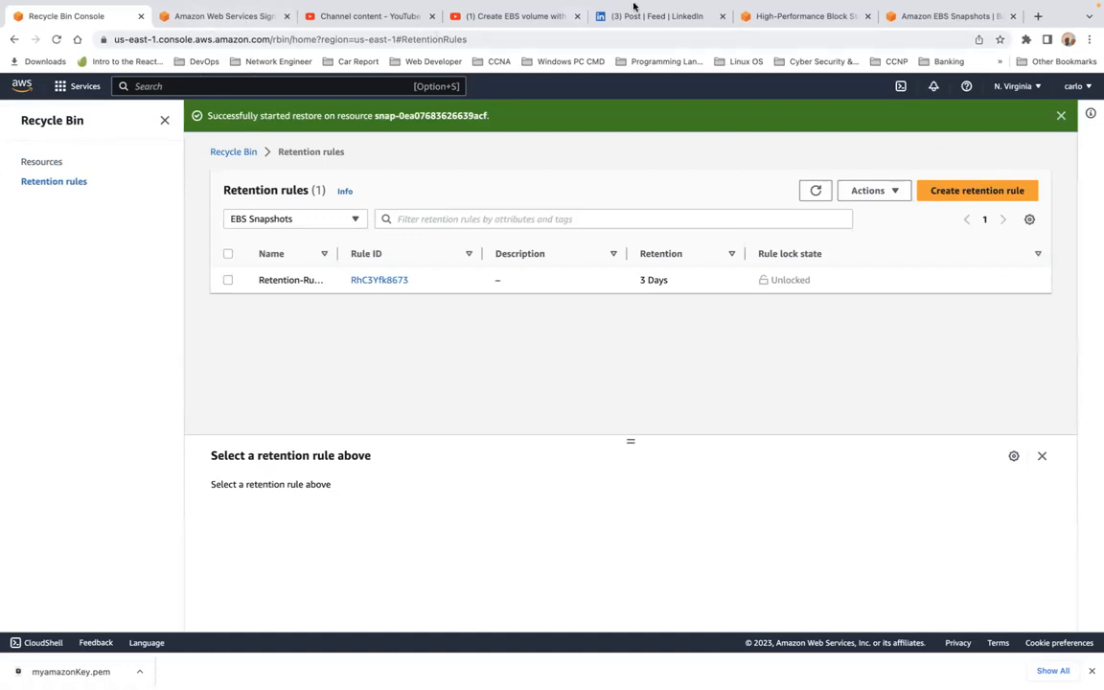
{"action": "left_click", "coordinate": [953, 50]}
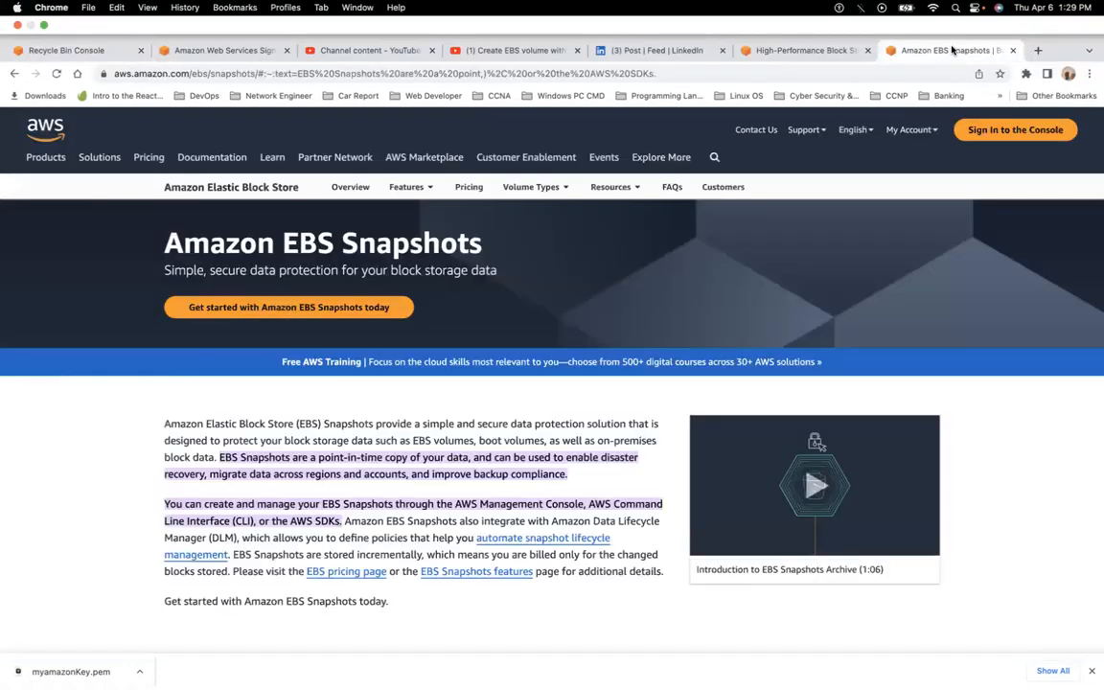
{"action": "left_click", "coordinate": [804, 50]}
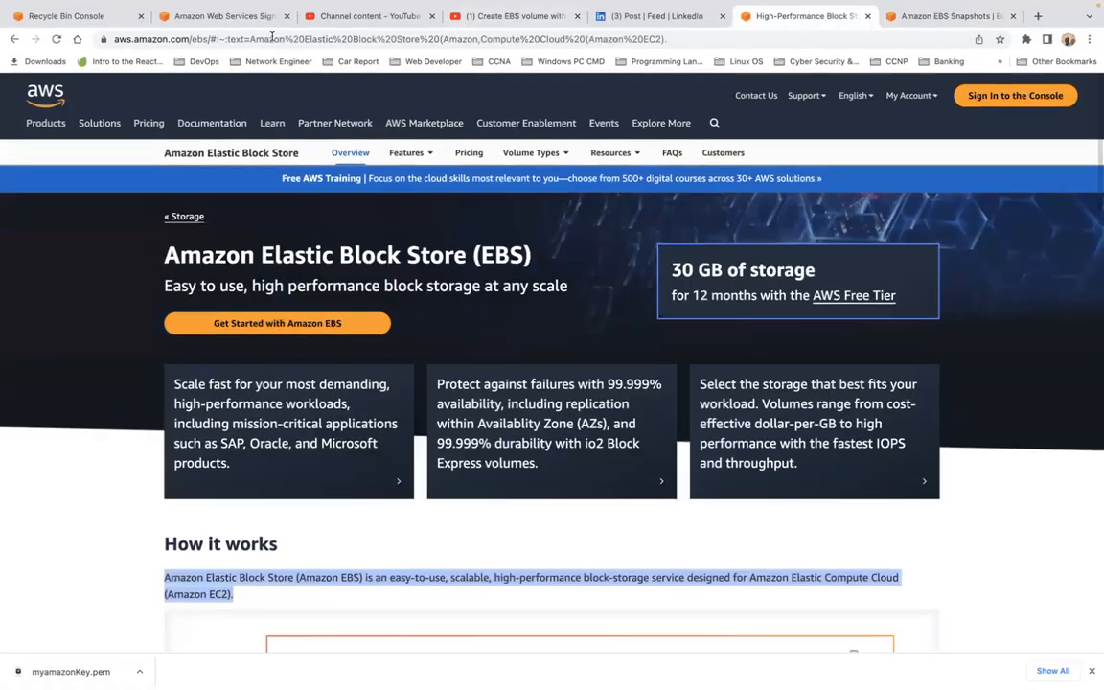
{"action": "left_click", "coordinate": [80, 17]}
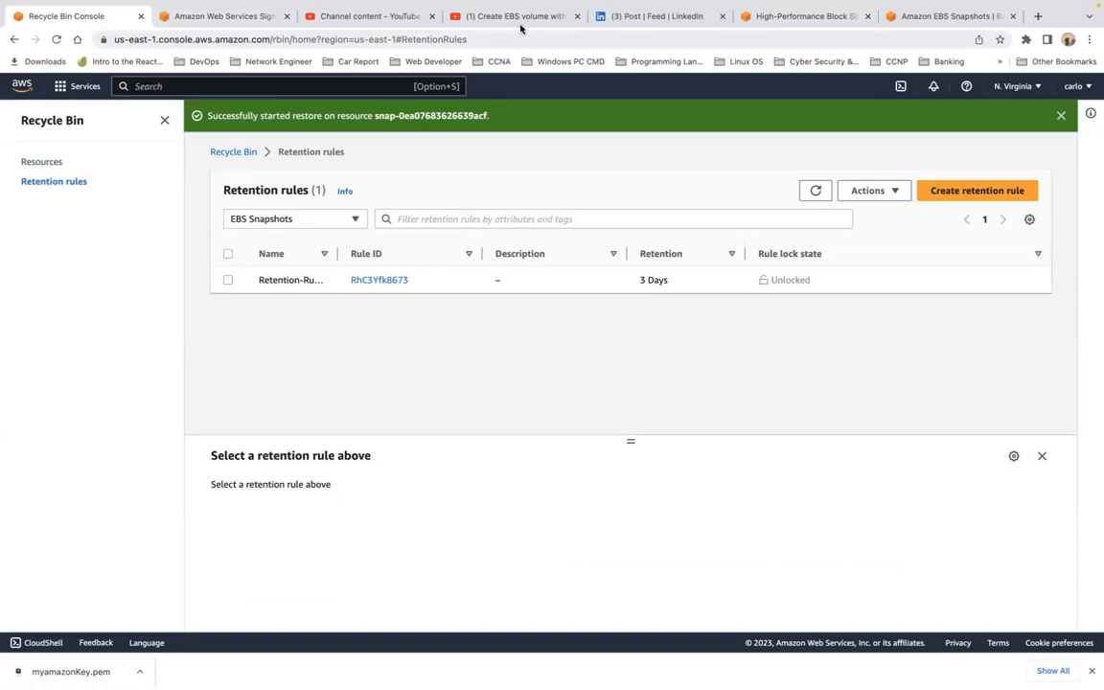
{"action": "left_click", "coordinate": [934, 16]}
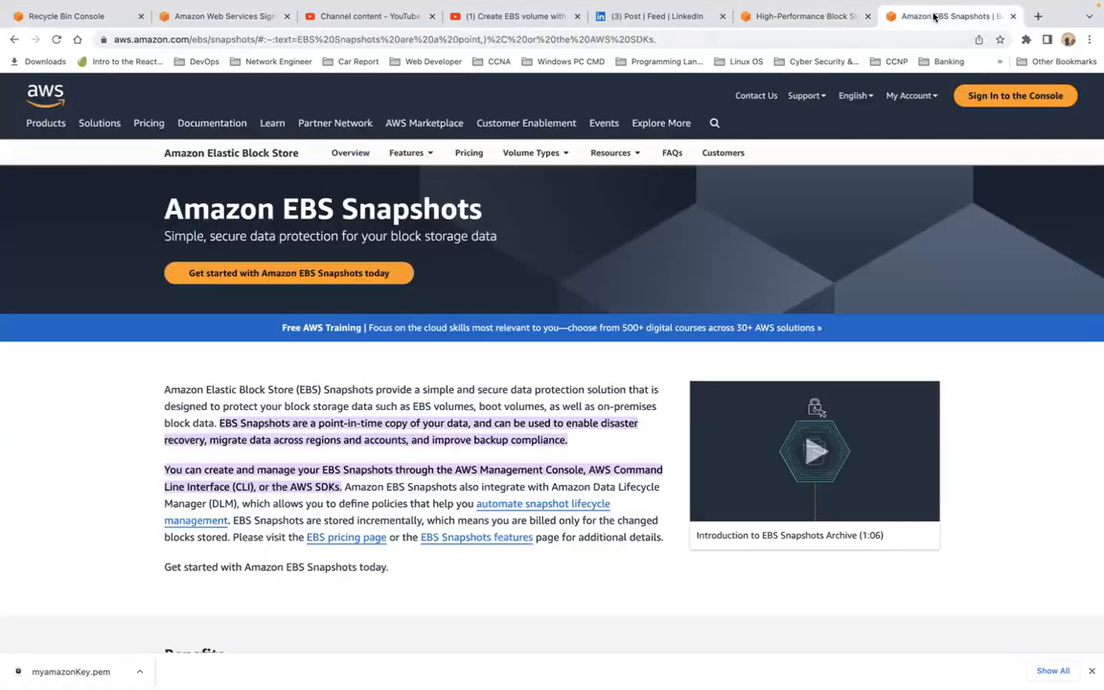
{"action": "left_click", "coordinate": [808, 19]}
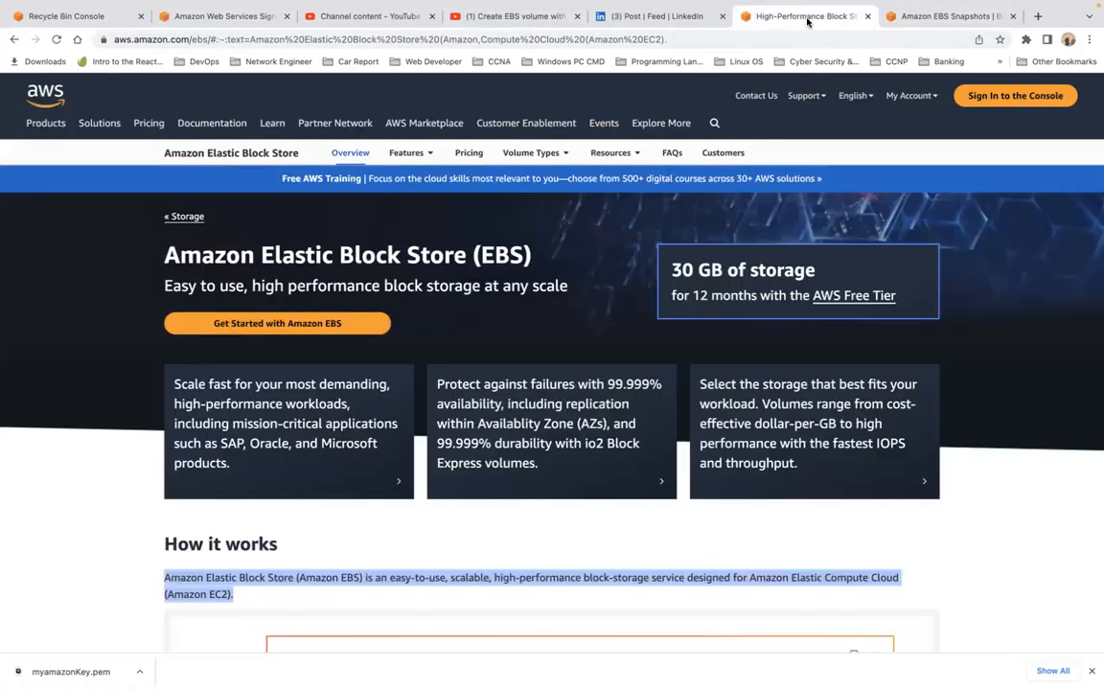
{"action": "left_click", "coordinate": [213, 14]}
{"action": "left_click", "coordinate": [54, 18]}
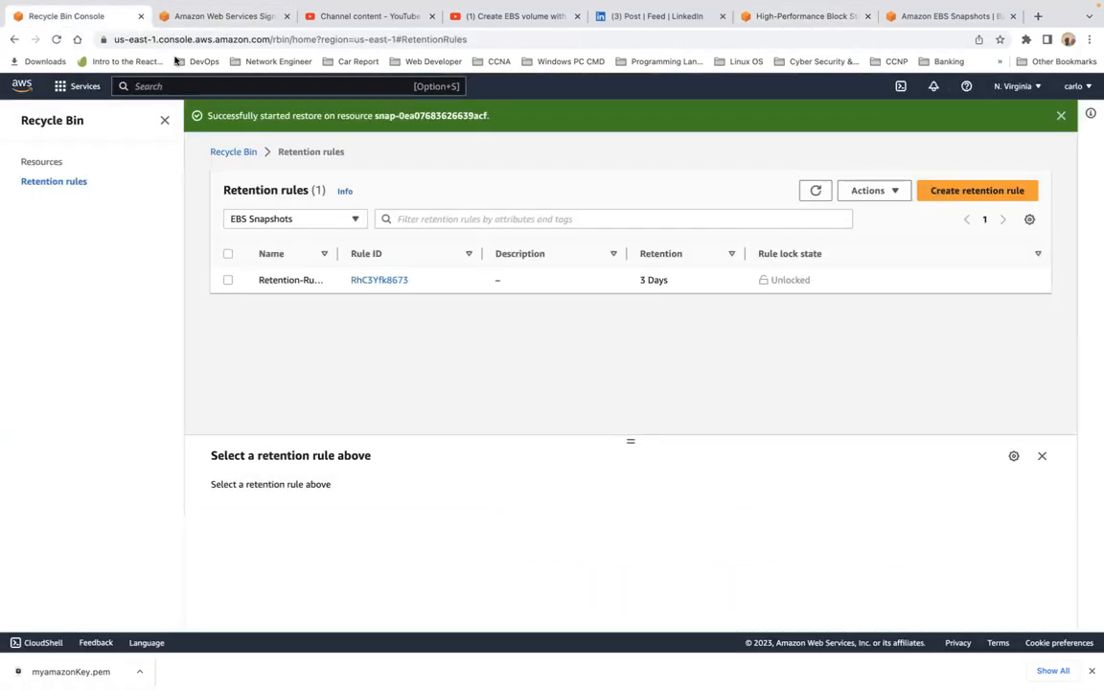
Open a second copy of the Recycle Bin retention rules page in a new browser tab using its URL
{"action": "left_click", "coordinate": [218, 40]}
{"action": "key", "text": "super+c"}
{"action": "mouse_move", "coordinate": [695, 5]}
{"action": "left_click", "coordinate": [1035, 49]}
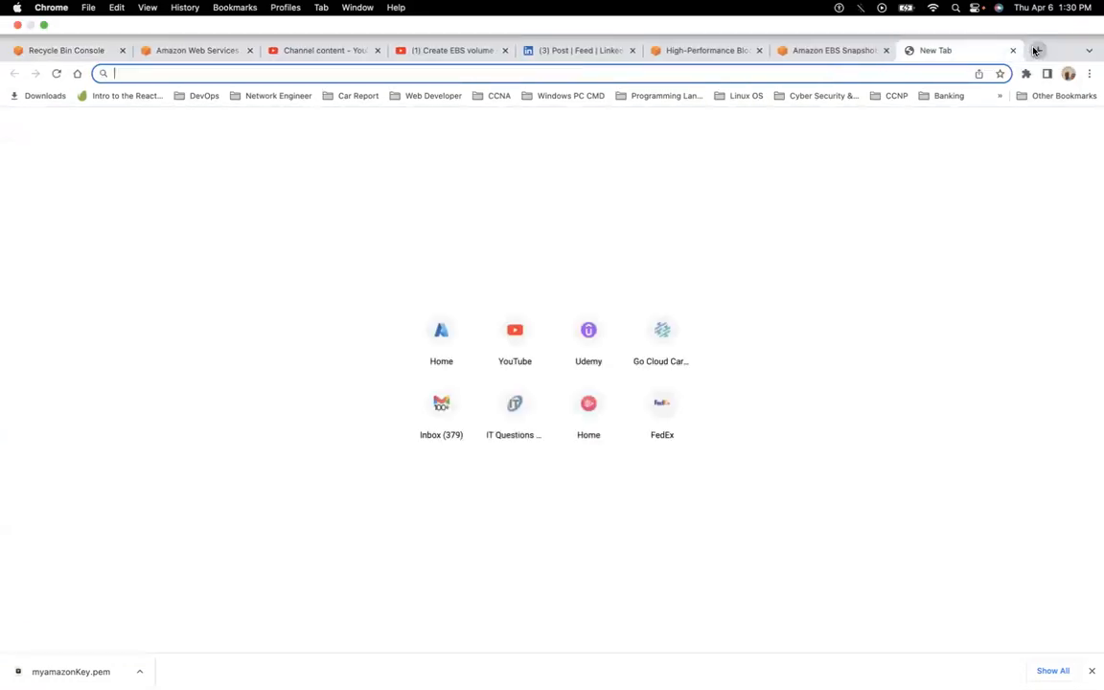
{"action": "key", "text": "super+v"}
{"action": "key", "text": "Return"}
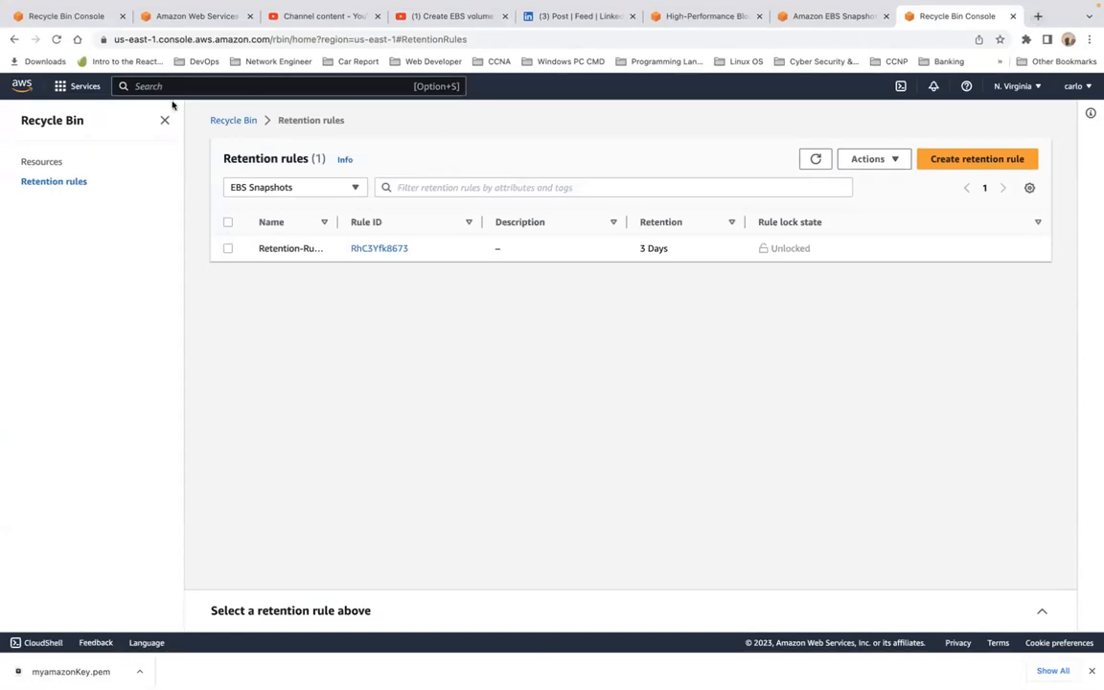
Go to the EC2 service in the new tab, open its Elastic Block Store Snapshots list, and reload the page
{"action": "left_click", "coordinate": [179, 90]}
{"action": "type", "text": "ec"}
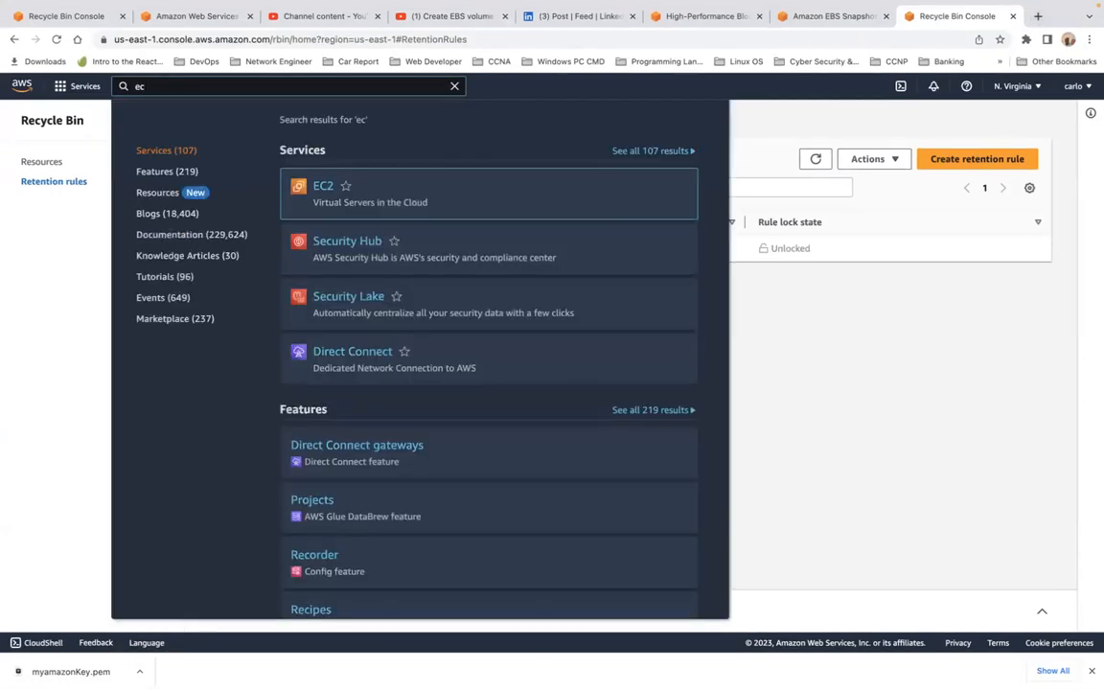
{"action": "left_click", "coordinate": [322, 187]}
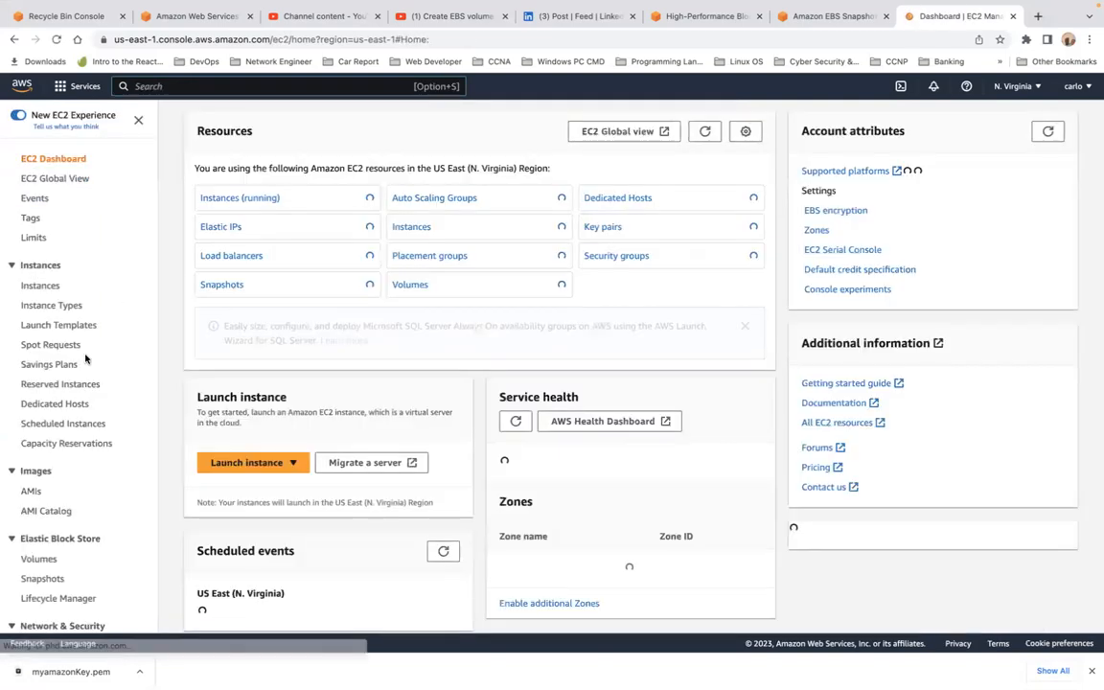
{"action": "scroll", "coordinate": [85, 359], "scroll_direction": "down", "scroll_amount": 3}
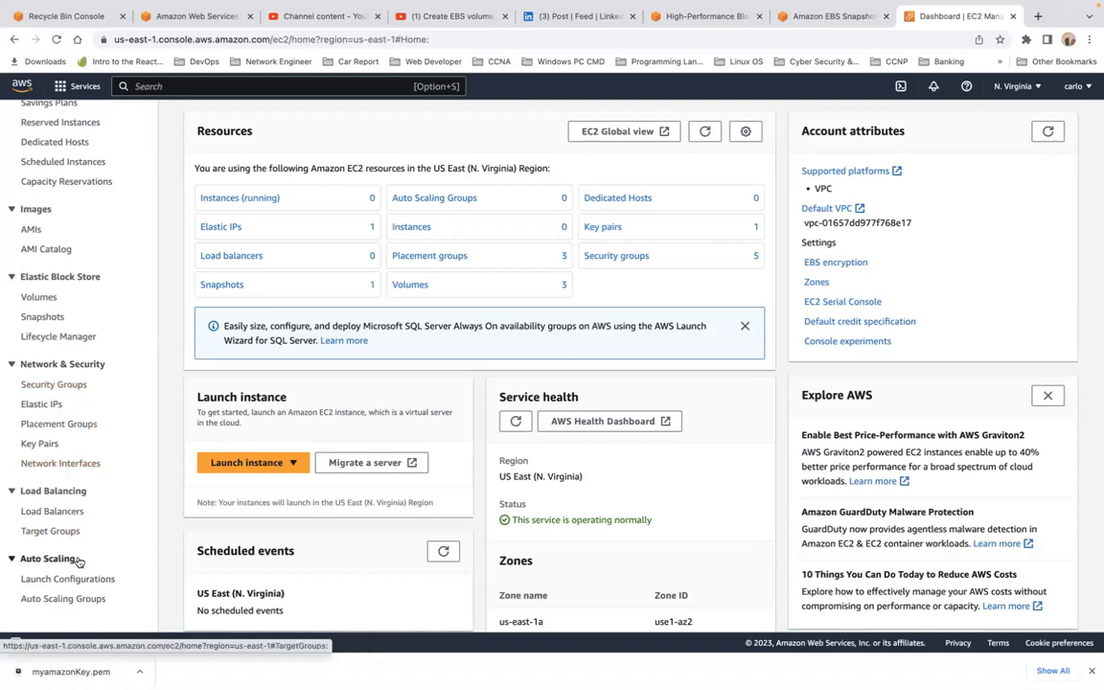
{"action": "left_click", "coordinate": [43, 318]}
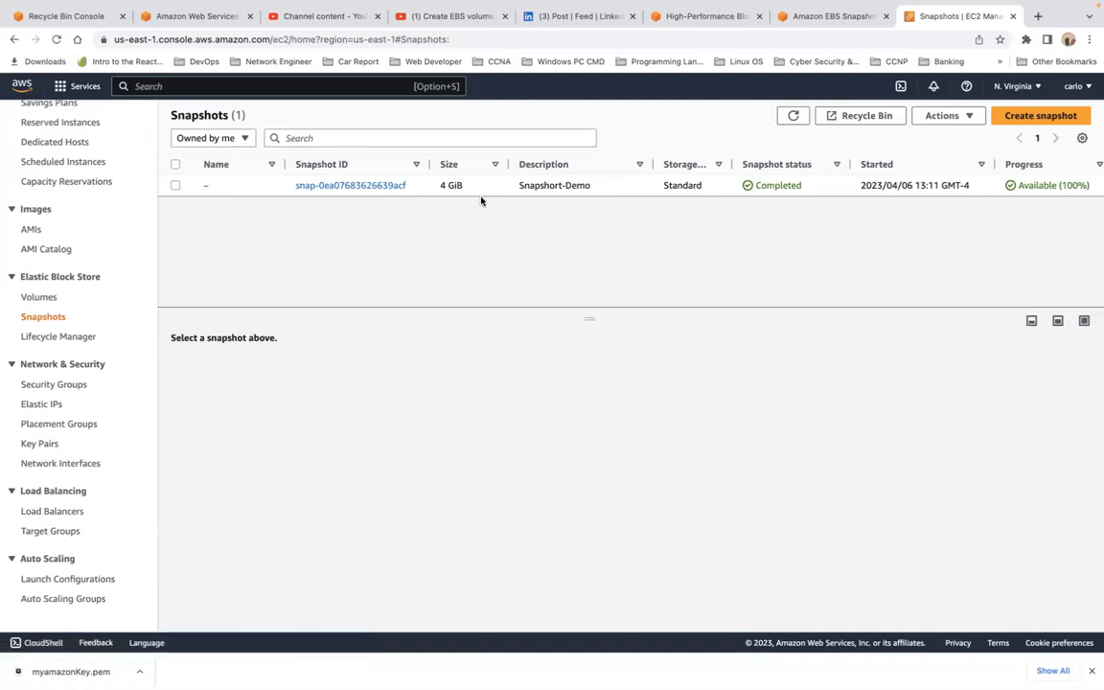
{"action": "left_click", "coordinate": [55, 39]}
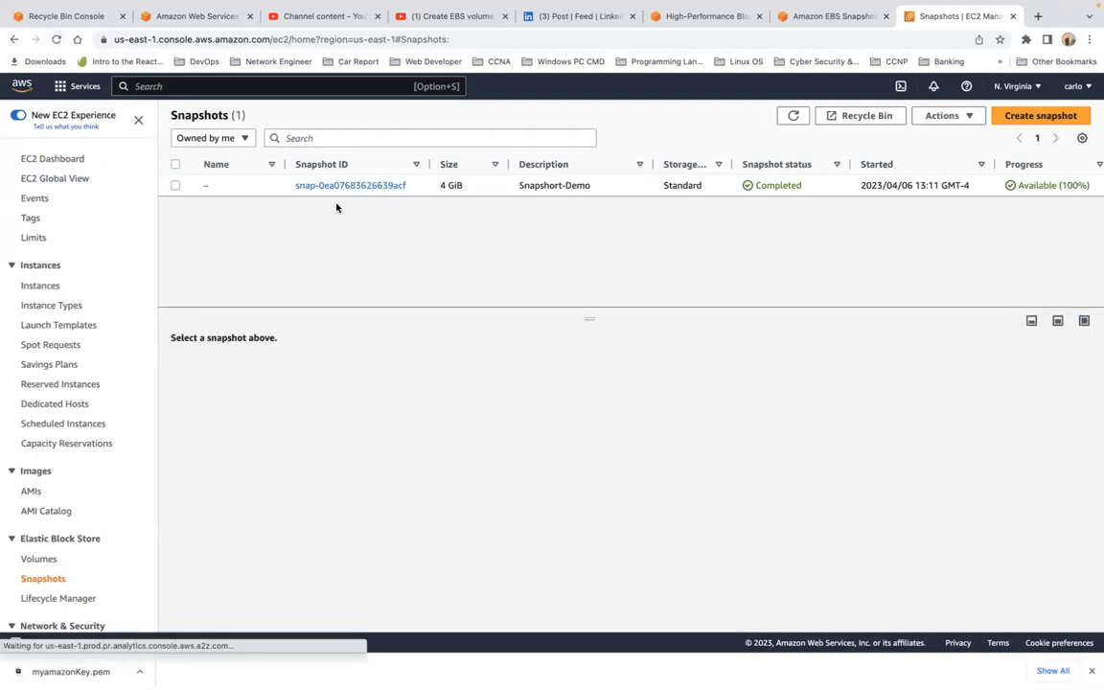
Delete the restored Snapshort-Demo snapshot again and reload the Snapshots page
{"action": "left_click", "coordinate": [176, 185]}
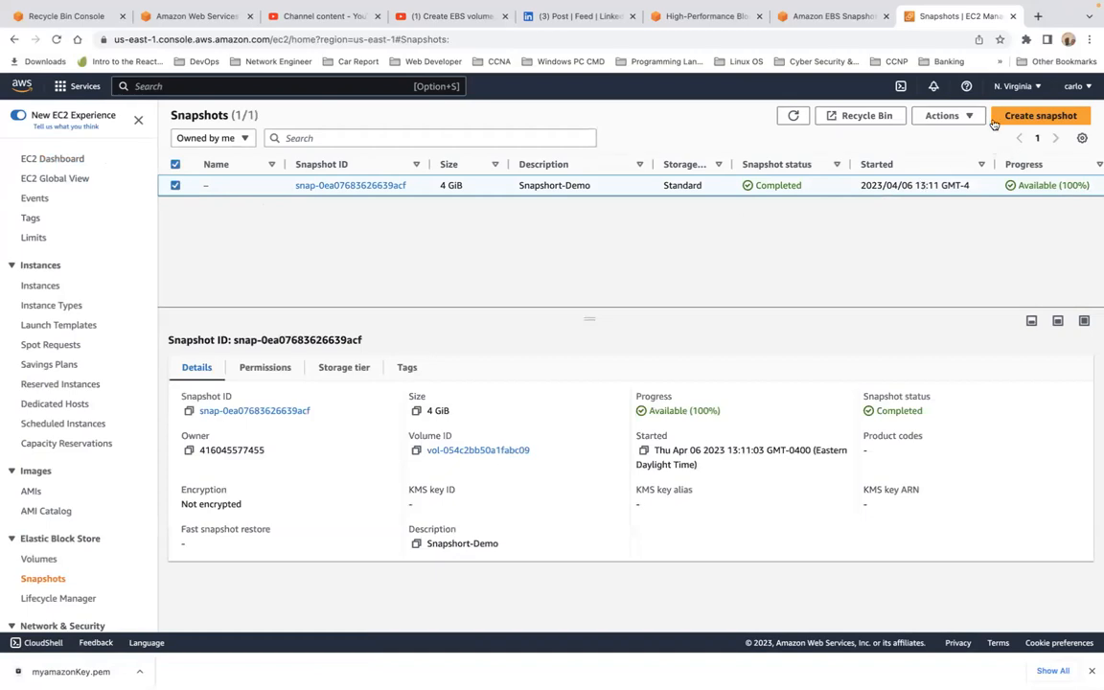
{"action": "left_click", "coordinate": [971, 117]}
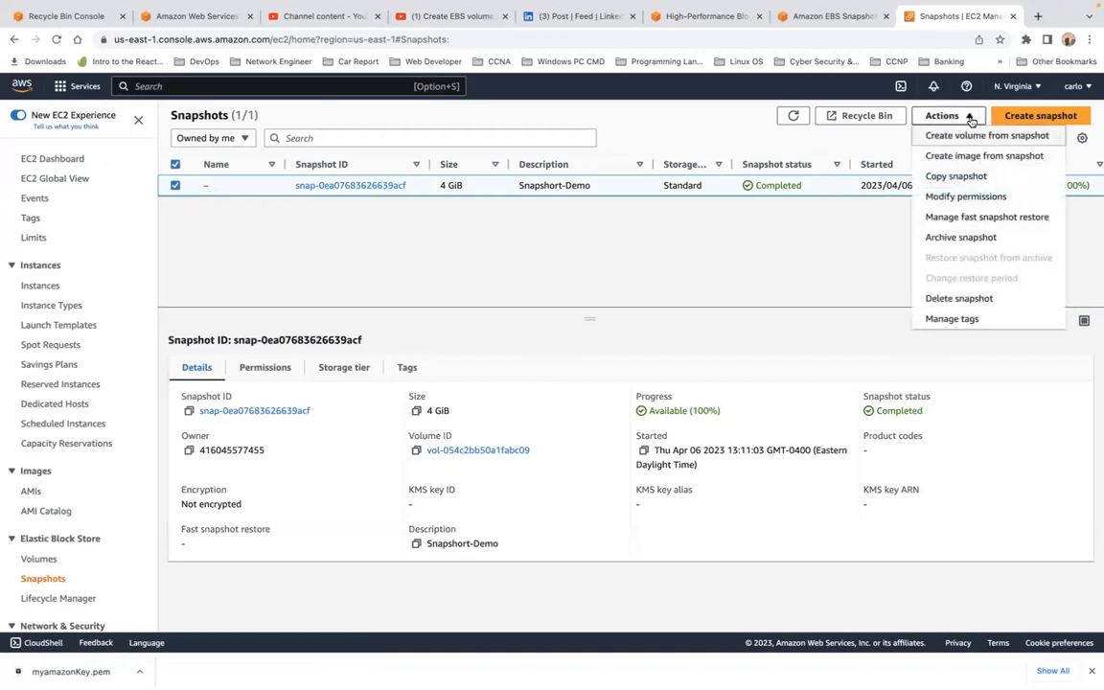
{"action": "left_click", "coordinate": [983, 299]}
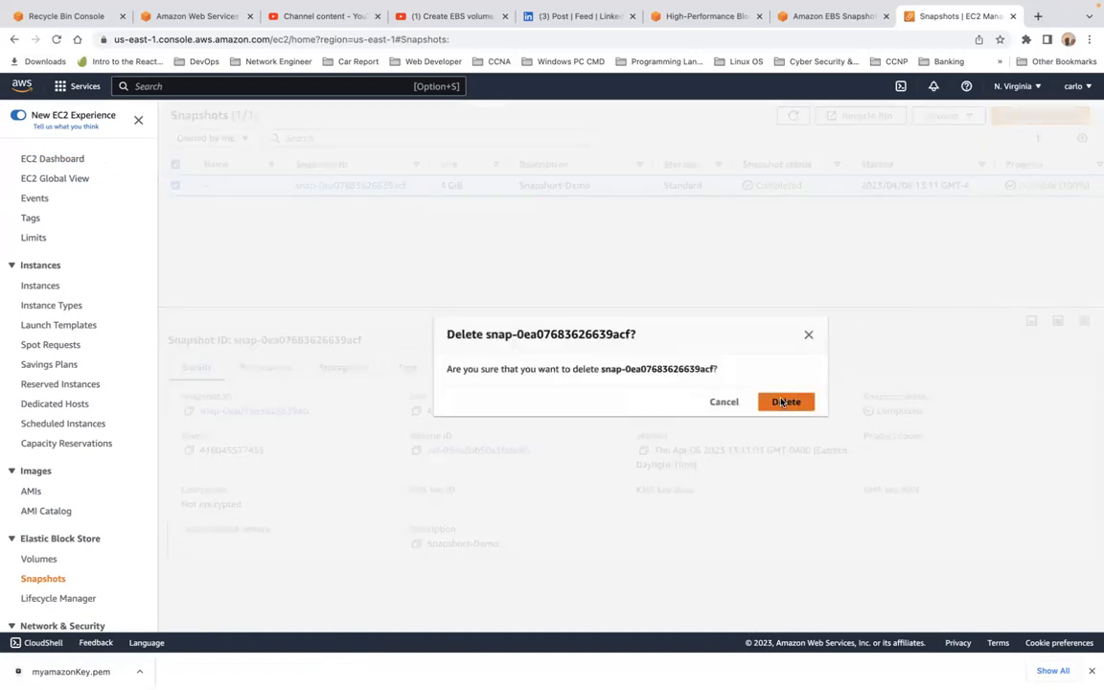
{"action": "left_click", "coordinate": [785, 402]}
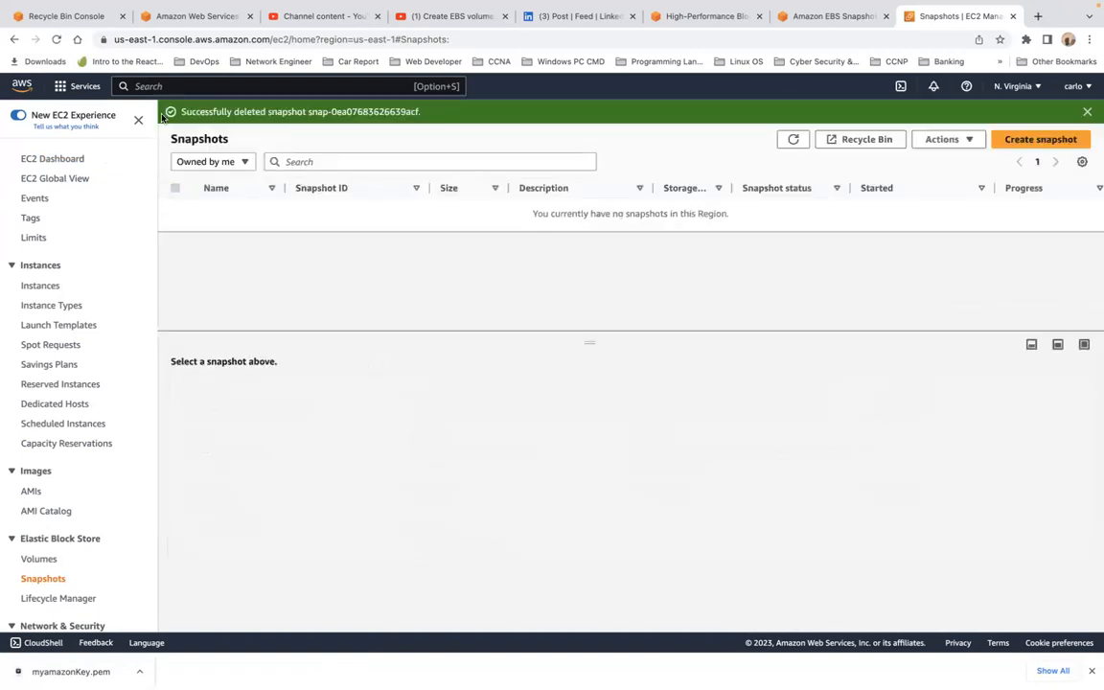
{"action": "left_click", "coordinate": [57, 40]}
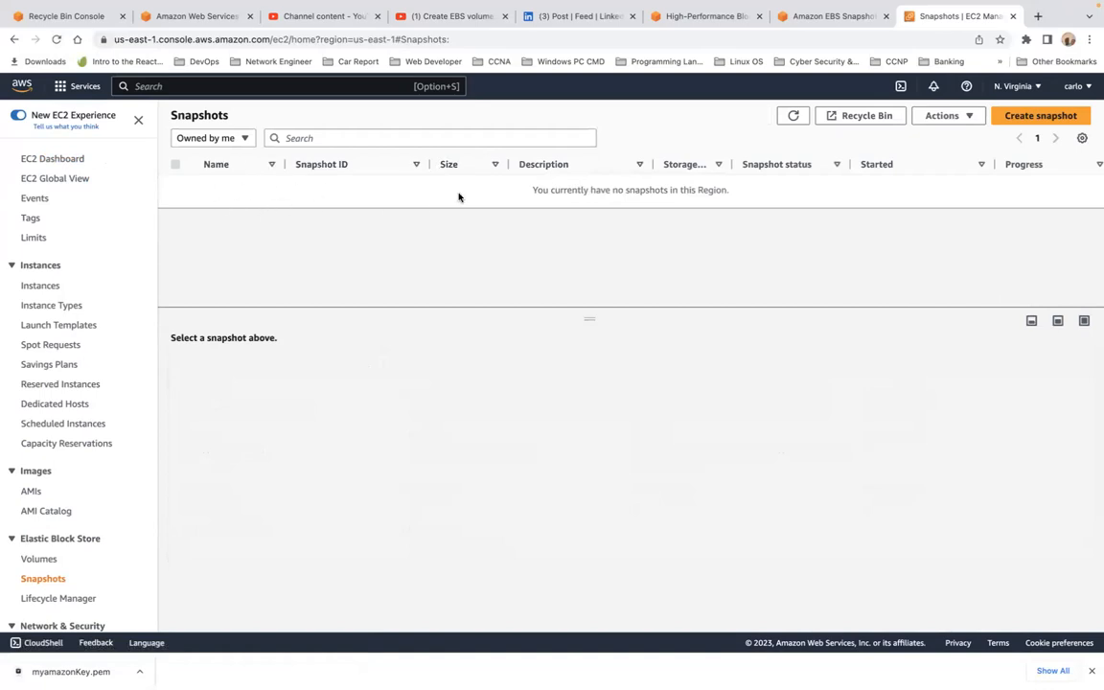
{"action": "left_click", "coordinate": [840, 17]}
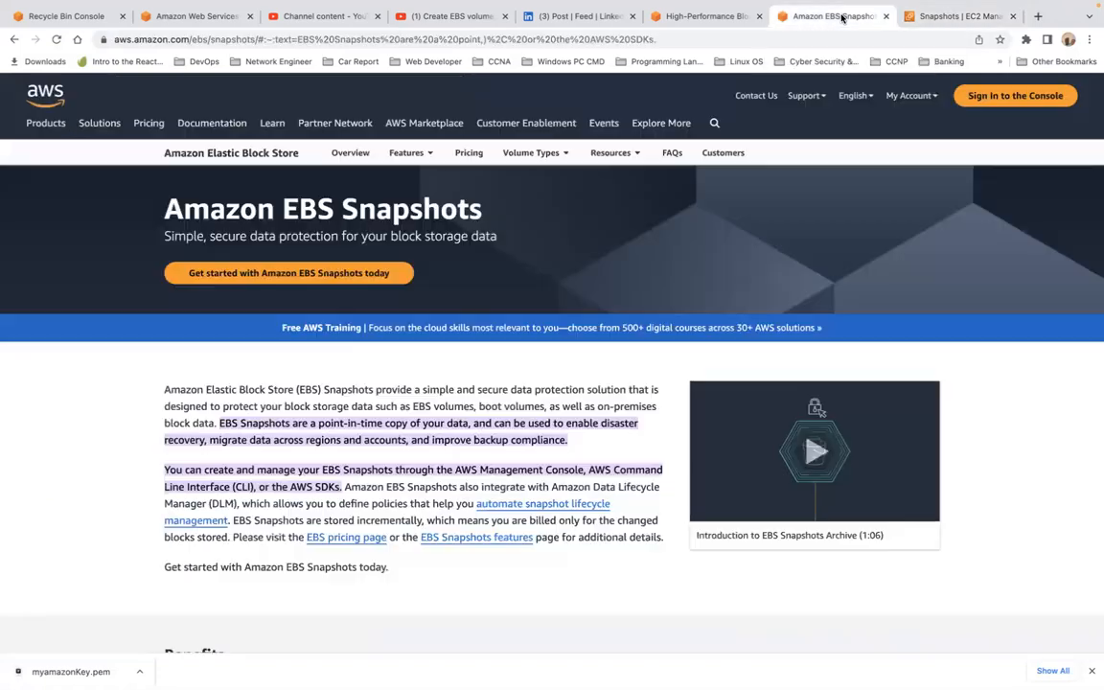
{"action": "left_click", "coordinate": [954, 15]}
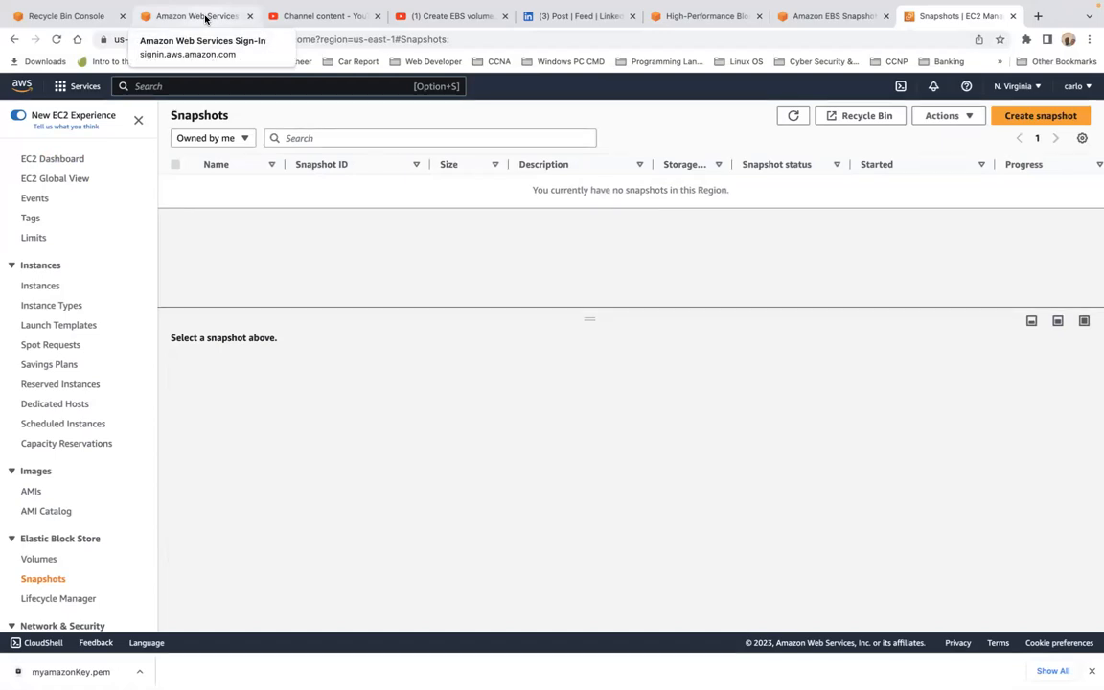
{"action": "left_click", "coordinate": [205, 19]}
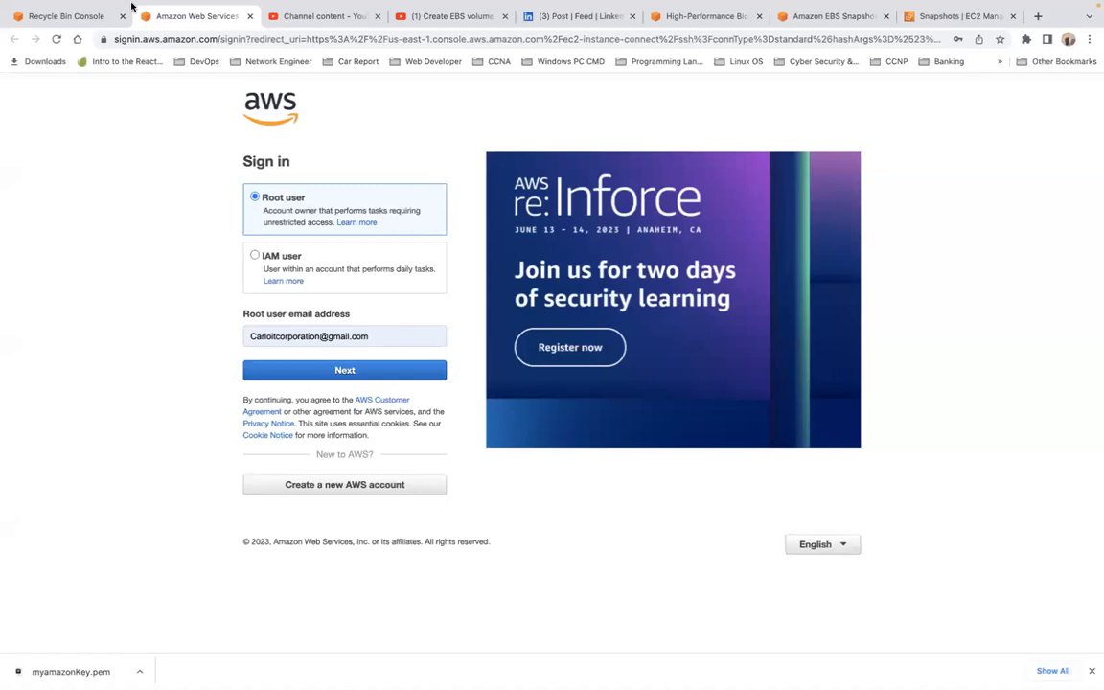
{"action": "left_click", "coordinate": [88, 17]}
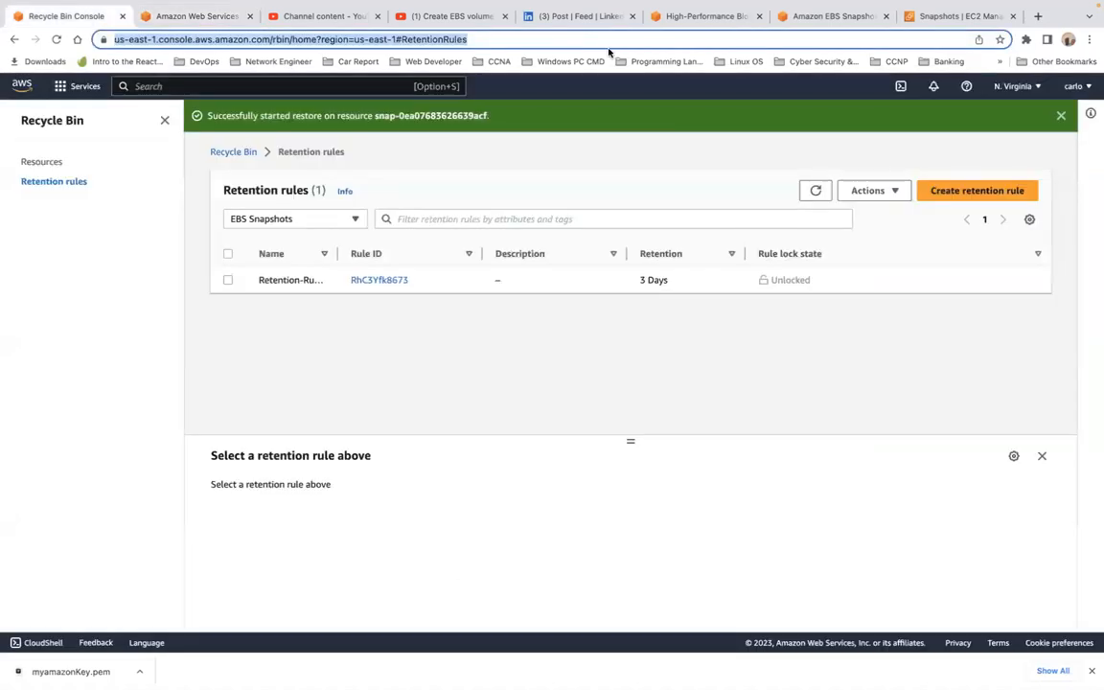
{"action": "left_click", "coordinate": [850, 18]}
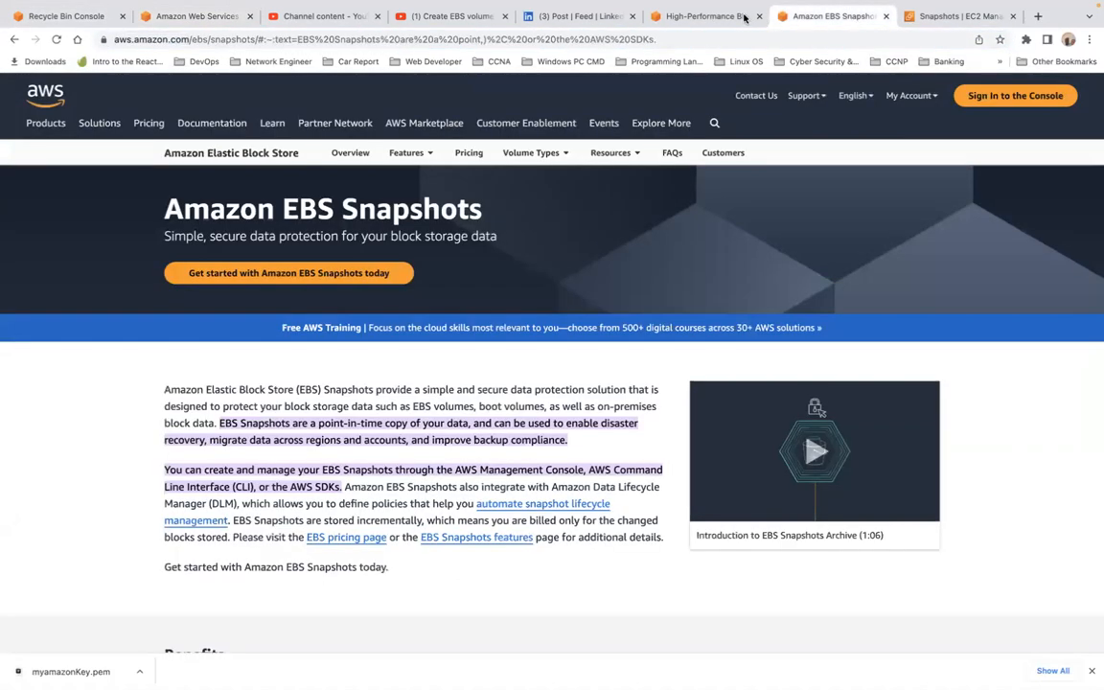
{"action": "left_click", "coordinate": [940, 16]}
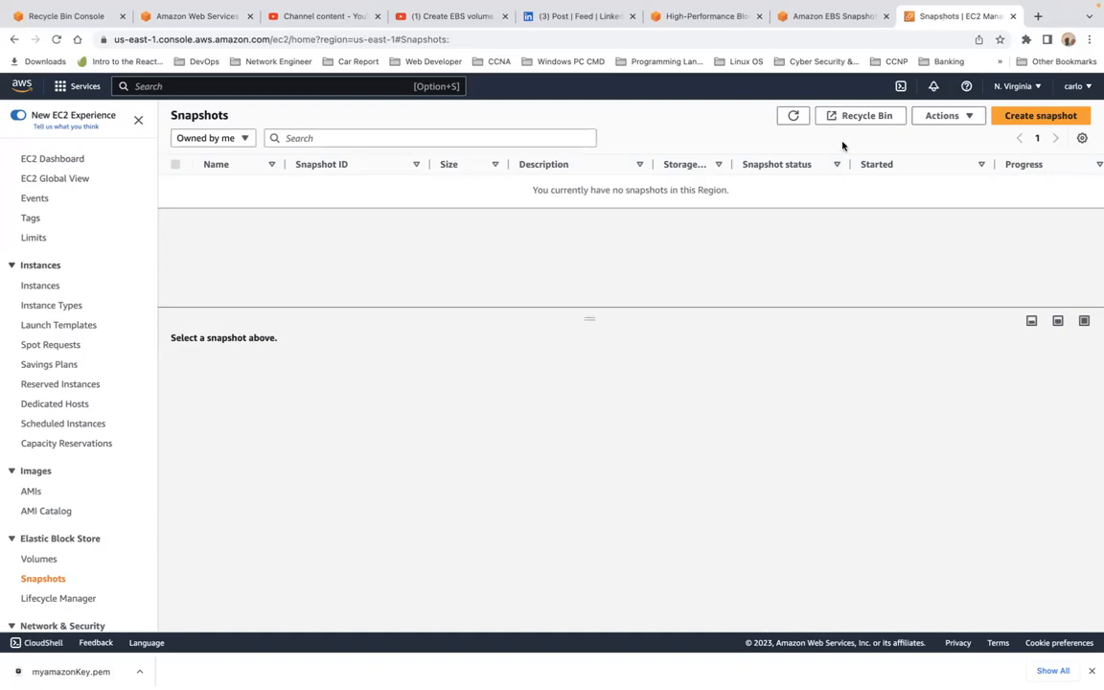
Open the Recycle Bin's Resources list from the EC2 Snapshots page and recover the deleted Snapshort-Demo snapshot
{"action": "left_click", "coordinate": [864, 123]}
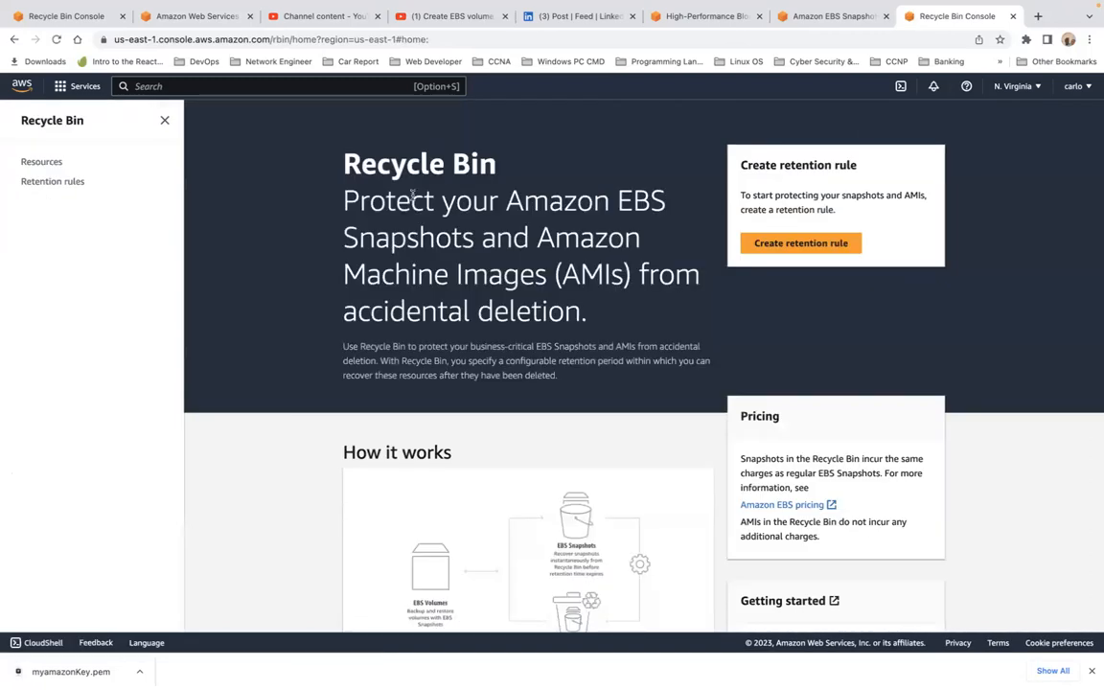
{"action": "left_click", "coordinate": [42, 162]}
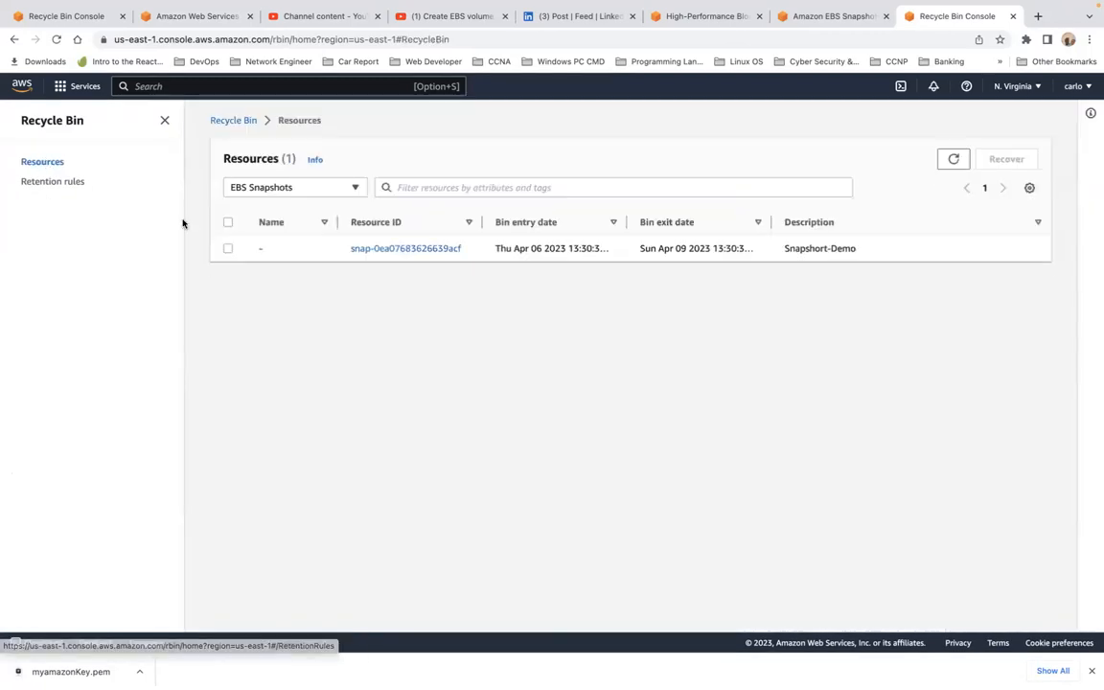
{"action": "left_click", "coordinate": [228, 251]}
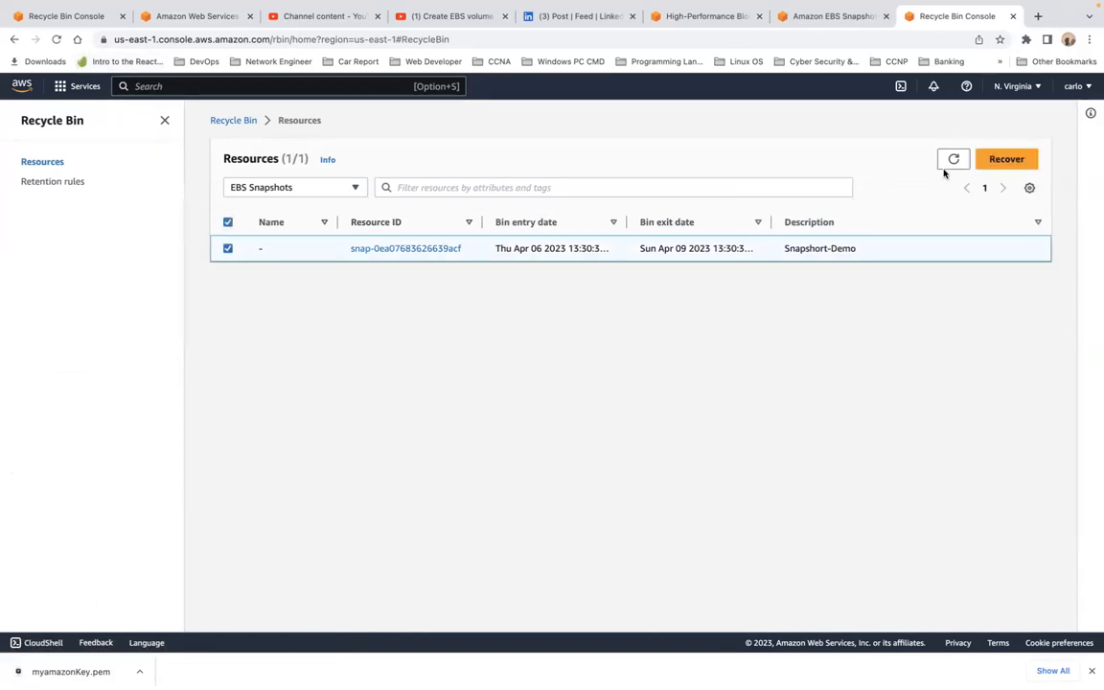
{"action": "left_click", "coordinate": [1009, 170]}
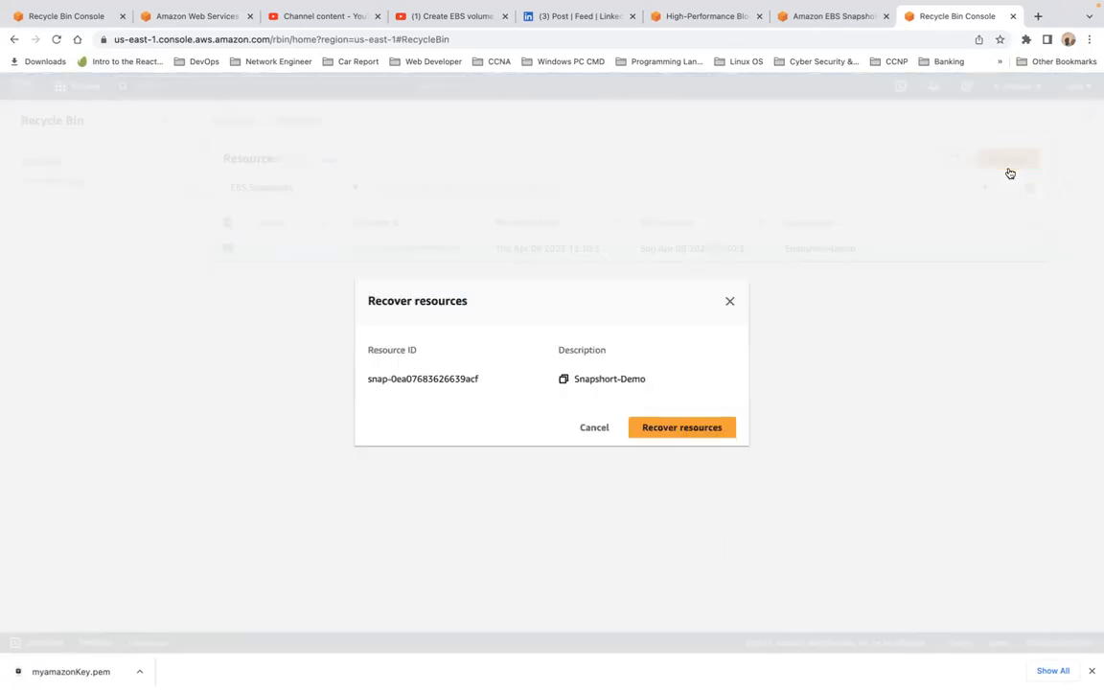
{"action": "left_click", "coordinate": [655, 434]}
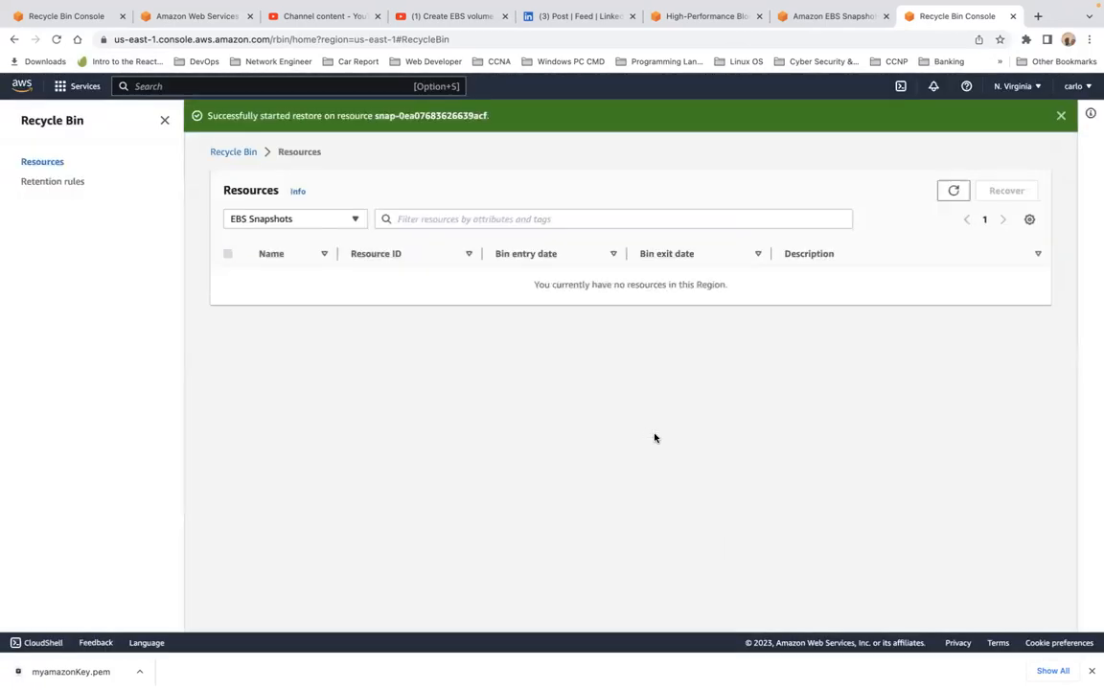
{"action": "left_click", "coordinate": [56, 40]}
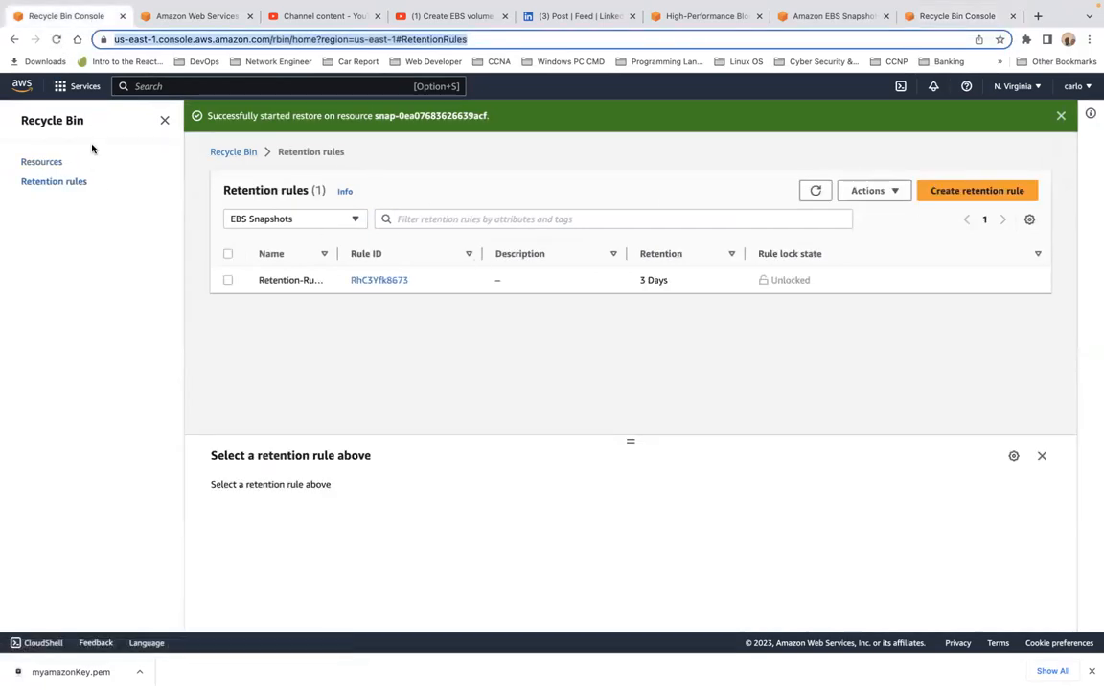
Go to the EC2 service, open its Snapshots list, and view the details of the recovered Snapshort-Demo snapshot
{"action": "left_click", "coordinate": [195, 15]}
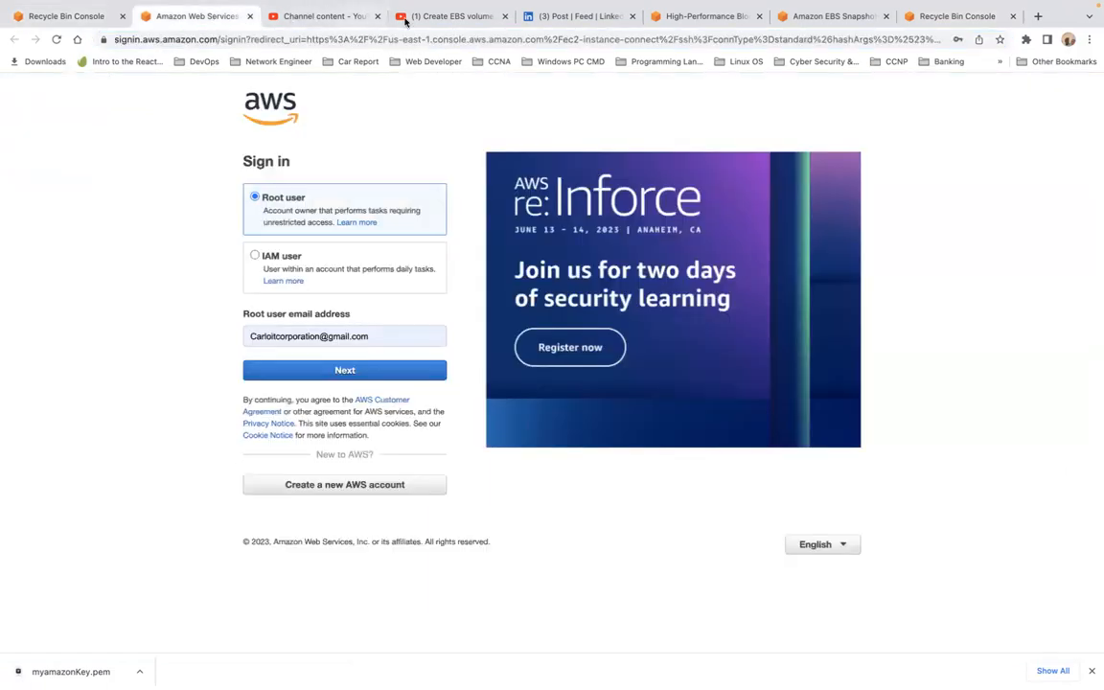
{"action": "left_click", "coordinate": [944, 18]}
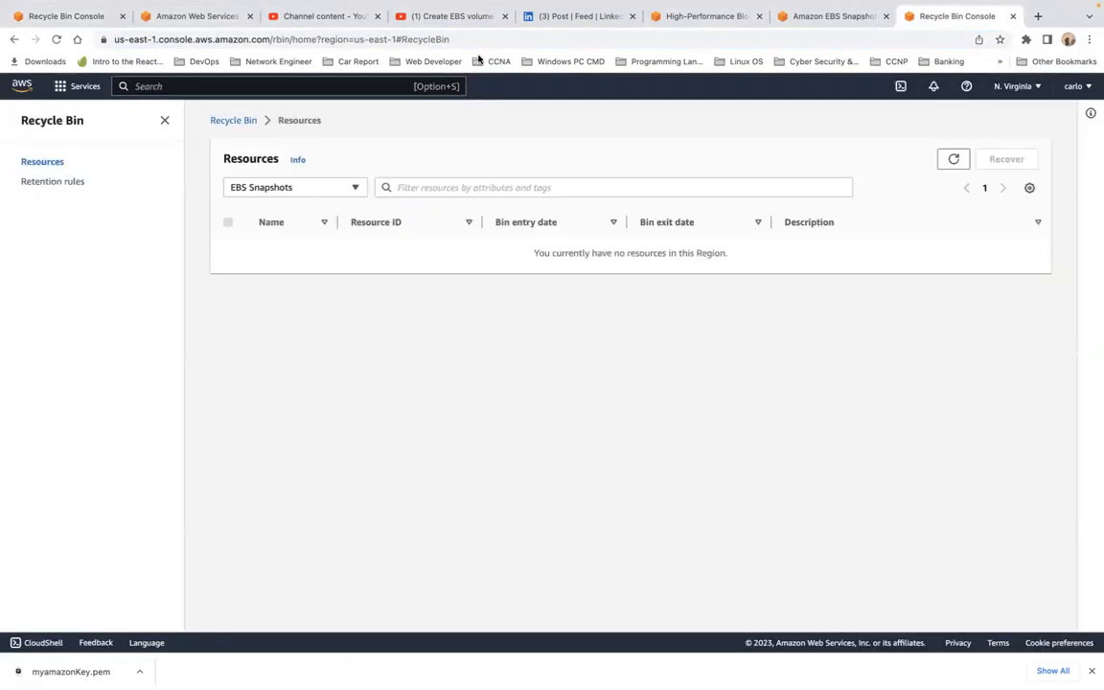
{"action": "left_click", "coordinate": [58, 17]}
{"action": "left_click", "coordinate": [200, 84]}
{"action": "type", "text": "ec2"}
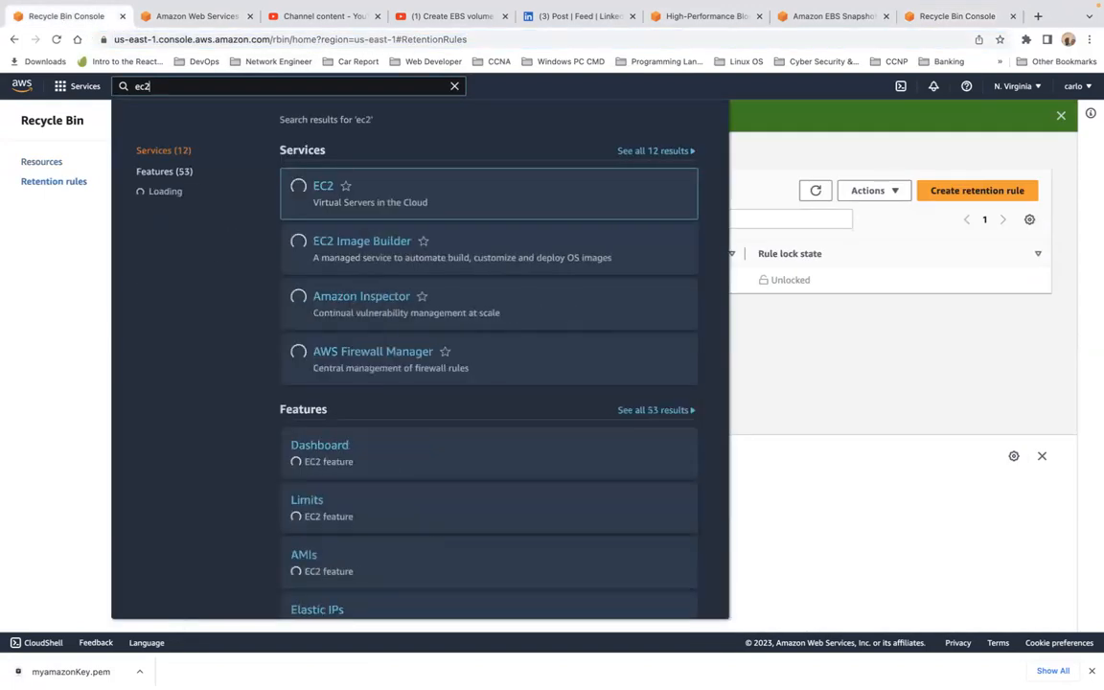
{"action": "left_click", "coordinate": [321, 186]}
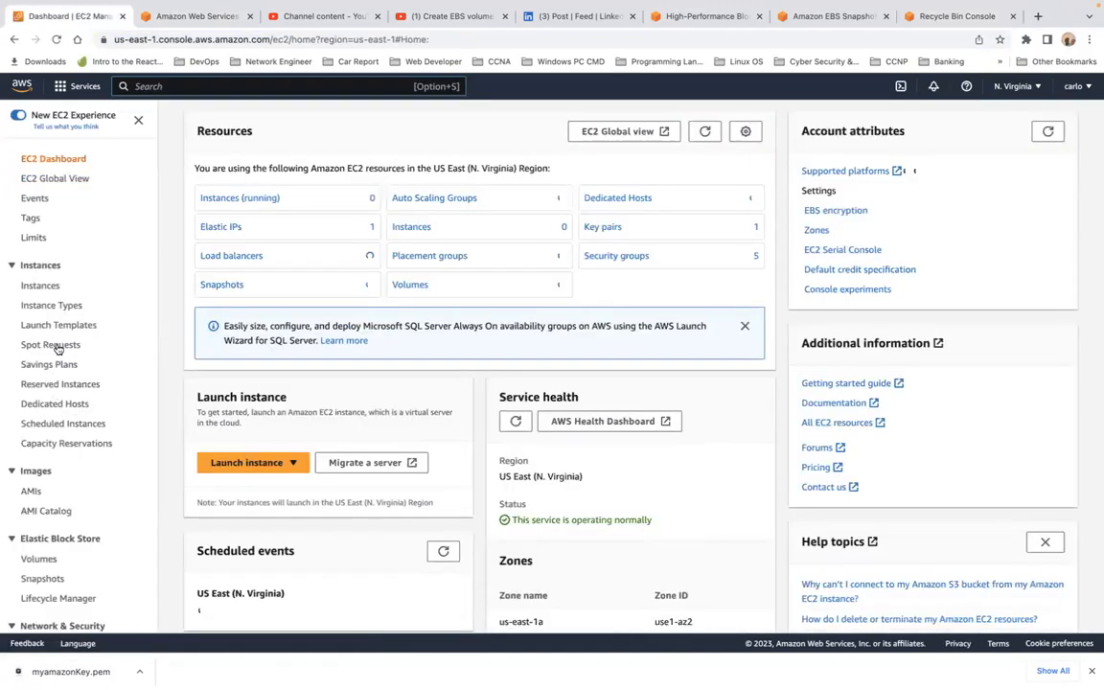
{"action": "left_click", "coordinate": [45, 582]}
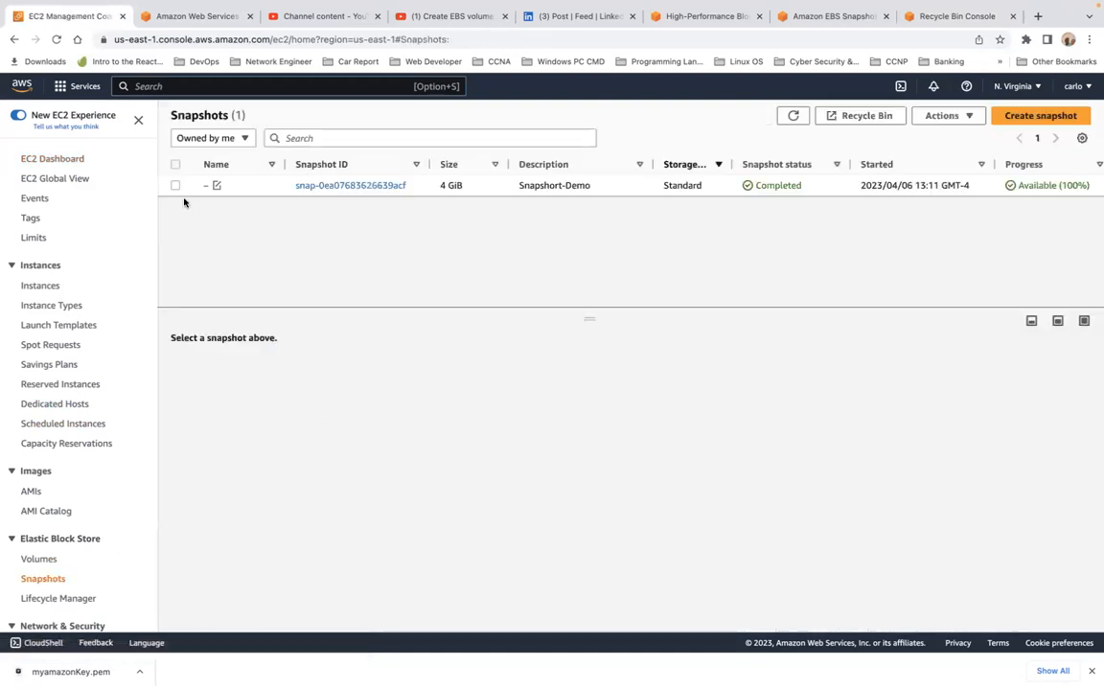
{"action": "left_click", "coordinate": [343, 187]}
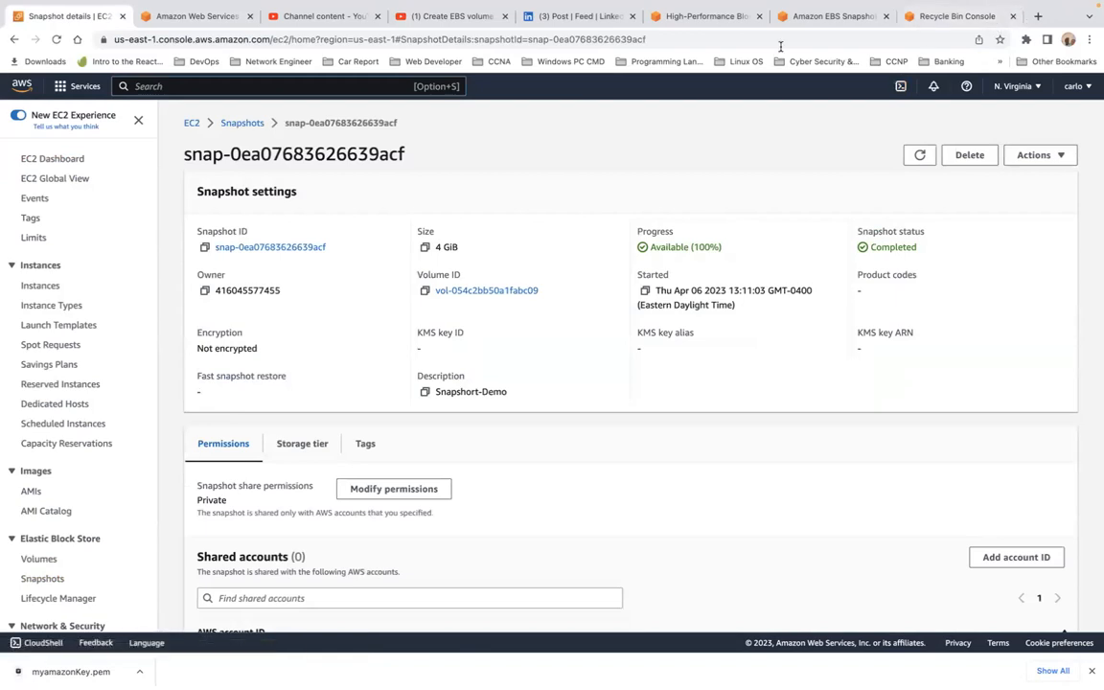
Open Google in a new browser tab and search for "what is snapshot in aws"
{"action": "left_click", "coordinate": [1038, 17]}
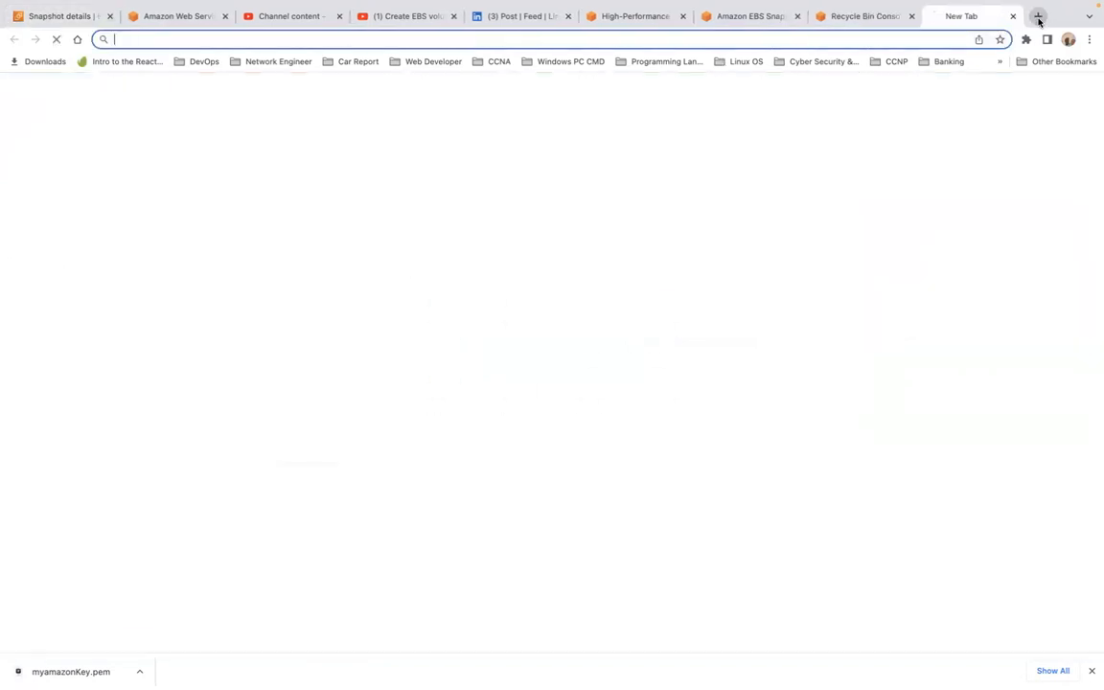
{"action": "type", "text": "gp"}
{"action": "key", "text": "Return"}
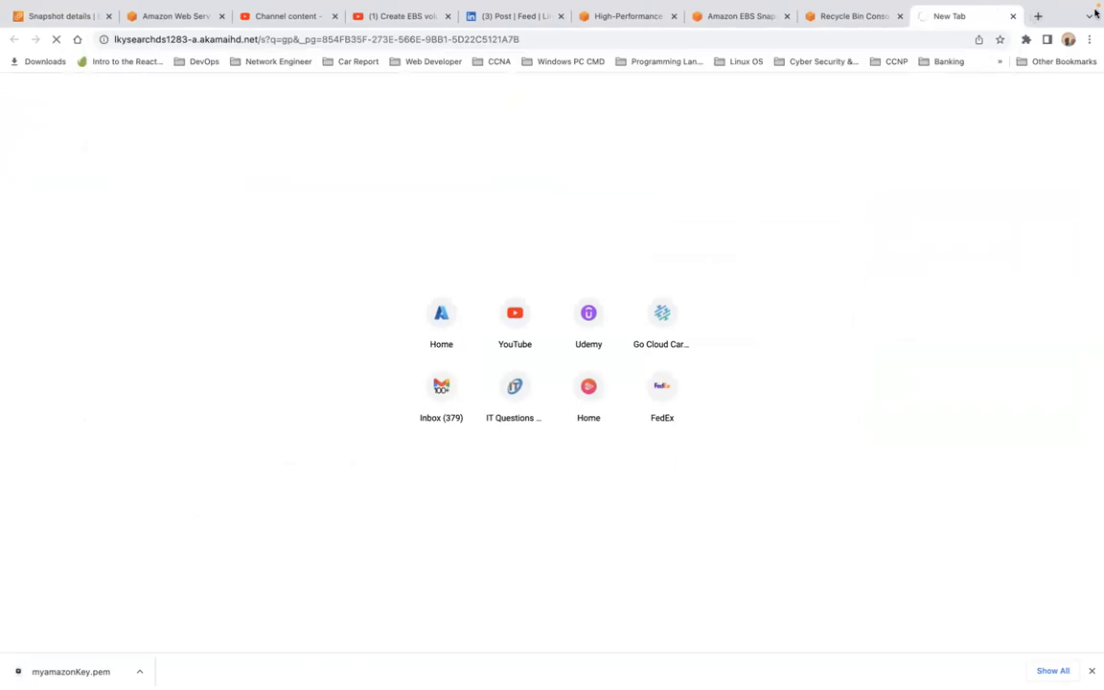
{"action": "left_click", "coordinate": [708, 39]}
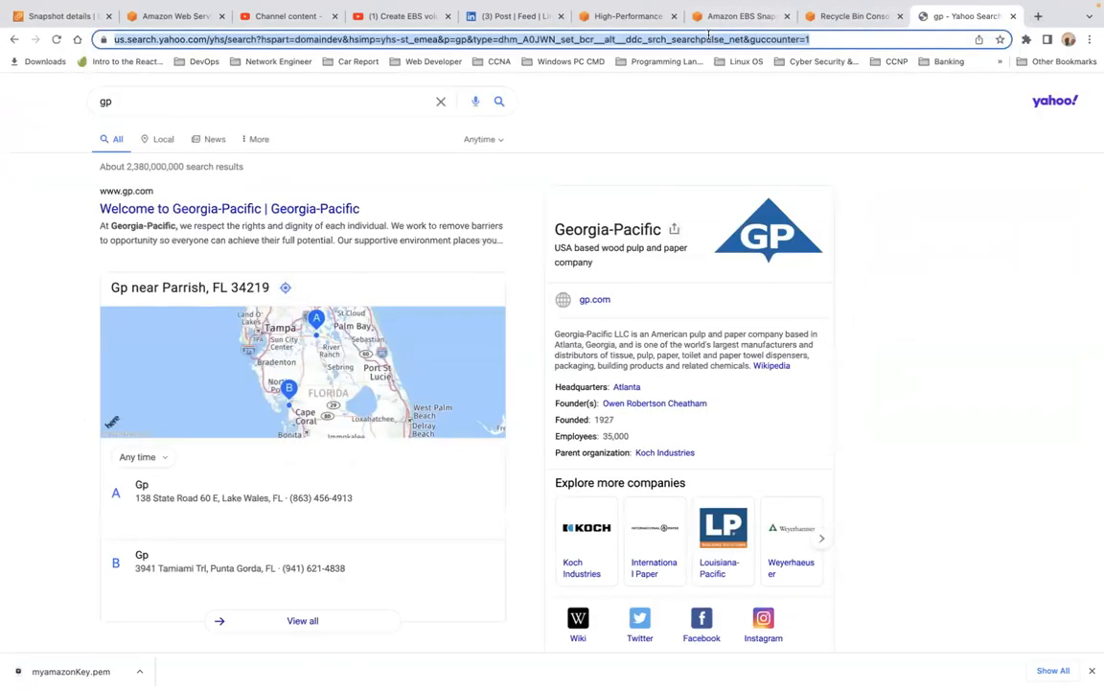
{"action": "type", "text": "gp"}
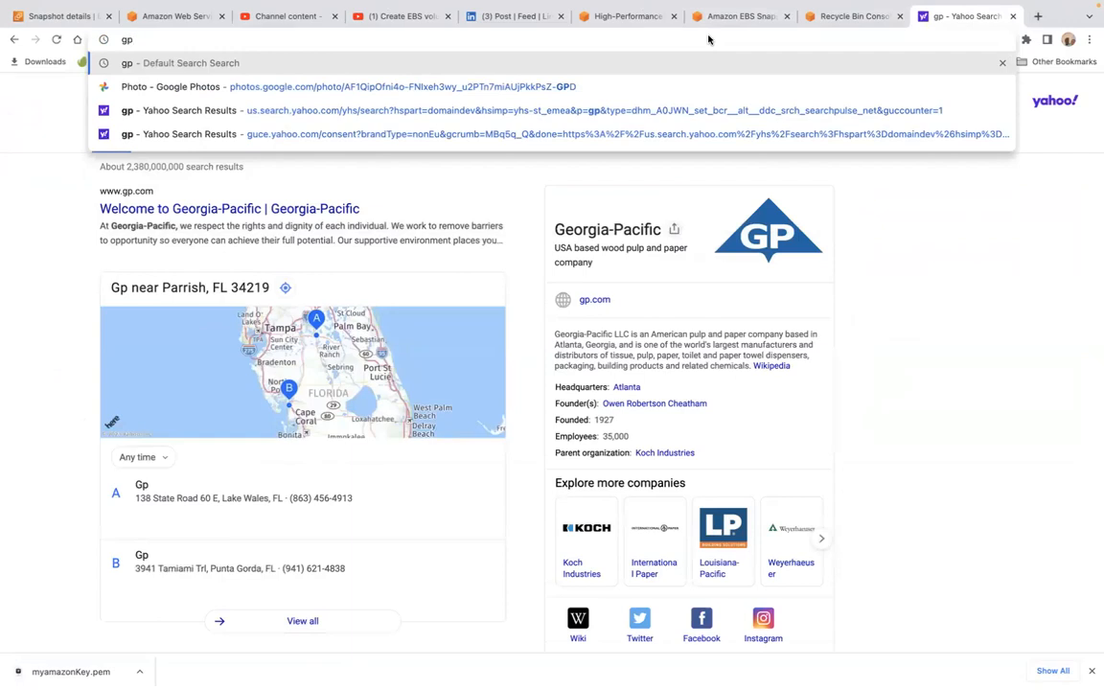
{"action": "key", "text": "BackSpace"}
{"action": "type", "text": "o"}
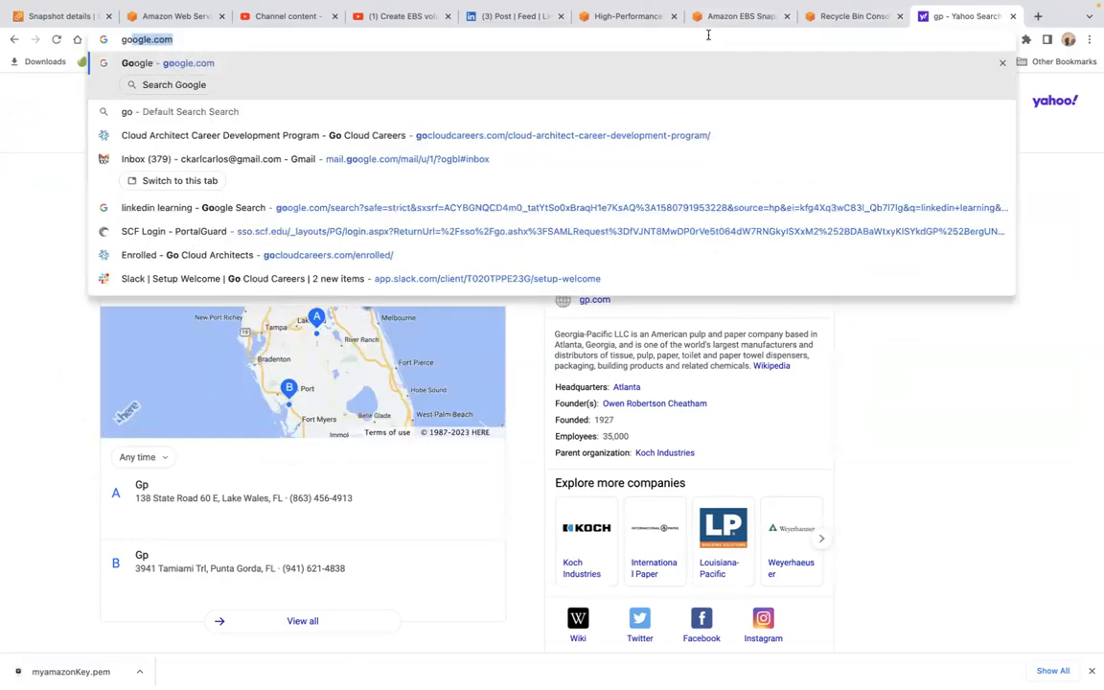
{"action": "key", "text": "Return"}
{"action": "left_click", "coordinate": [599, 329]}
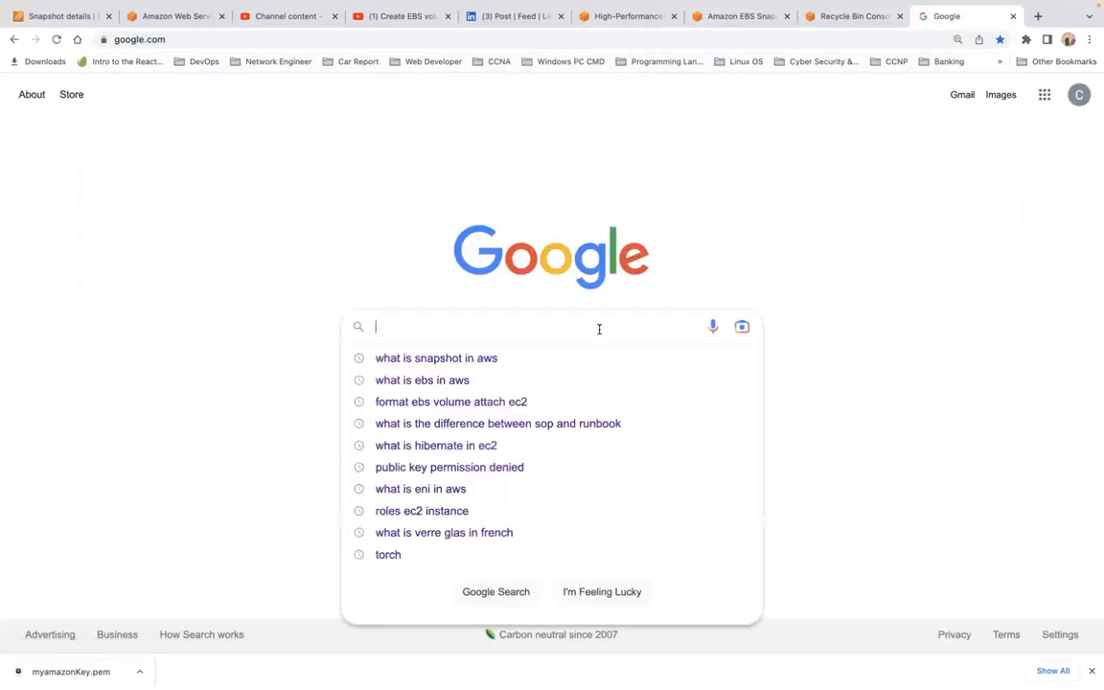
{"action": "left_click", "coordinate": [566, 364]}
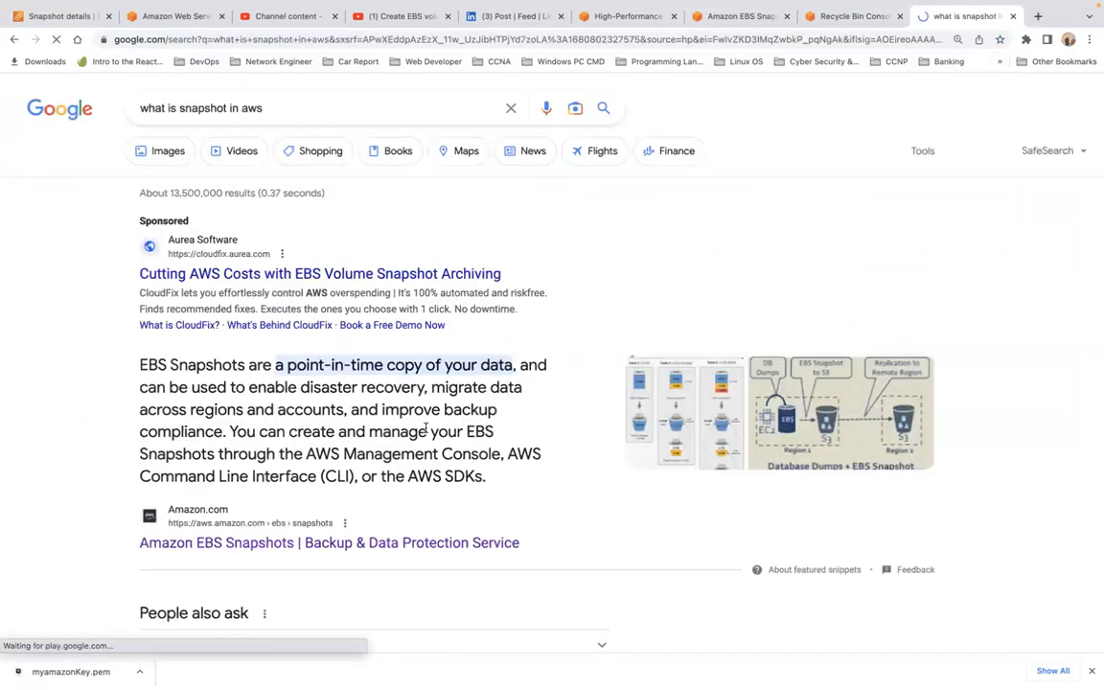
Expand and read the related answers on image versus snapshot in AWS and on AWS backup versus snapshot
{"action": "scroll", "coordinate": [426, 428], "scroll_direction": "down", "scroll_amount": 3}
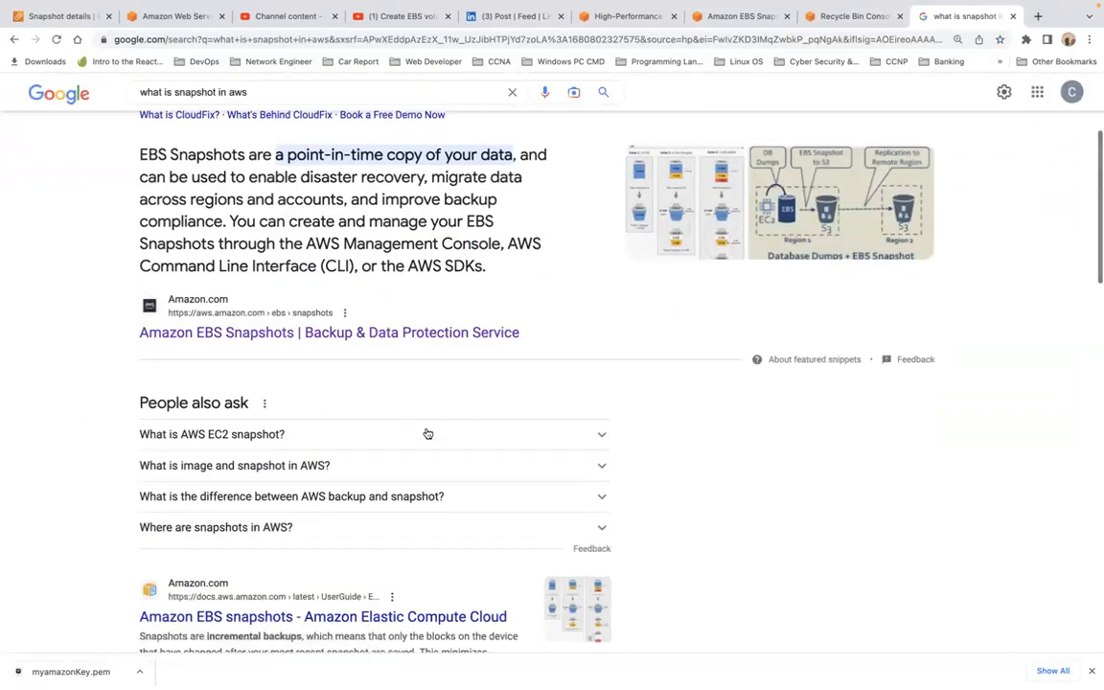
{"action": "scroll", "coordinate": [427, 435], "scroll_direction": "down", "scroll_amount": 1}
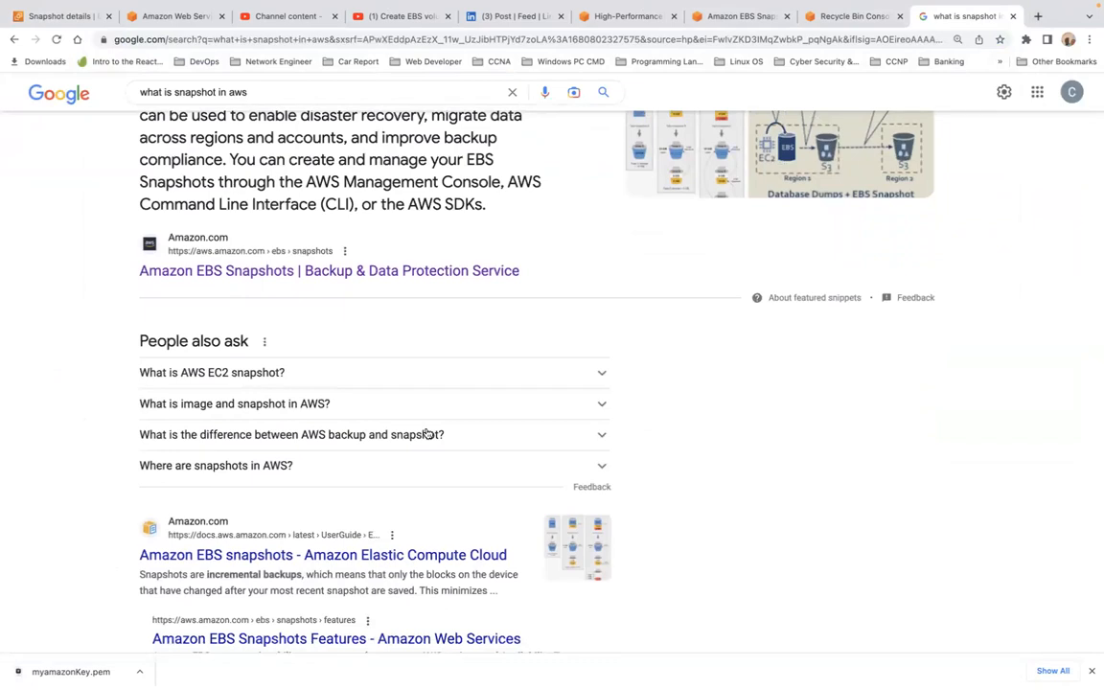
{"action": "left_click", "coordinate": [602, 413]}
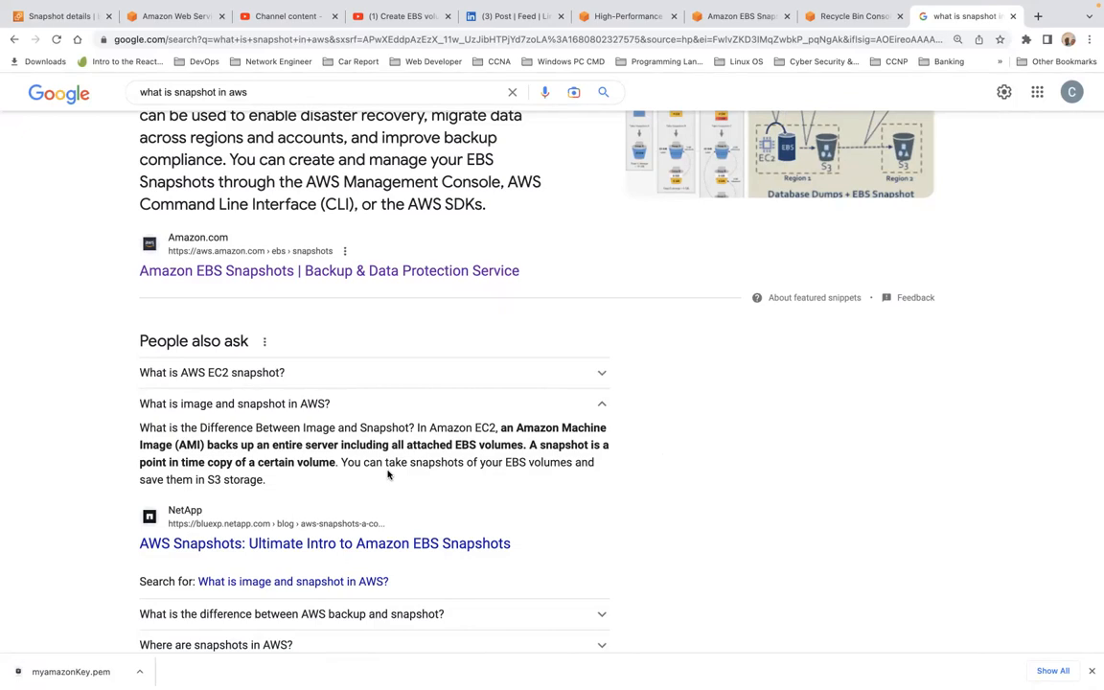
{"action": "scroll", "coordinate": [388, 474], "scroll_direction": "down", "scroll_amount": 3}
{"action": "scroll", "coordinate": [388, 474], "scroll_direction": "down", "scroll_amount": 2}
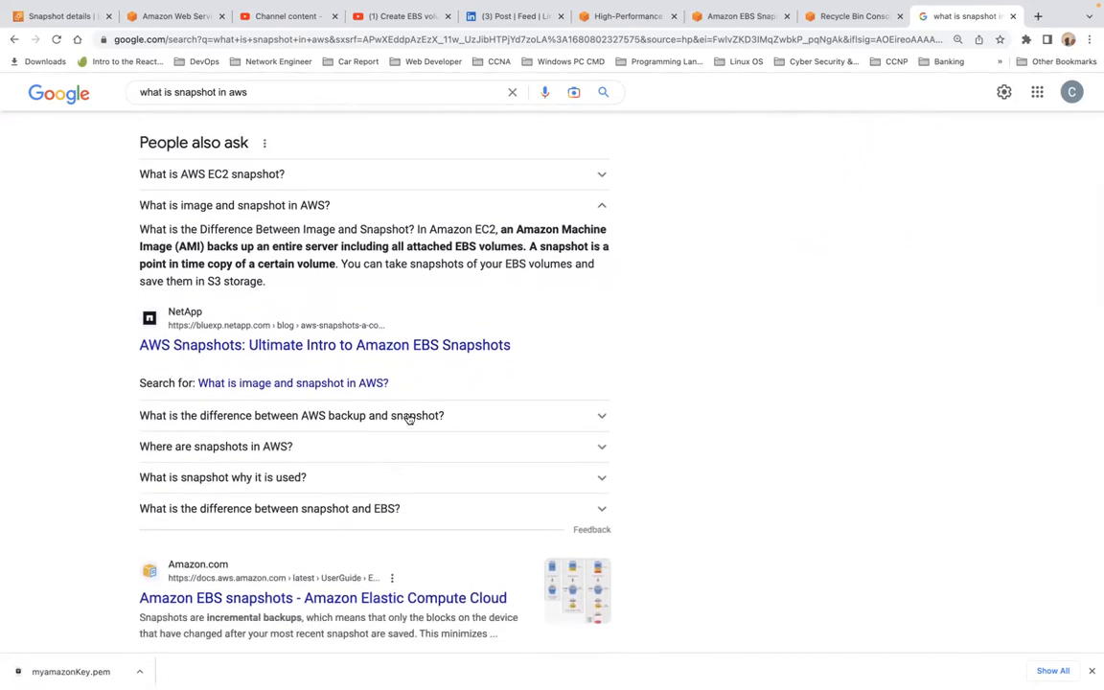
{"action": "left_click", "coordinate": [601, 418]}
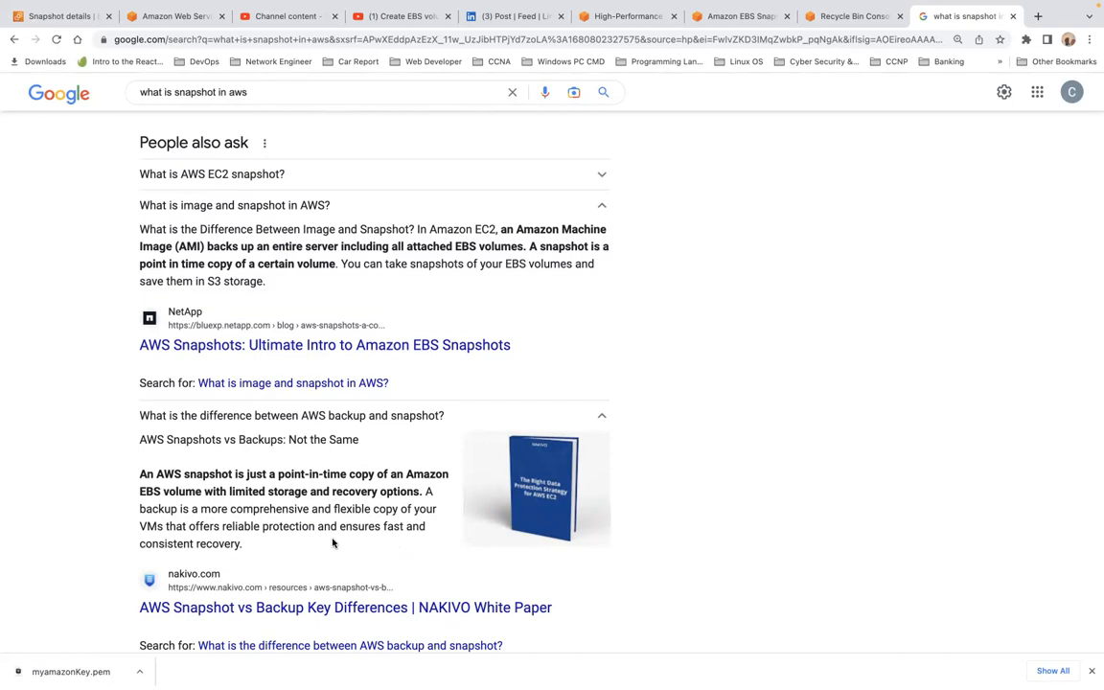
Expand and read the related answers on why a snapshot is used and on the difference between snapshot and EBS
{"action": "scroll", "coordinate": [332, 544], "scroll_direction": "down", "scroll_amount": 3}
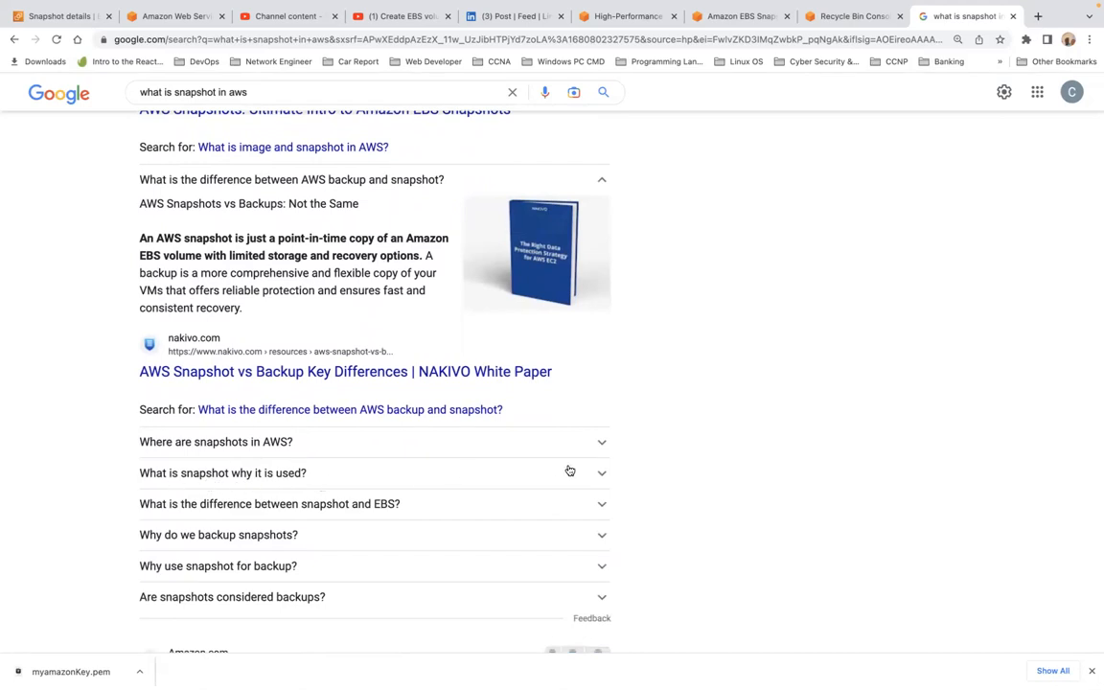
{"action": "left_click", "coordinate": [602, 474]}
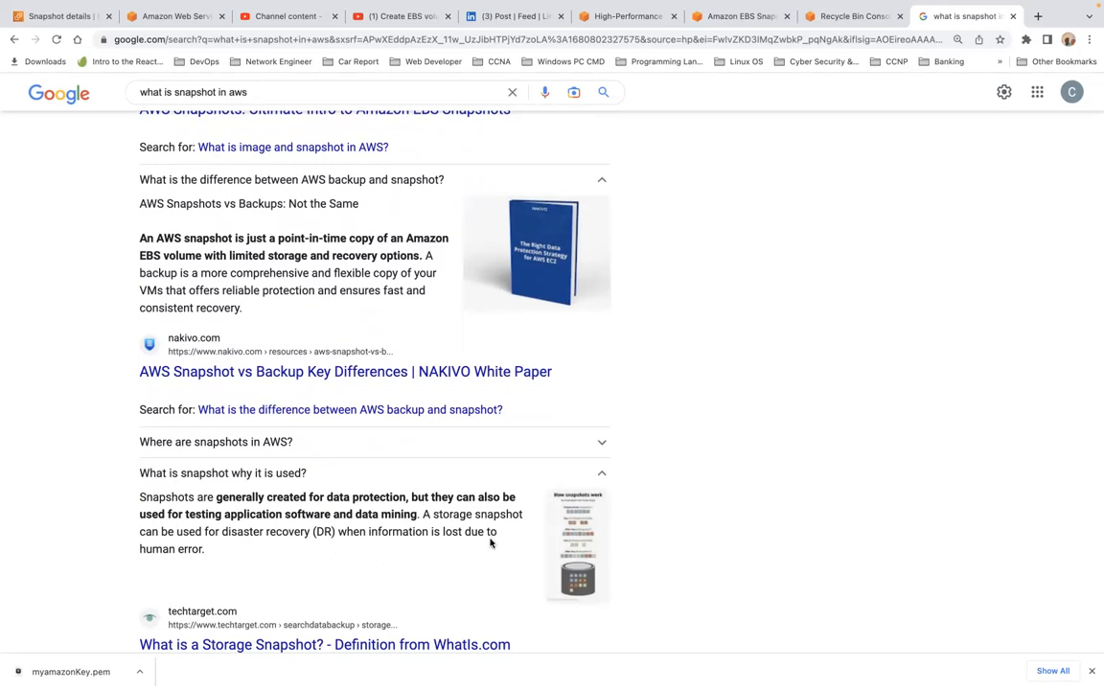
{"action": "scroll", "coordinate": [489, 543], "scroll_direction": "down", "scroll_amount": 3}
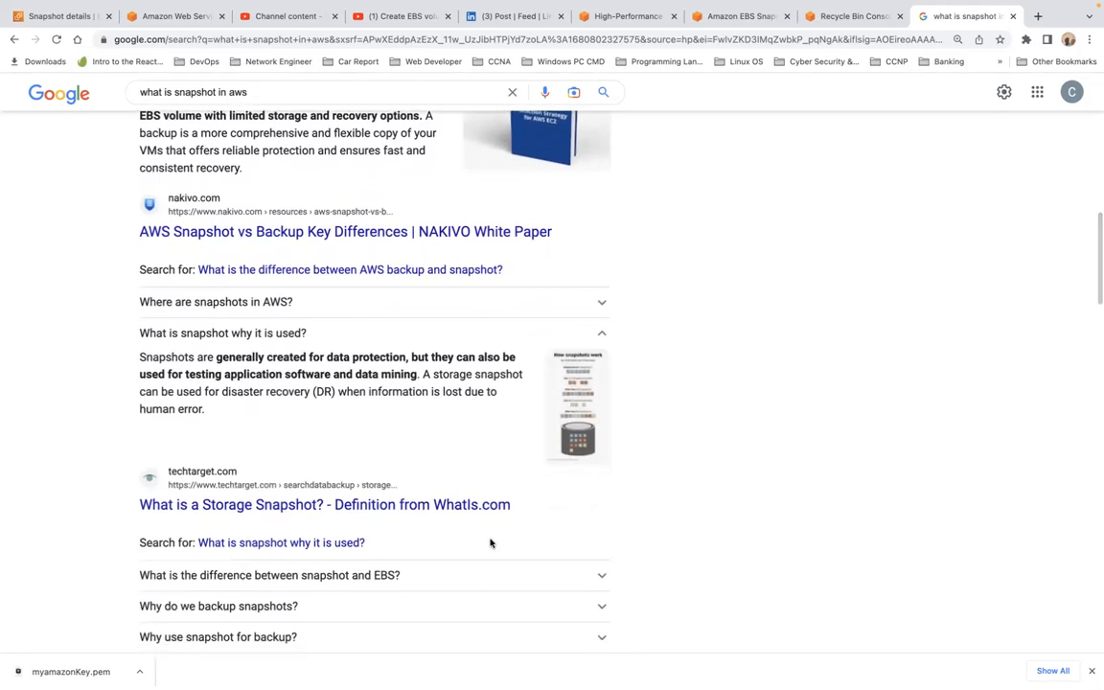
{"action": "scroll", "coordinate": [490, 542], "scroll_direction": "down", "scroll_amount": 2}
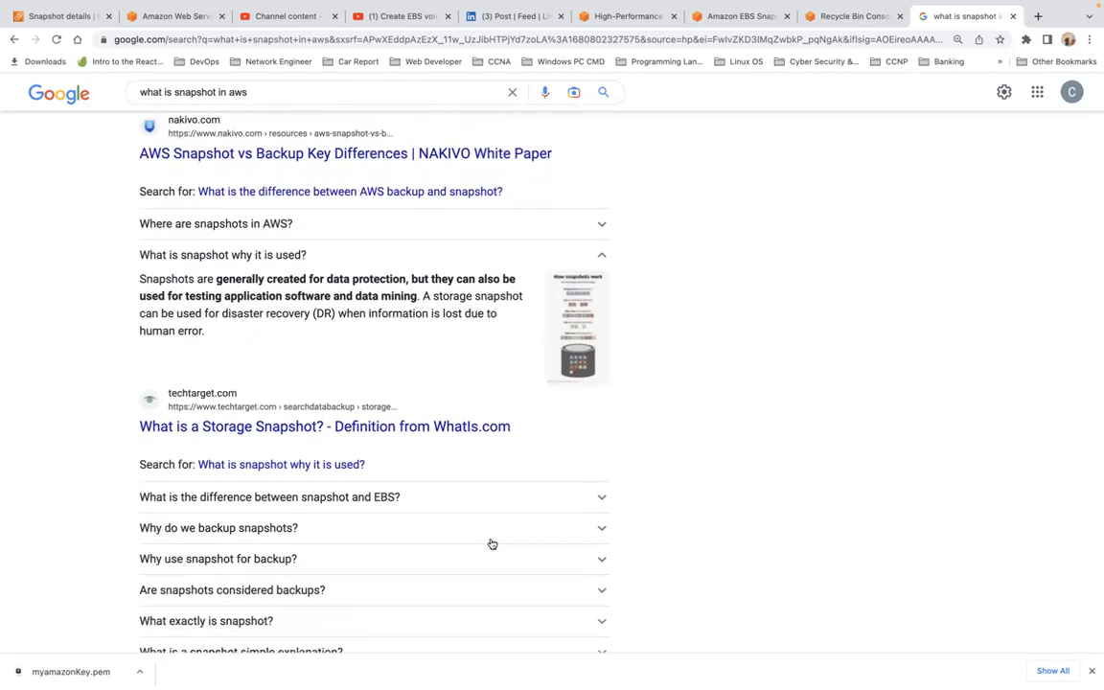
{"action": "left_click", "coordinate": [599, 496]}
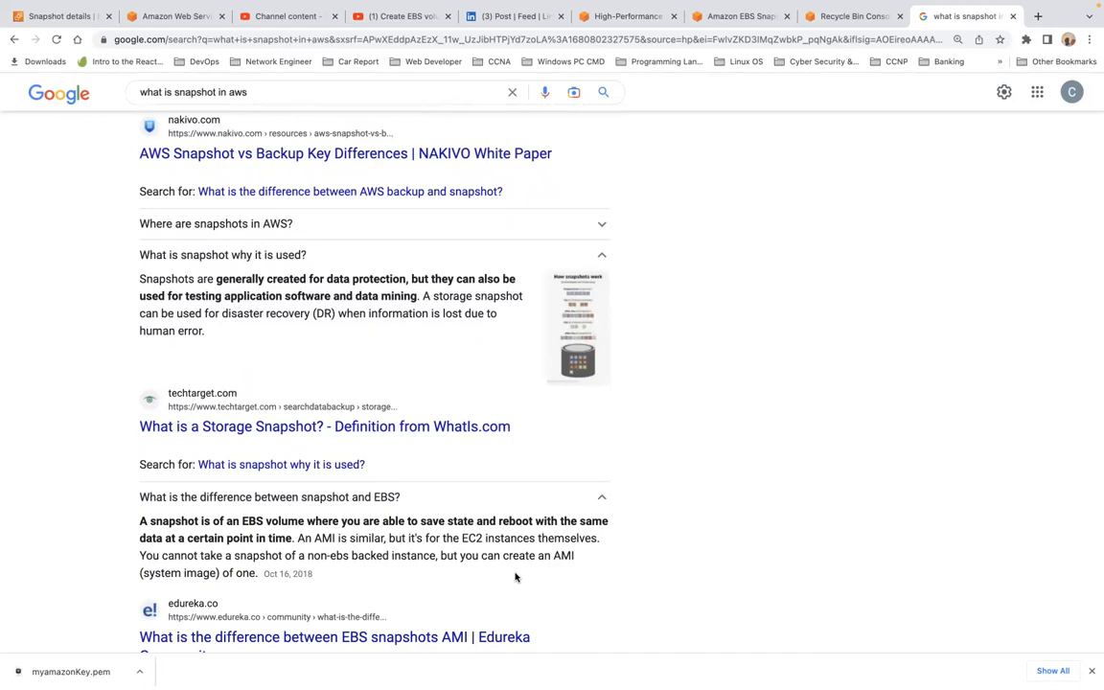
Expand and read the related answer to "Can we move snapshots to S3?"
{"action": "scroll", "coordinate": [515, 577], "scroll_direction": "down", "scroll_amount": 4}
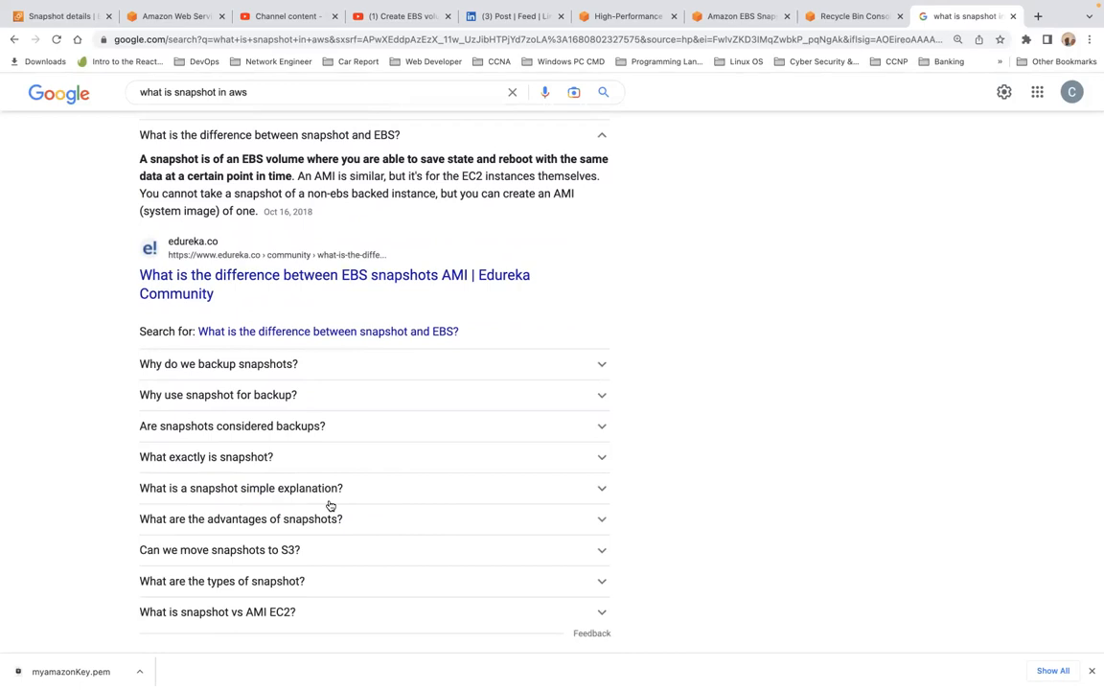
{"action": "scroll", "coordinate": [392, 521], "scroll_direction": "down", "scroll_amount": 2}
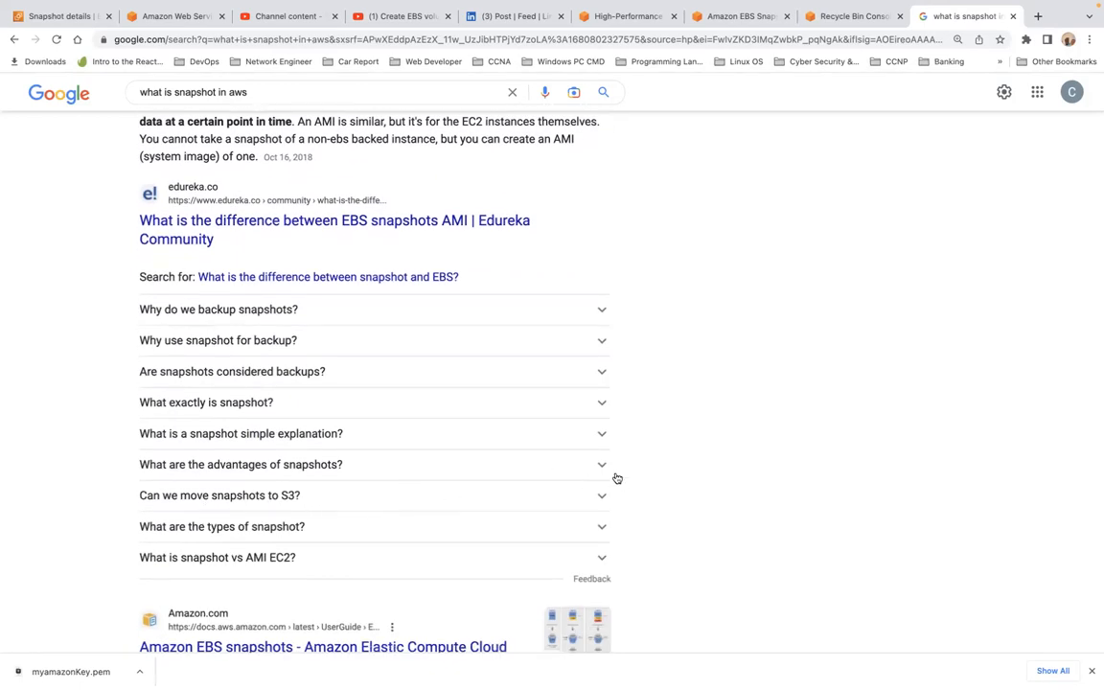
{"action": "left_click", "coordinate": [600, 498]}
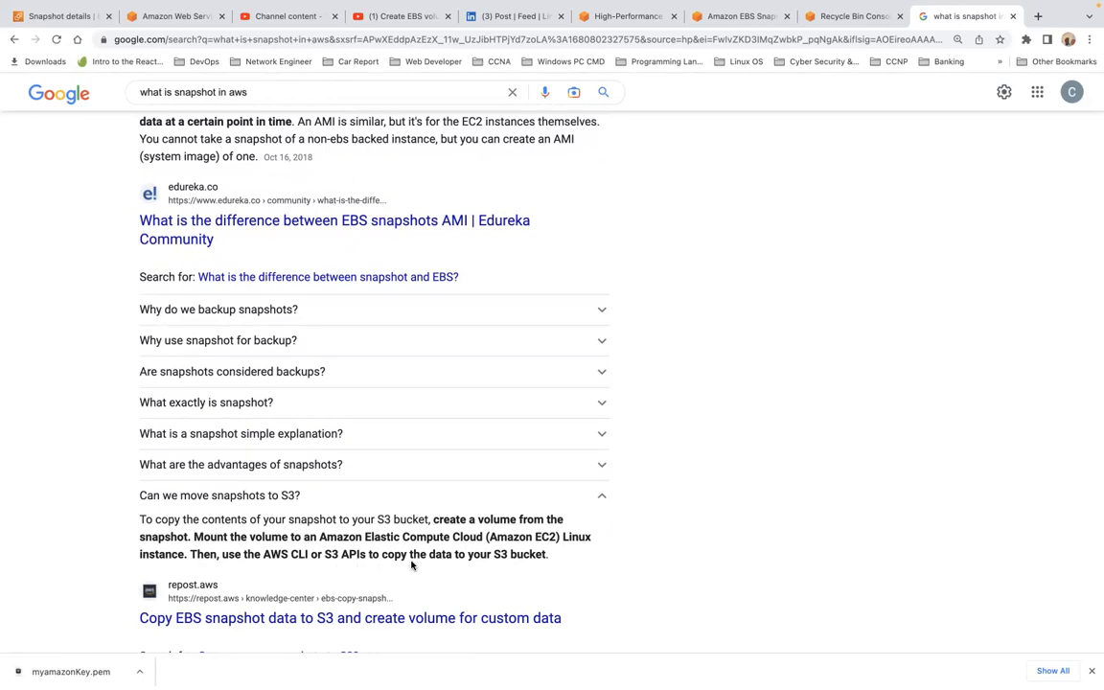
Return to the EC2 Snapshots list, select the Snapshort-Demo snapshot, and show the actions available for it
{"action": "left_click", "coordinate": [76, 19]}
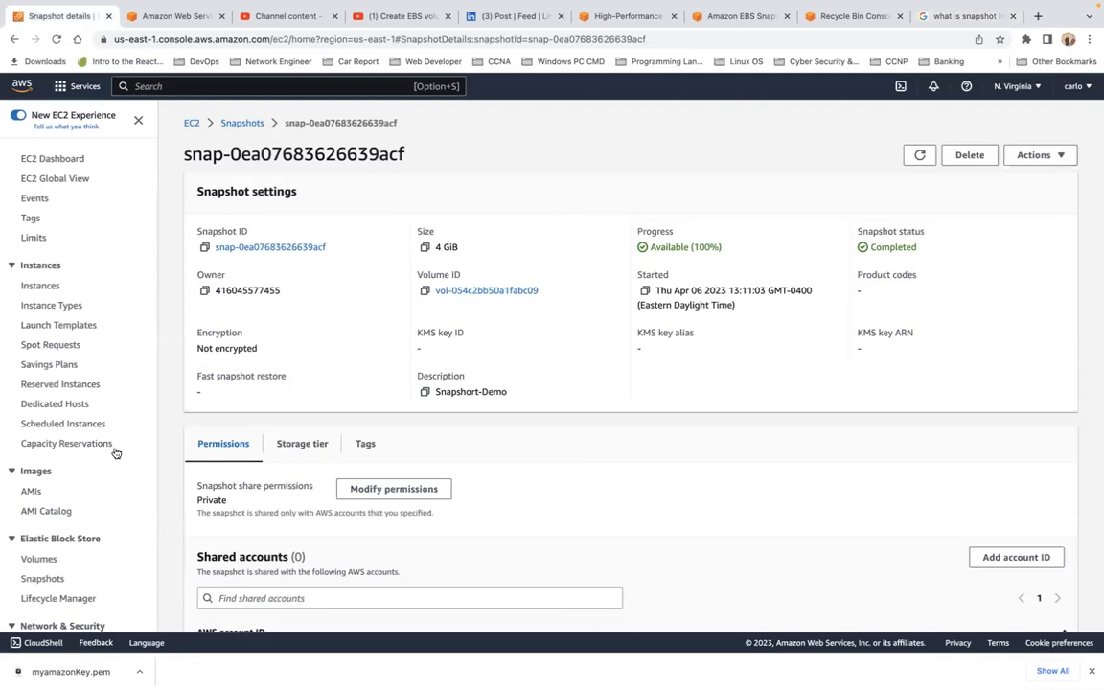
{"action": "left_click", "coordinate": [40, 581]}
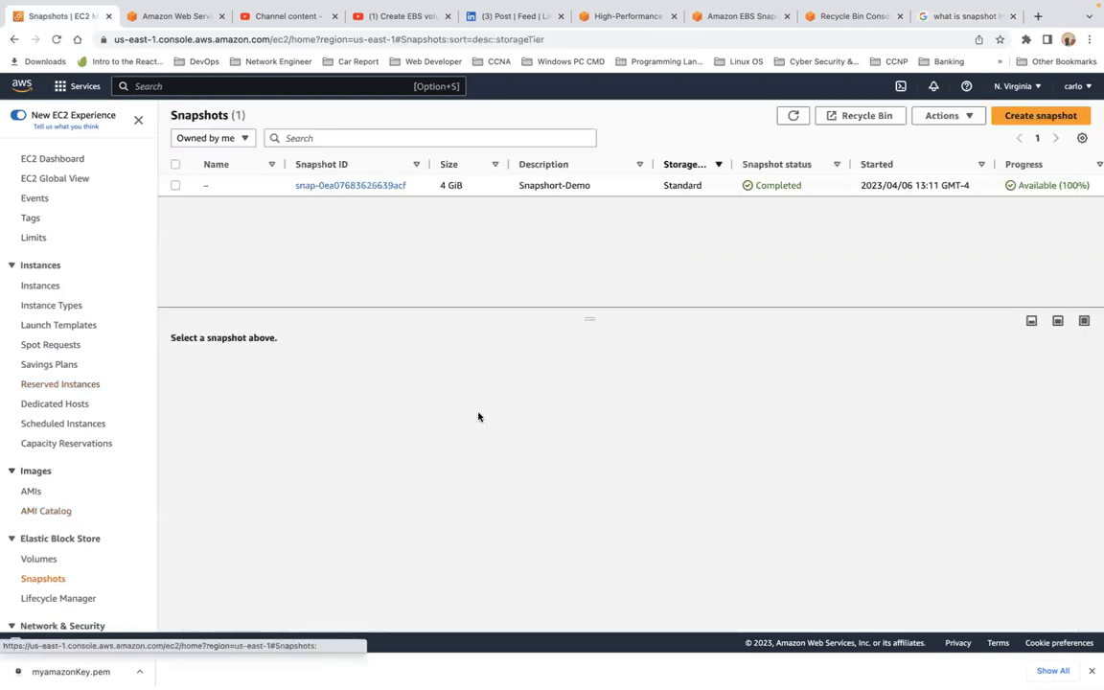
{"action": "left_click", "coordinate": [178, 187]}
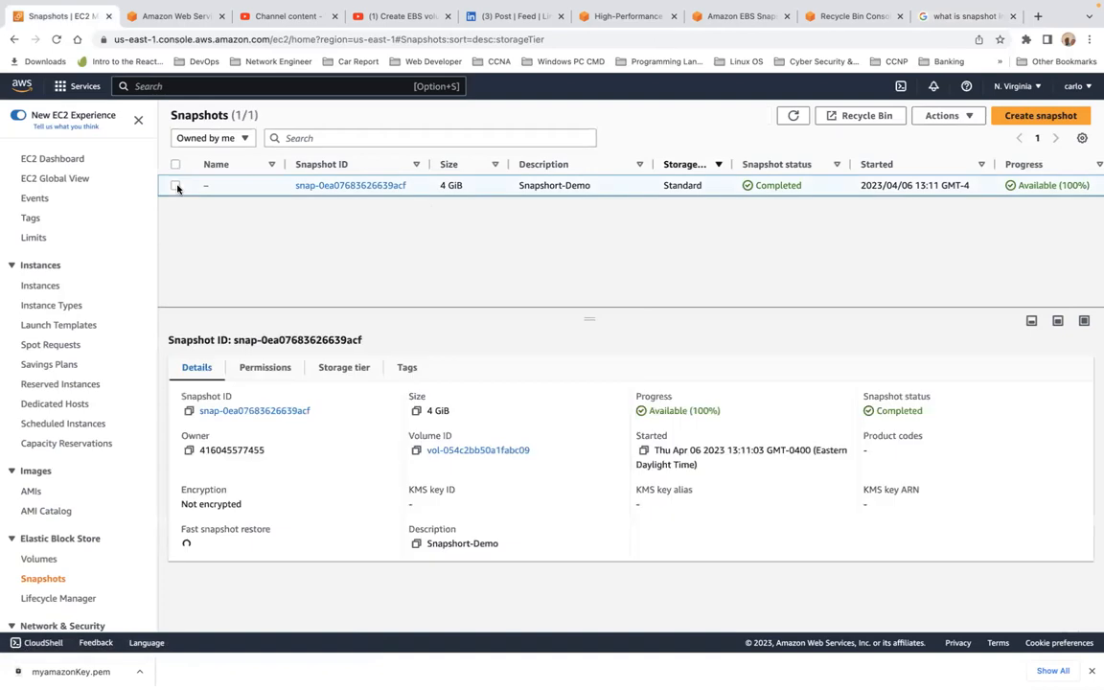
{"action": "left_click", "coordinate": [949, 117]}
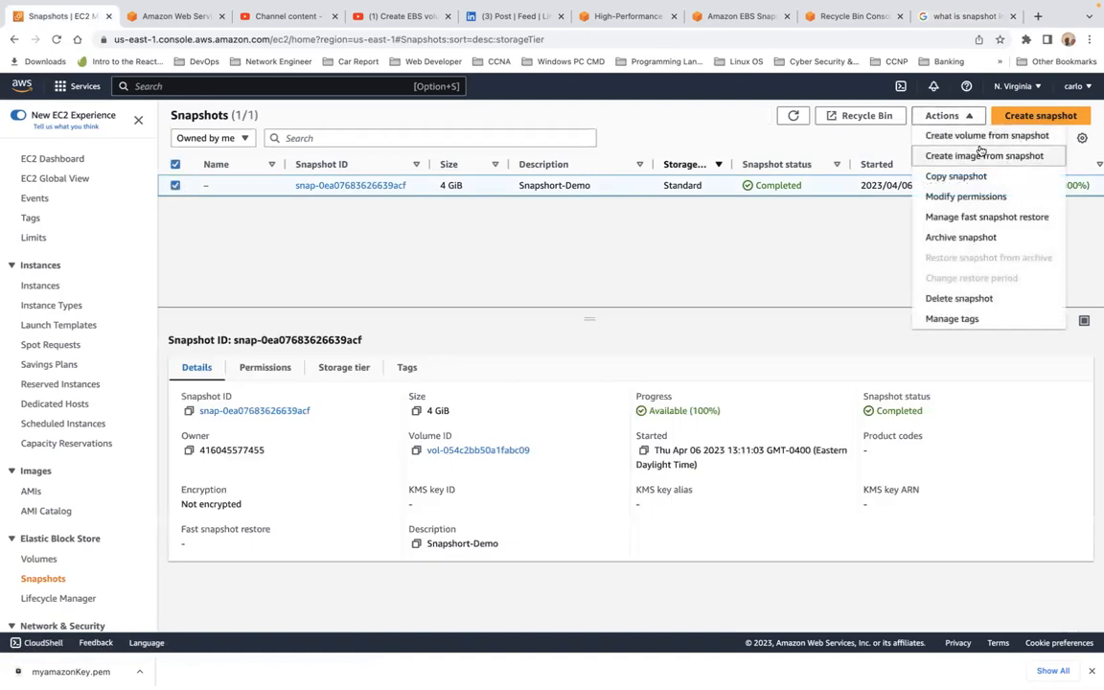